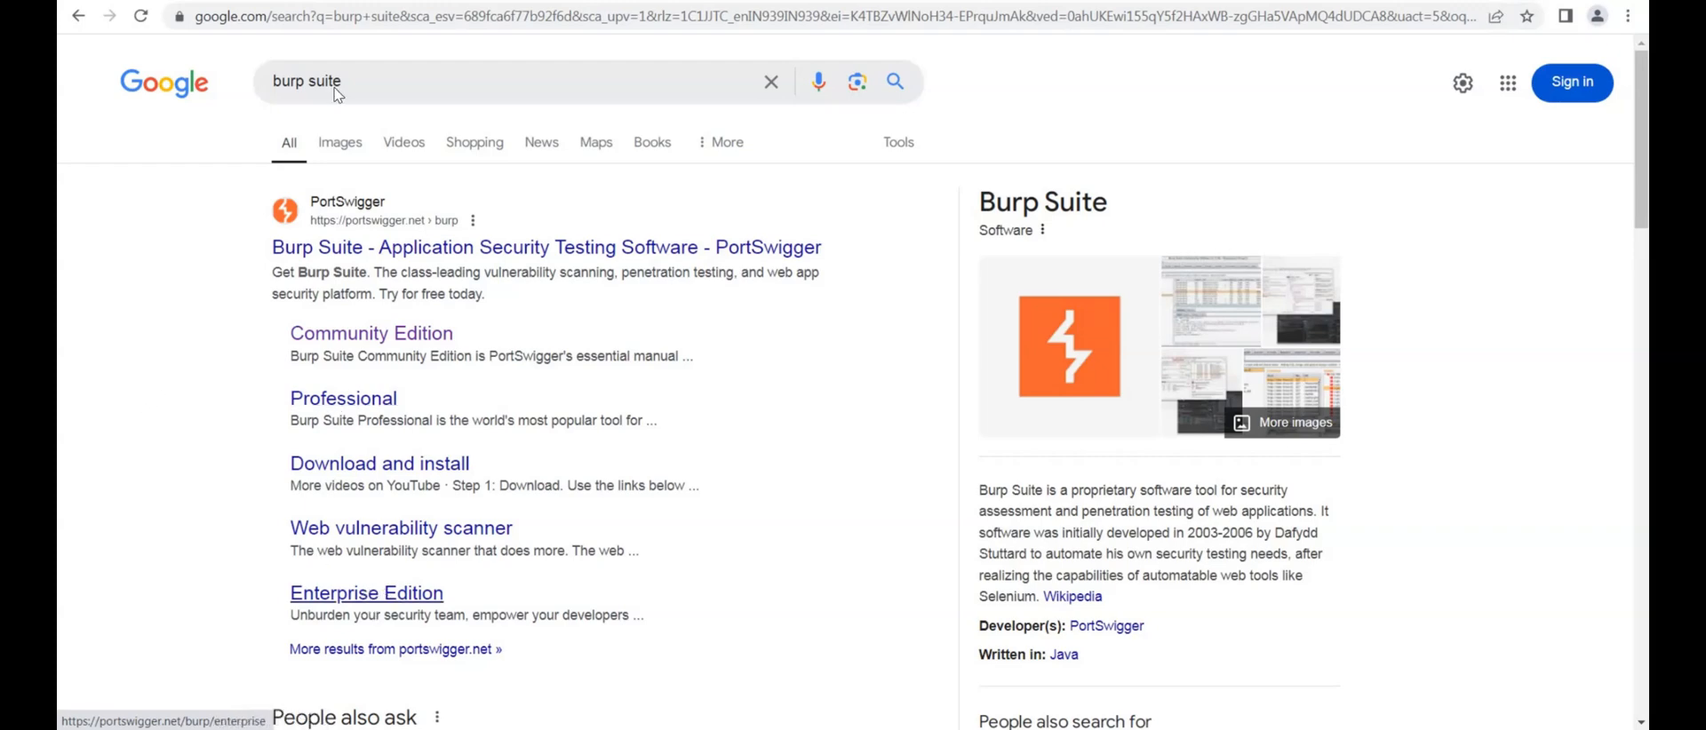
Open the Burp Suite Community Edition page from the search results, go straight to downloads and download the Windows (x64) build
left_click(373, 342)
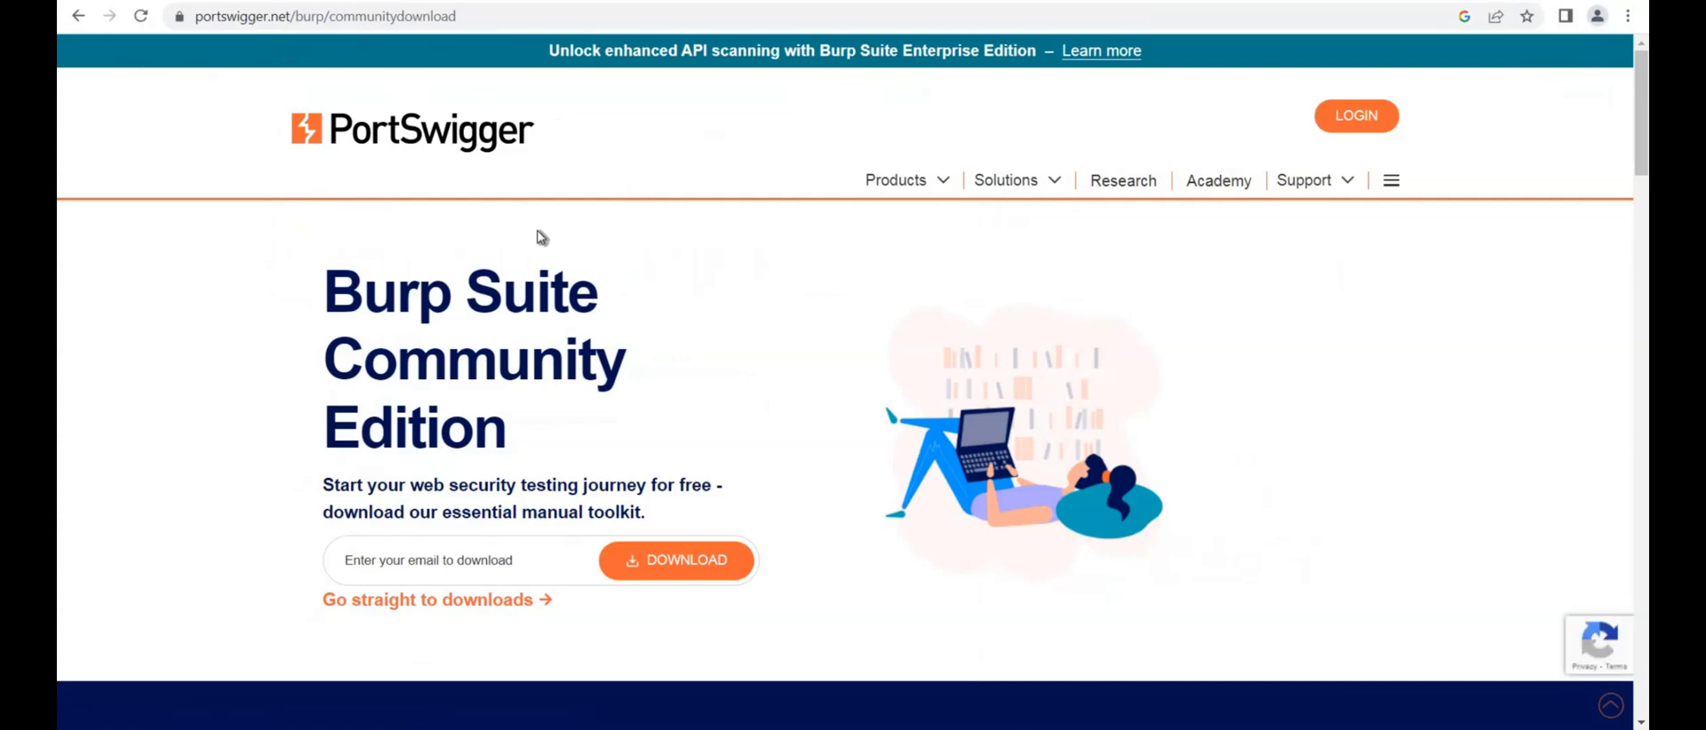
scroll(431, 322, "down", 3)
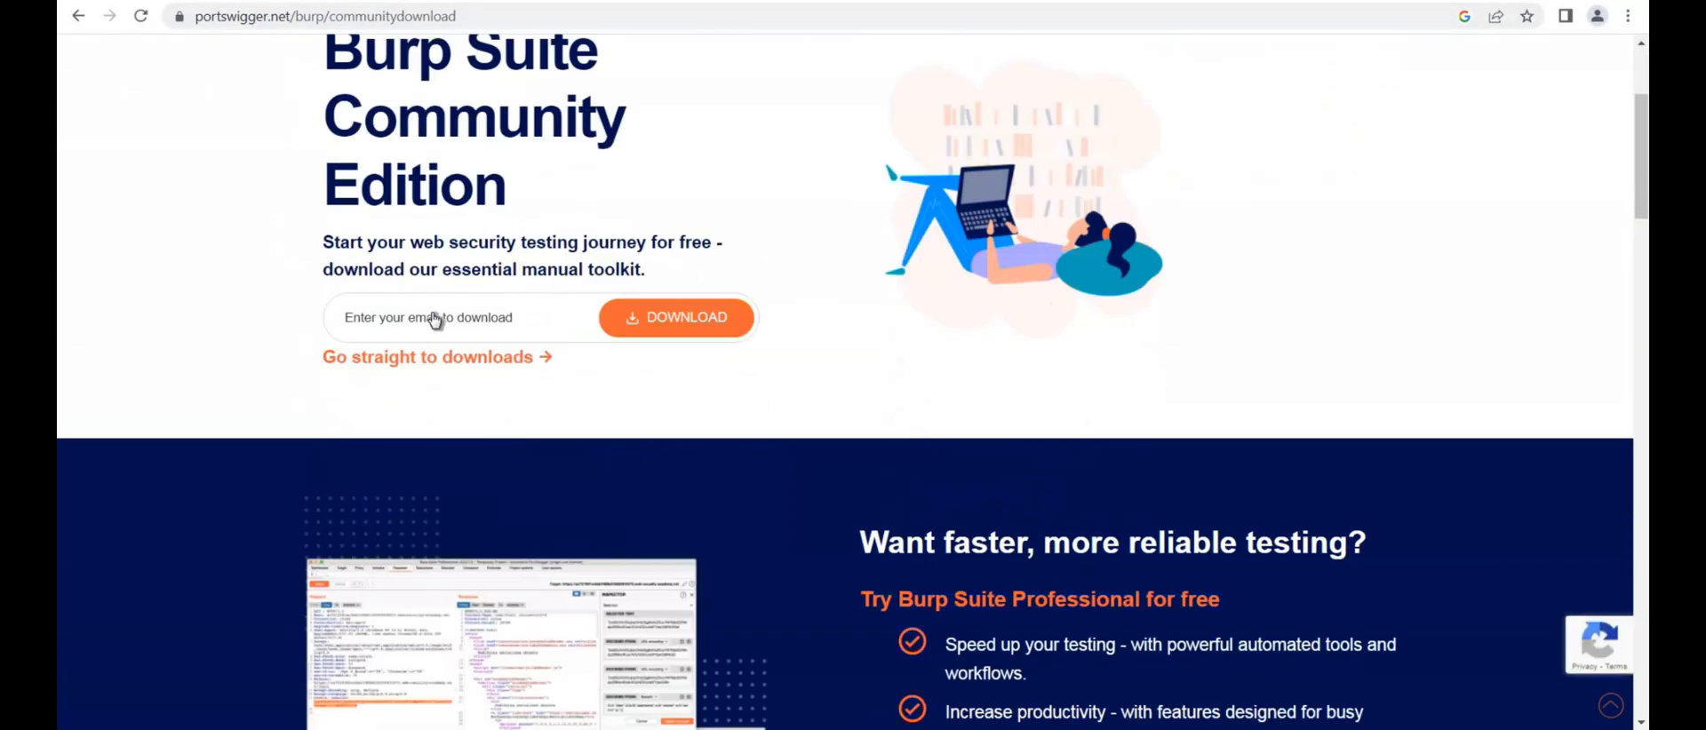
left_click(436, 320)
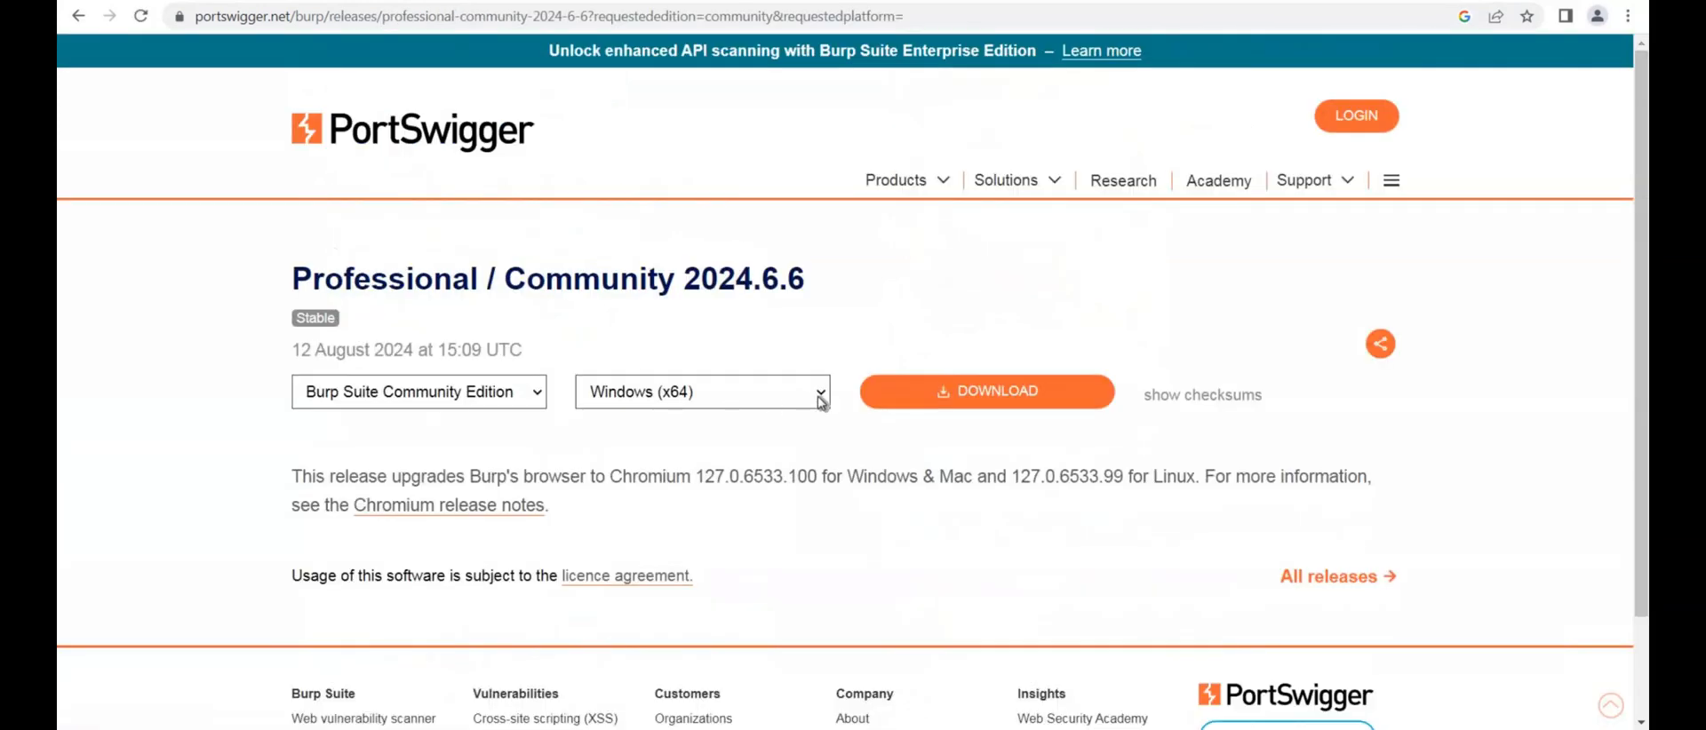
left_click(820, 400)
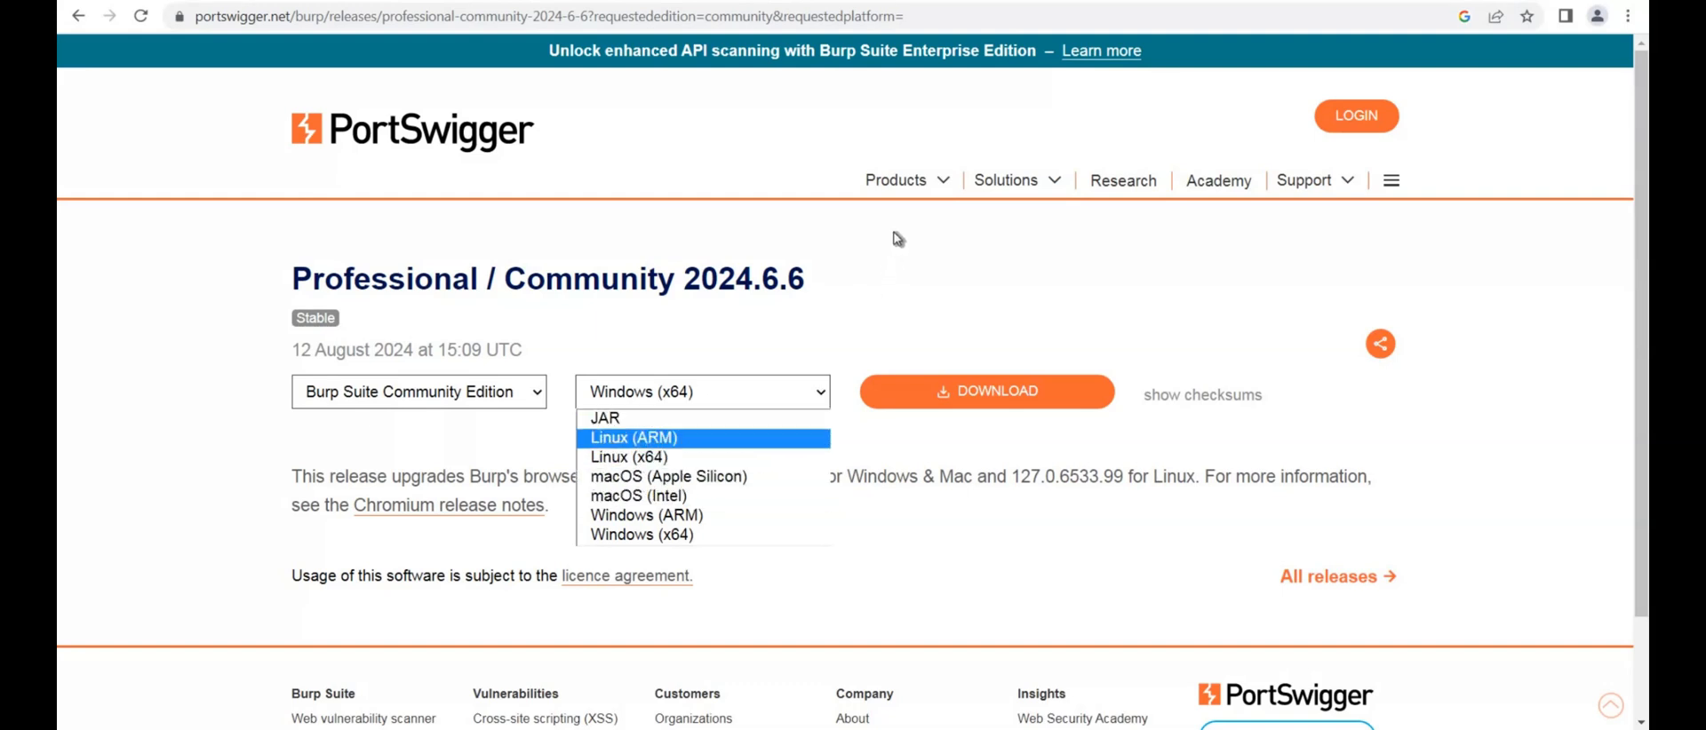
left_click(331, 402)
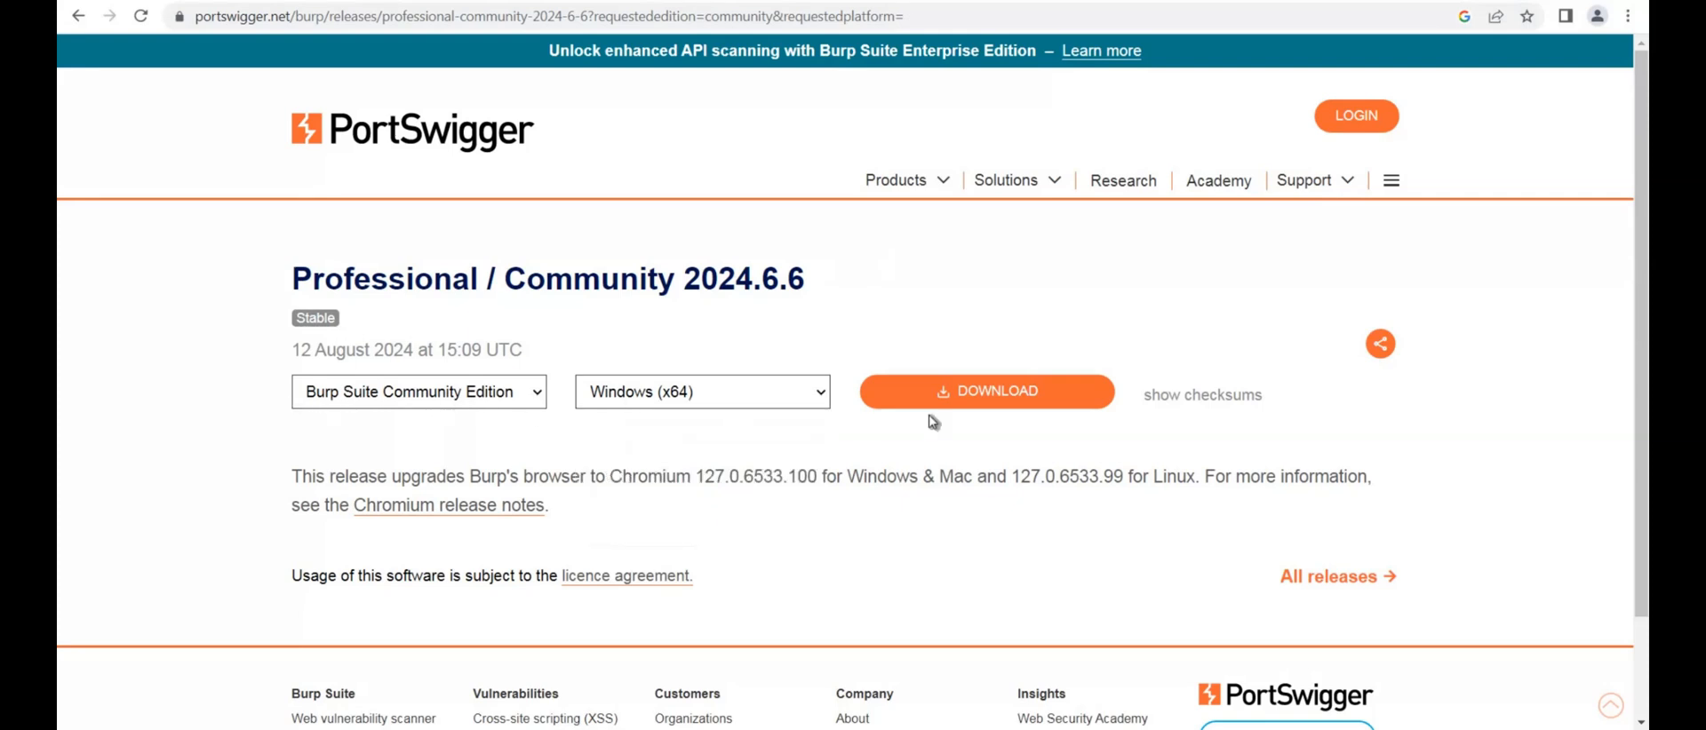
left_click(1014, 394)
Launch Burp Suite Community Edition and start a temporary project in memory
key("super")
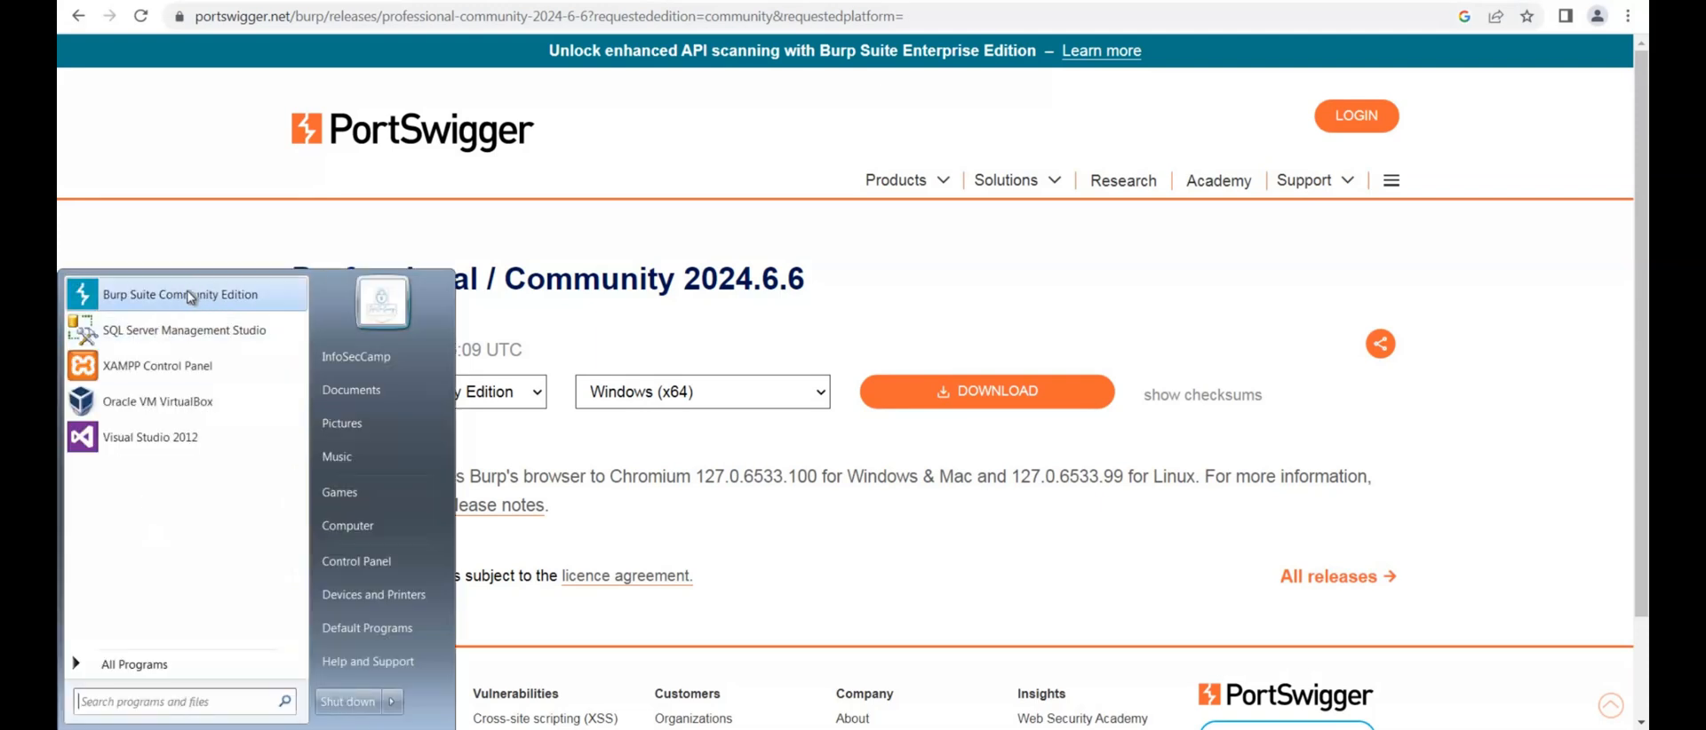
left_click(194, 296)
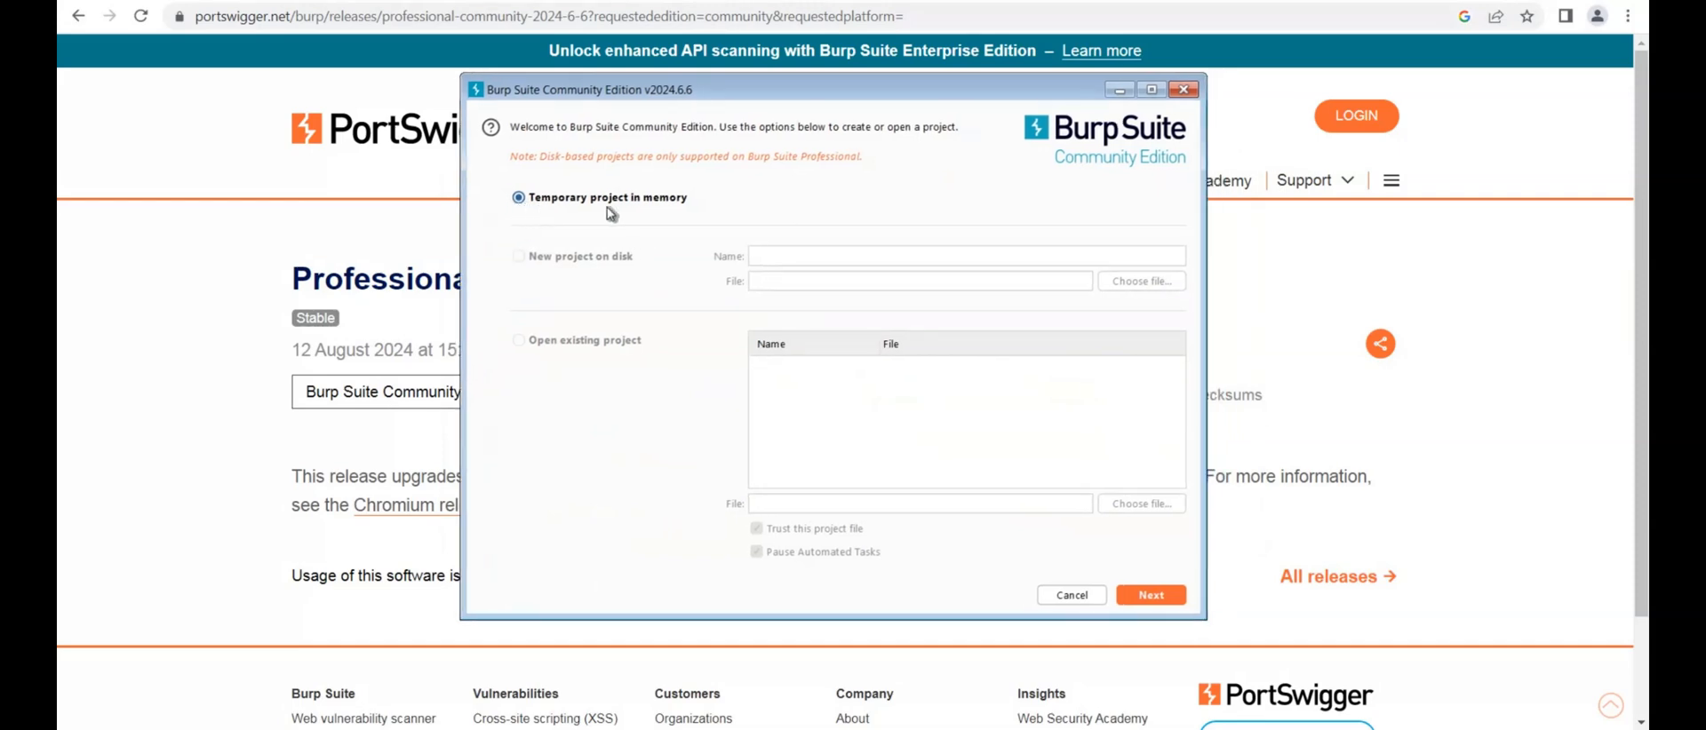
left_click(1152, 595)
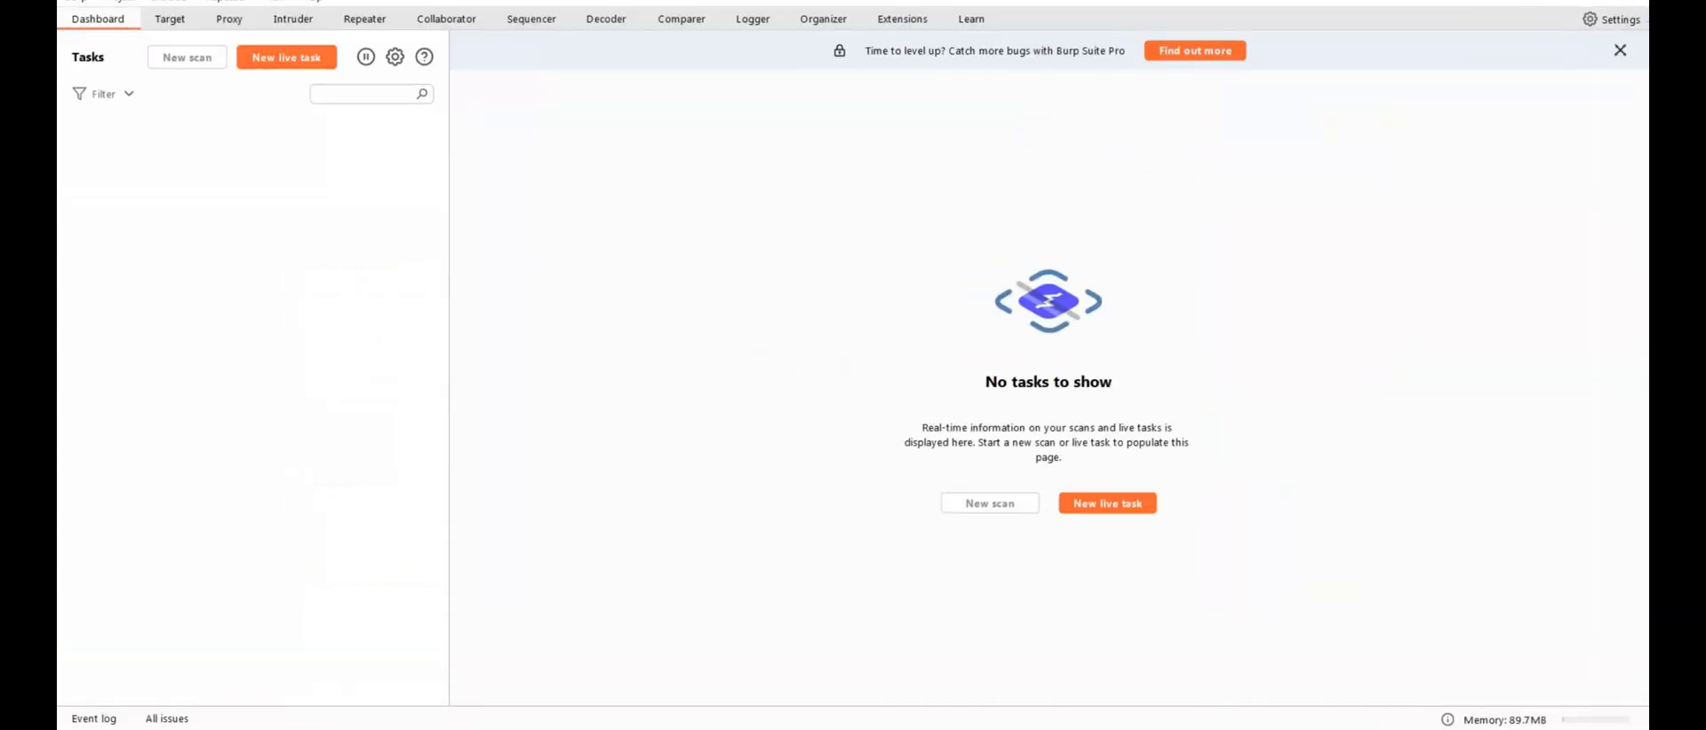
Reposition and resize the Burp Suite window so it fills the visible screen area
left_click_drag(865, 2, 839, 18)
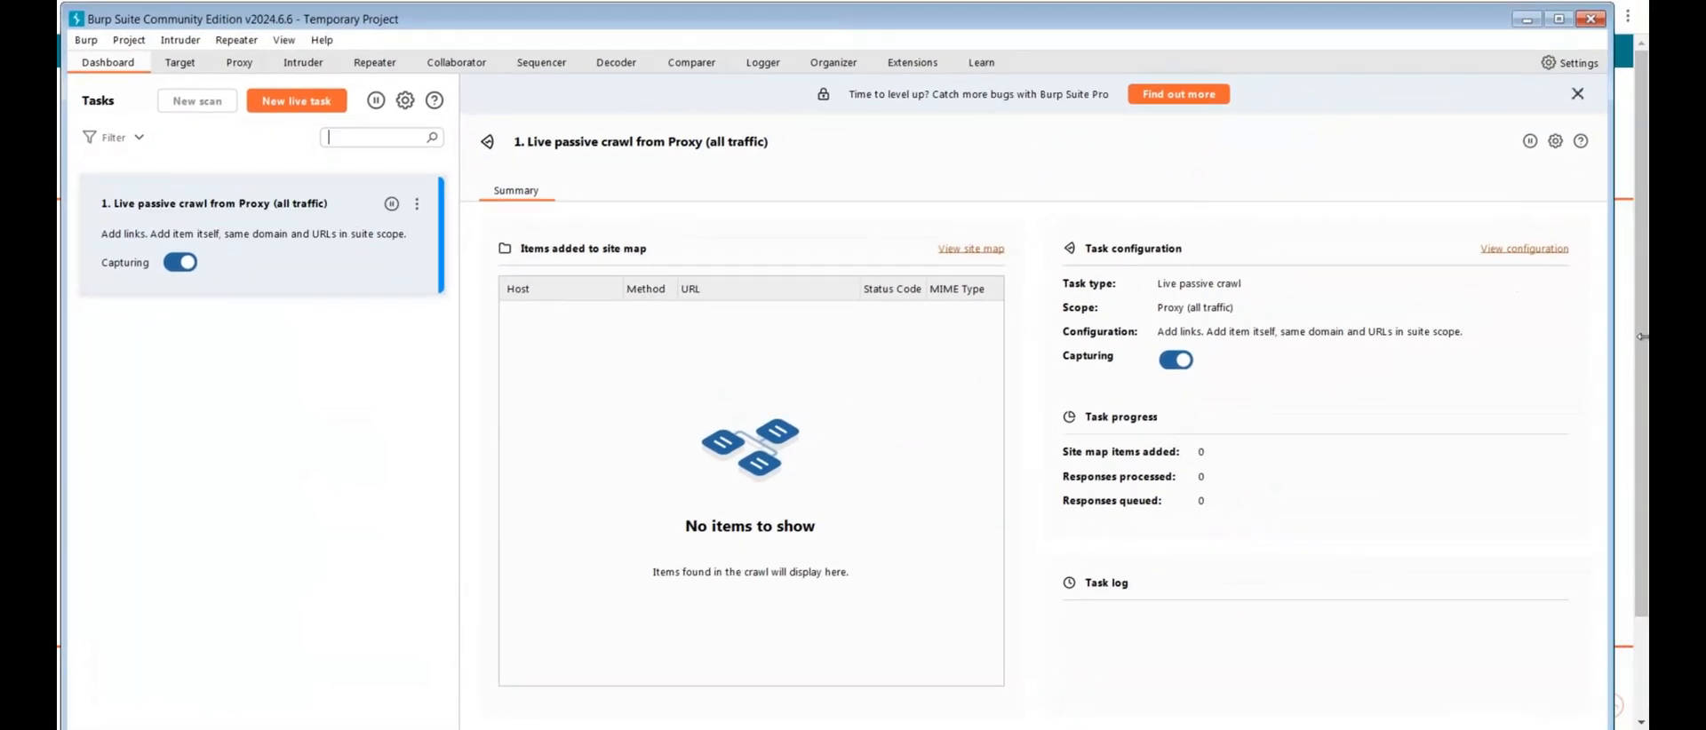
left_click_drag(1642, 337, 1644, 336)
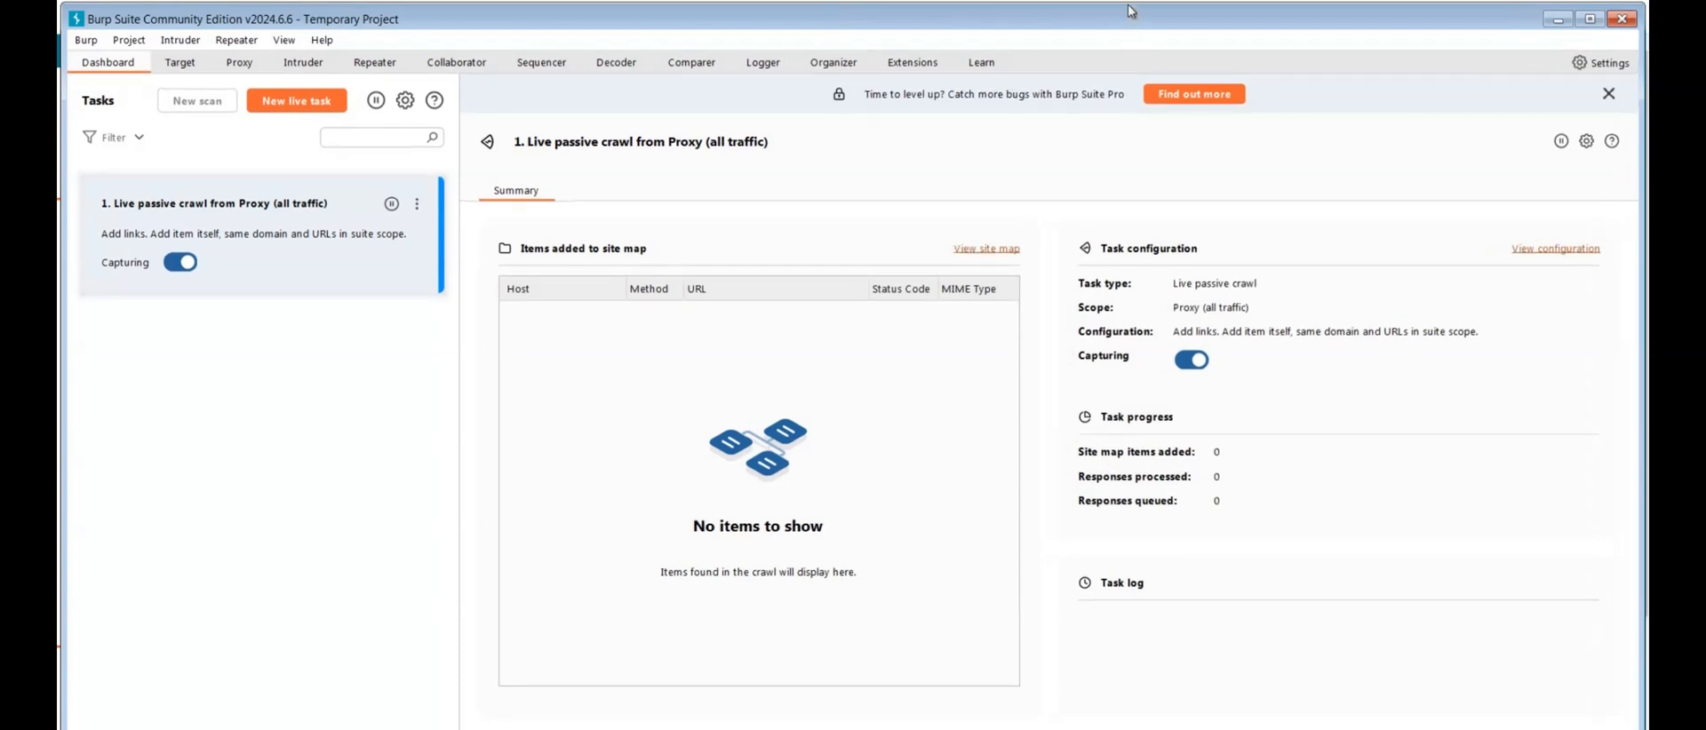
left_click_drag(1121, 18, 1127, 0)
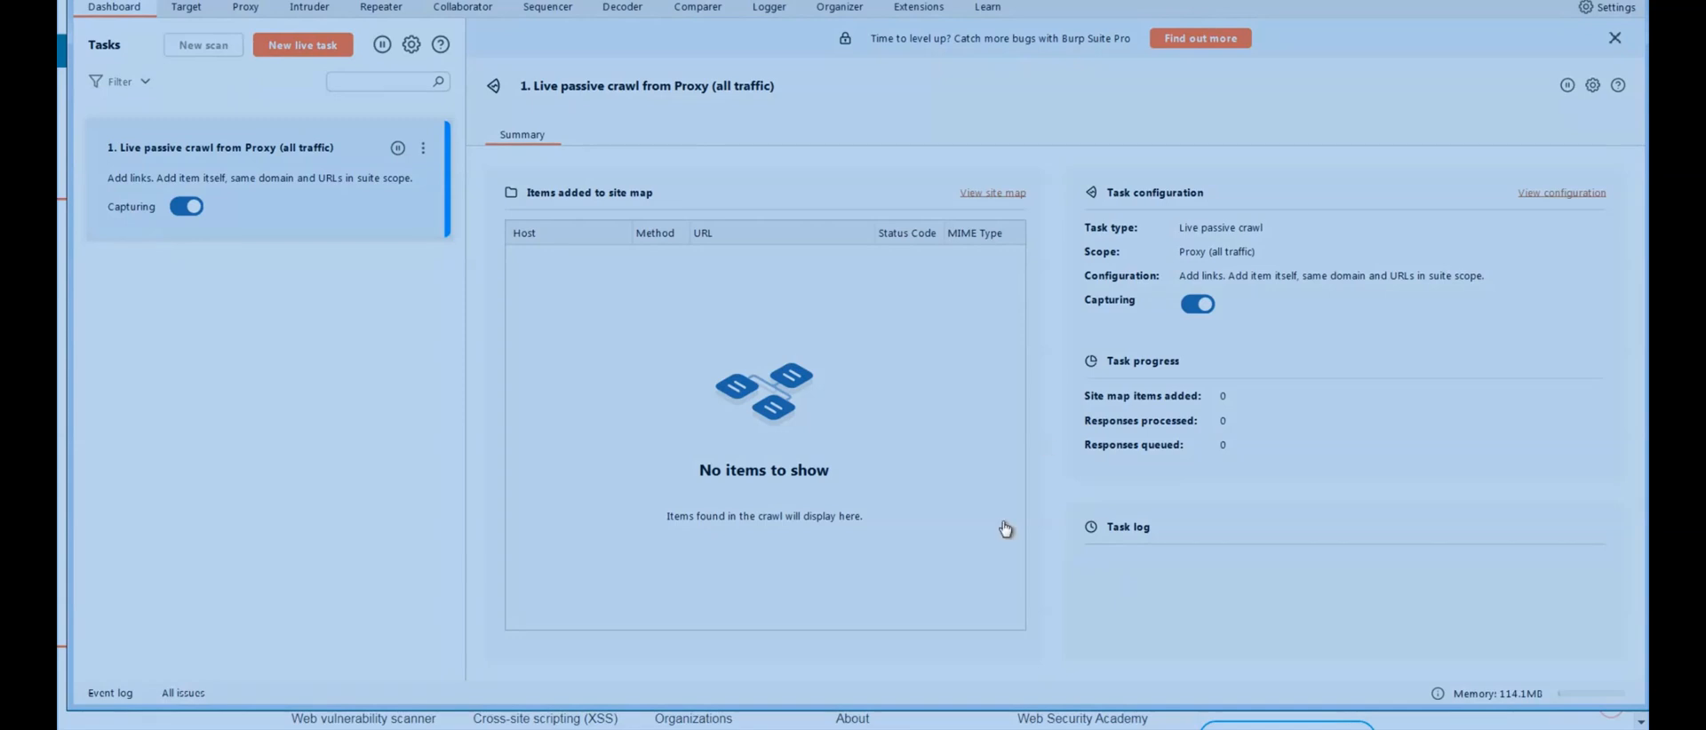
left_click_drag(965, 724, 955, 658)
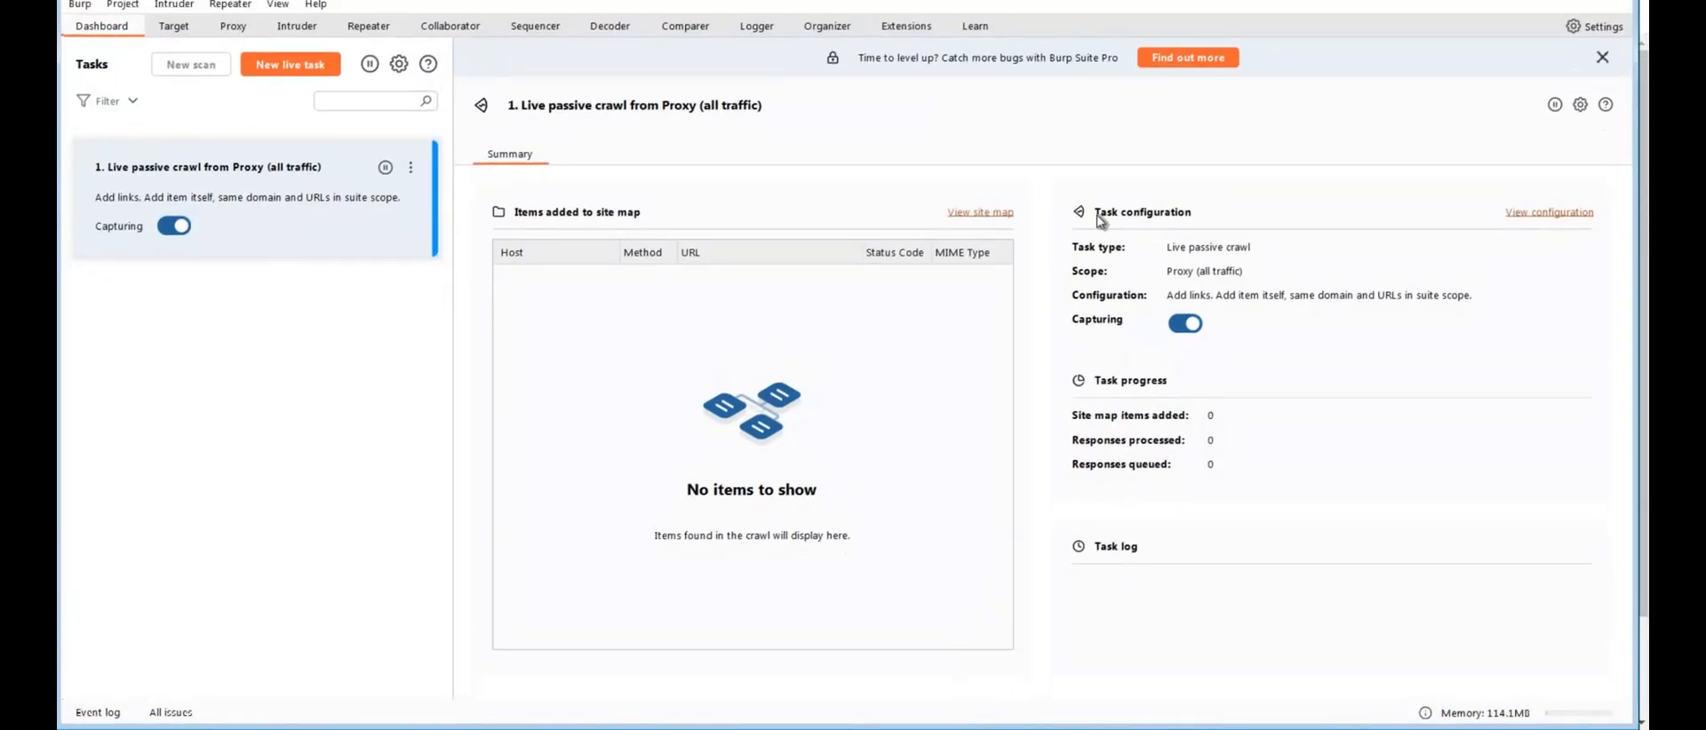
left_click_drag(1247, 14, 1244, 17)
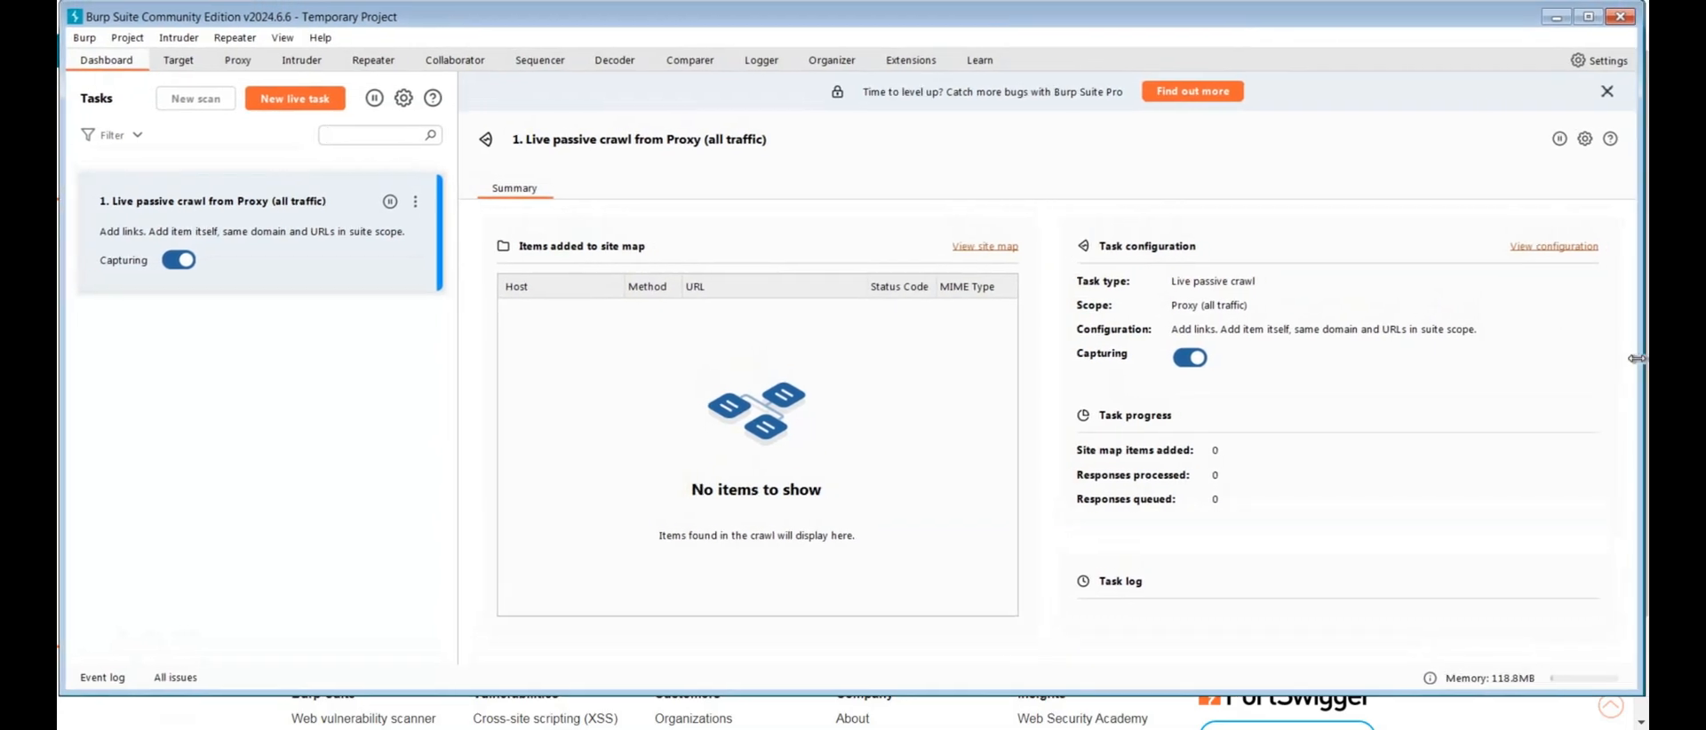
left_click_drag(1644, 367, 1650, 368)
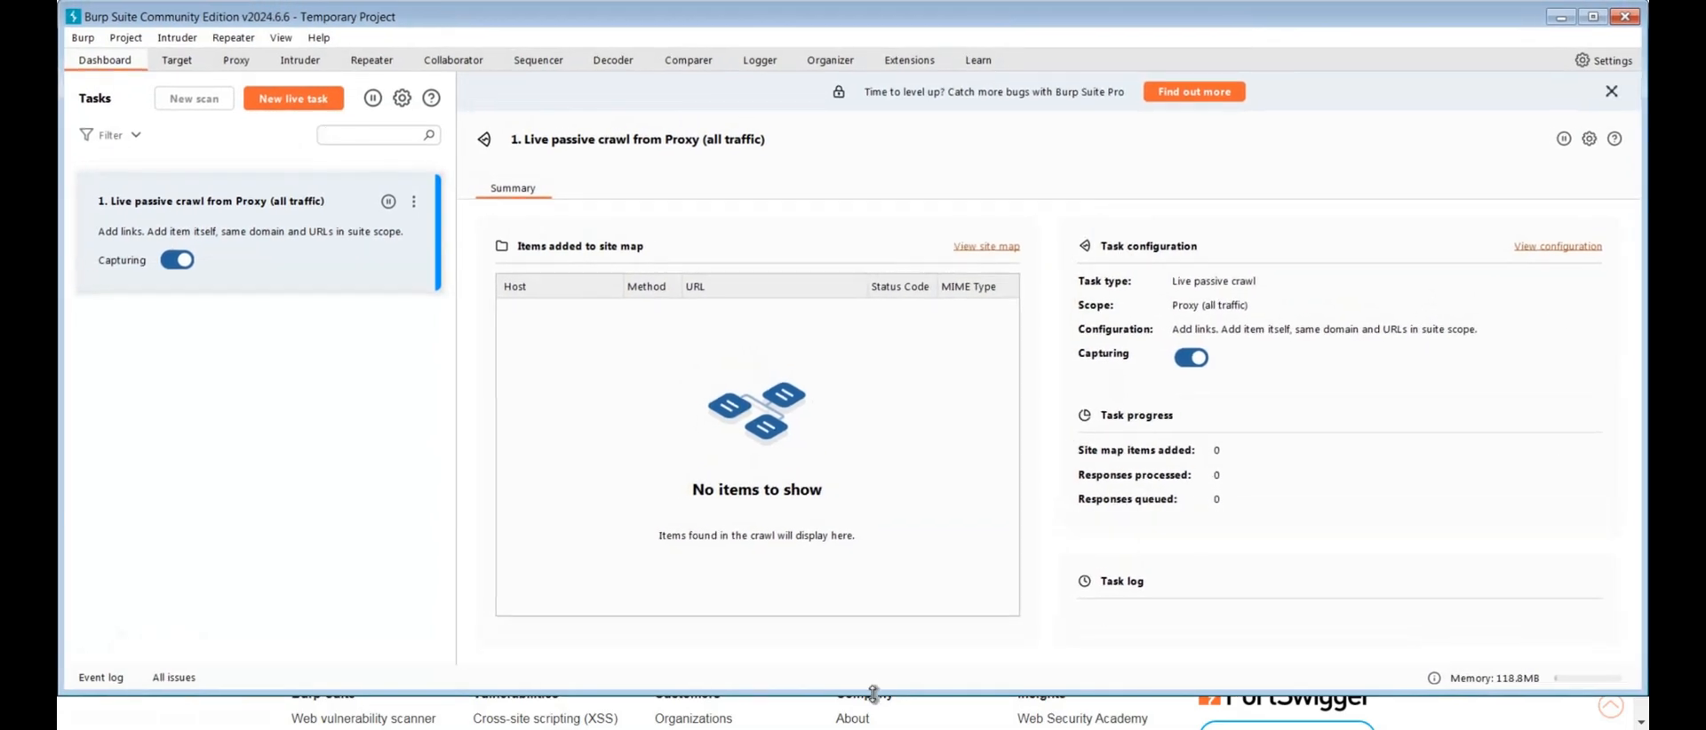
left_click_drag(867, 722, 868, 725)
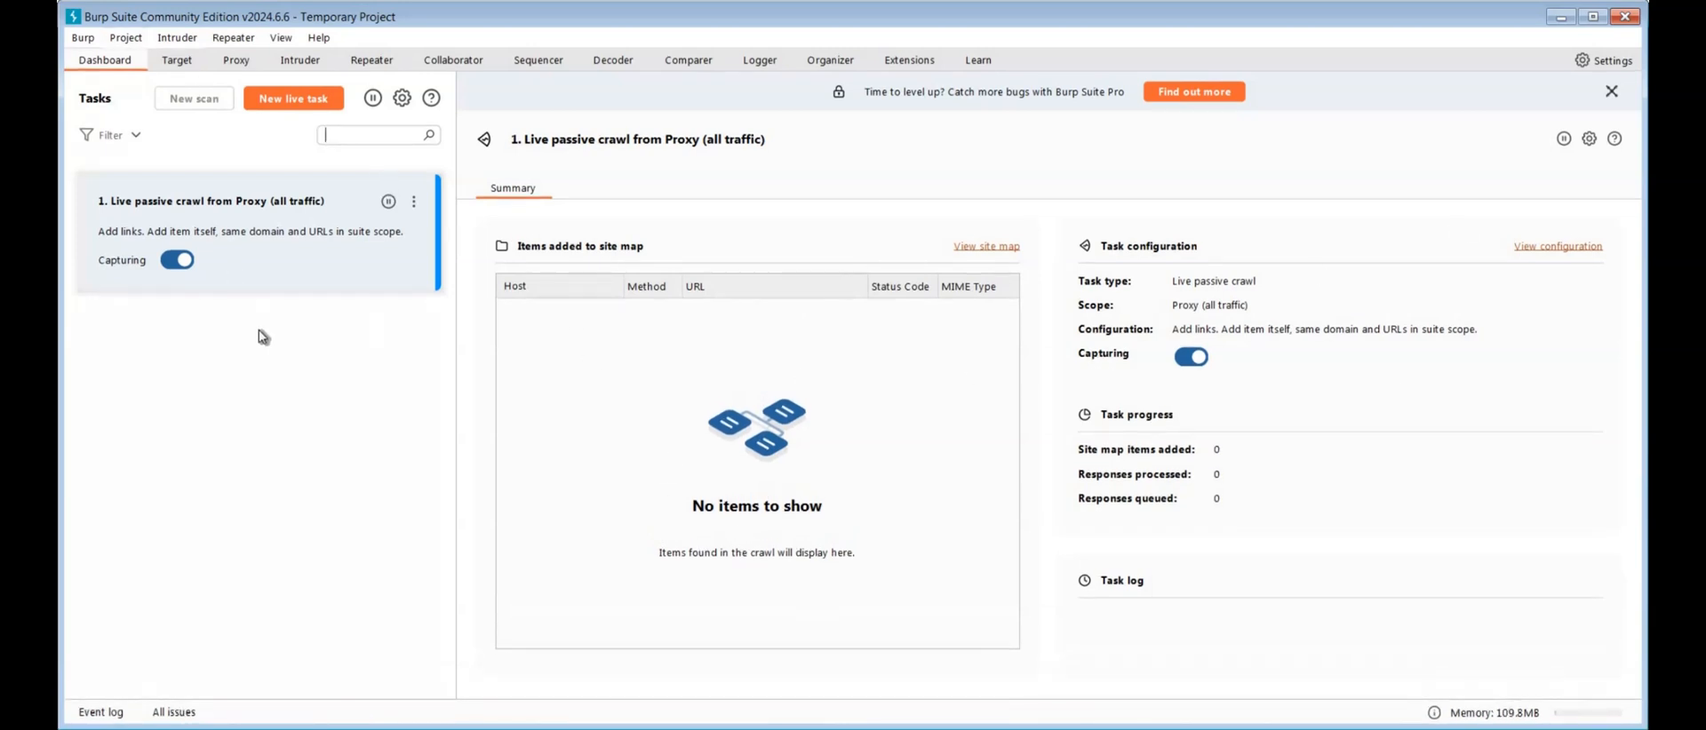
Turn off capturing for the live passive crawl task and pause all task execution
left_click(176, 262)
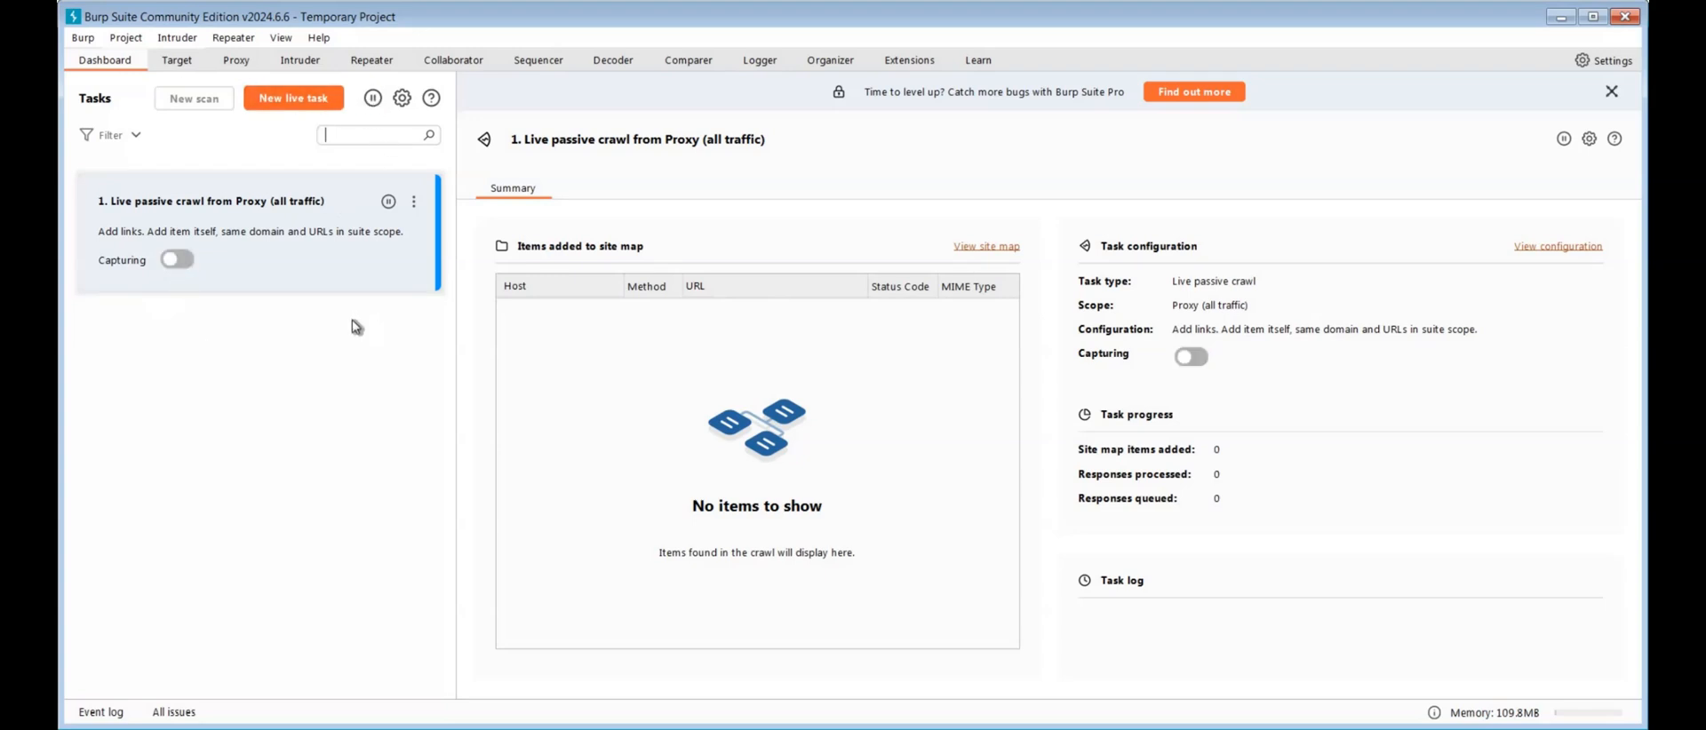
left_click(372, 98)
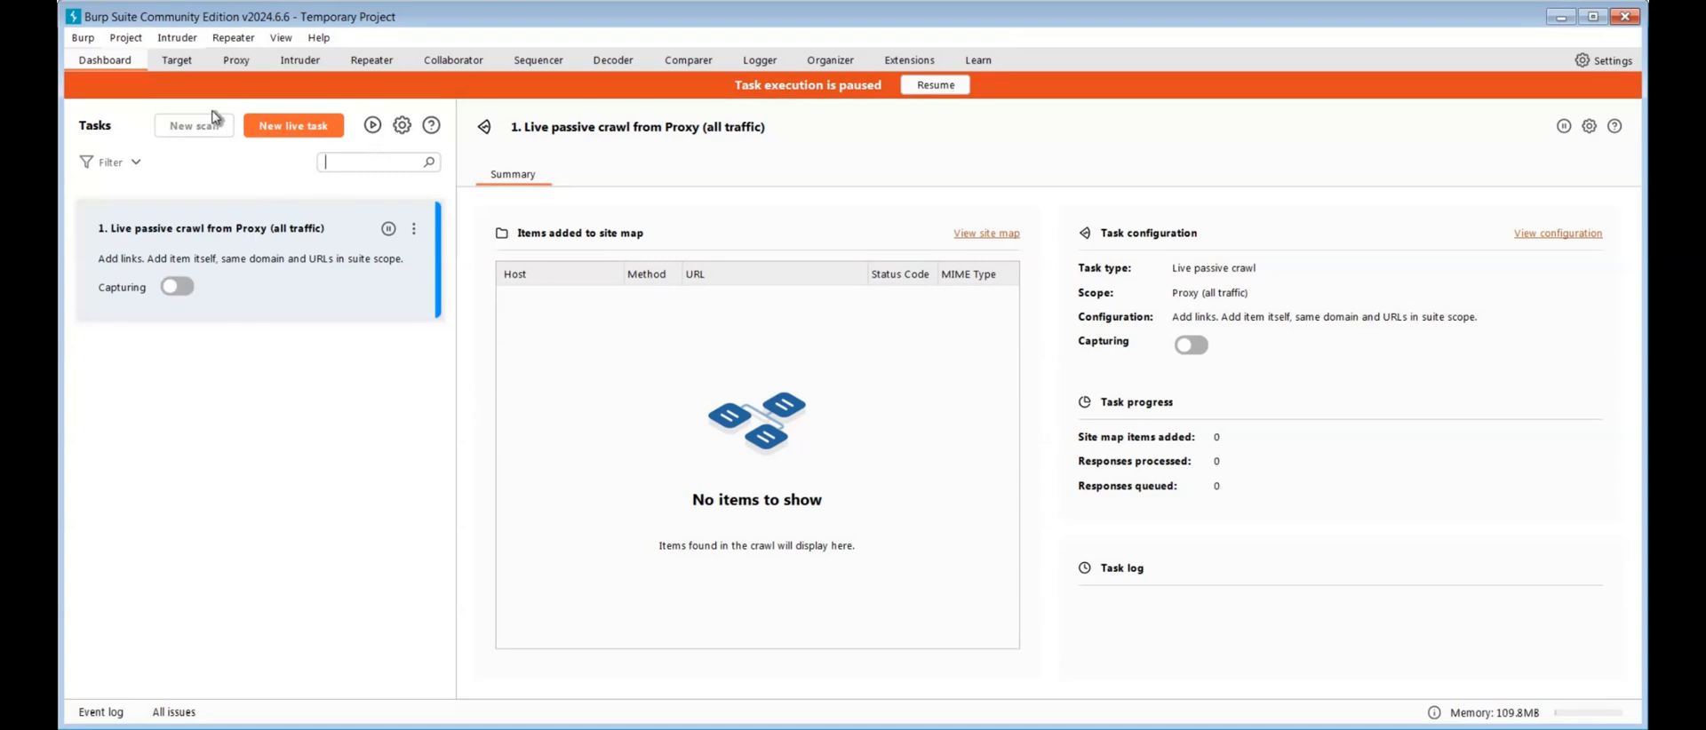
Open the proxy settings and change the existing proxy listener's port to 8086
left_click(240, 67)
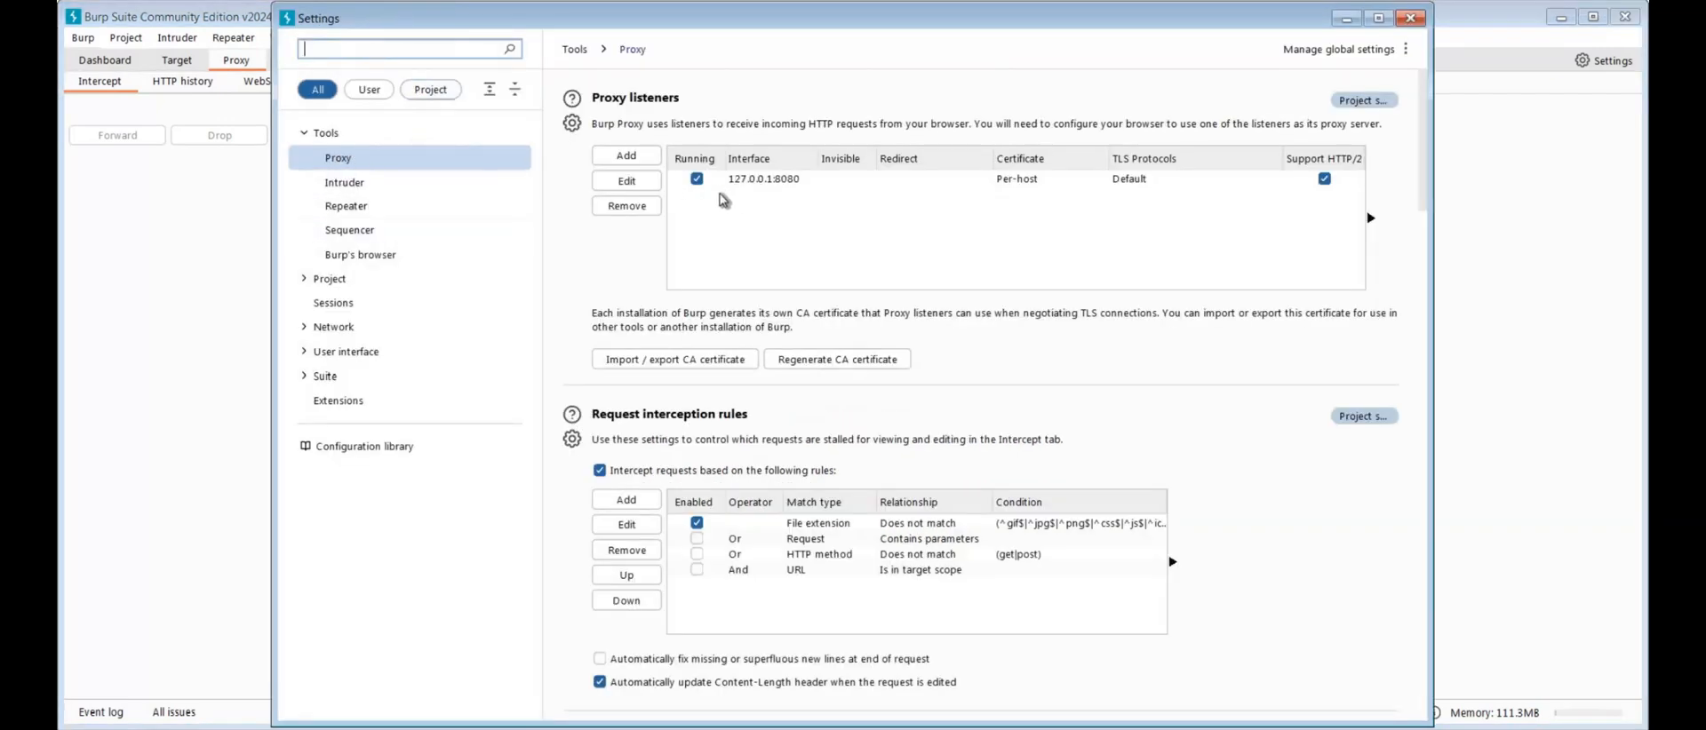
left_click(781, 181)
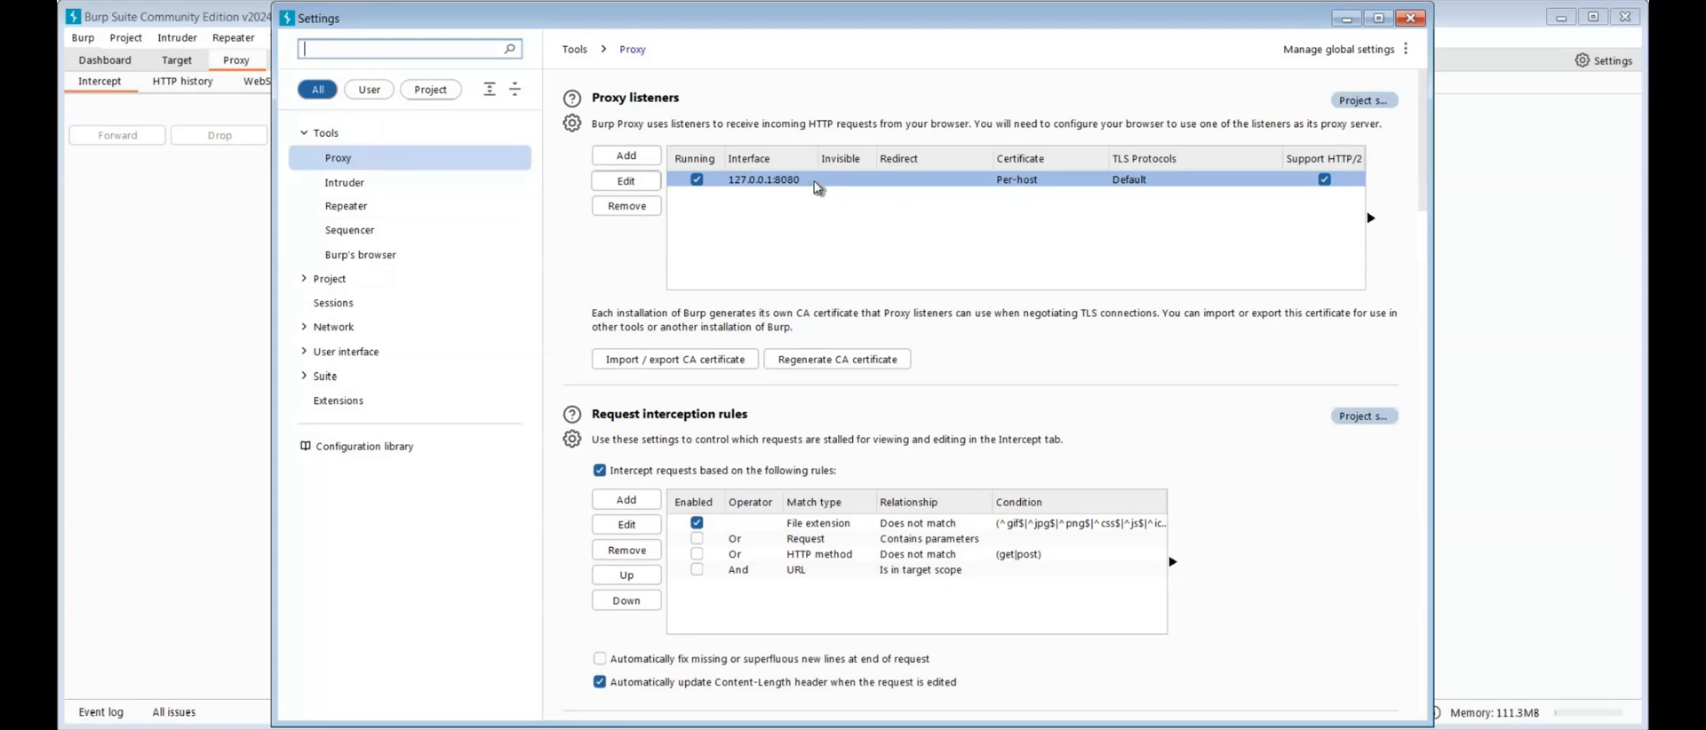
left_click(792, 186)
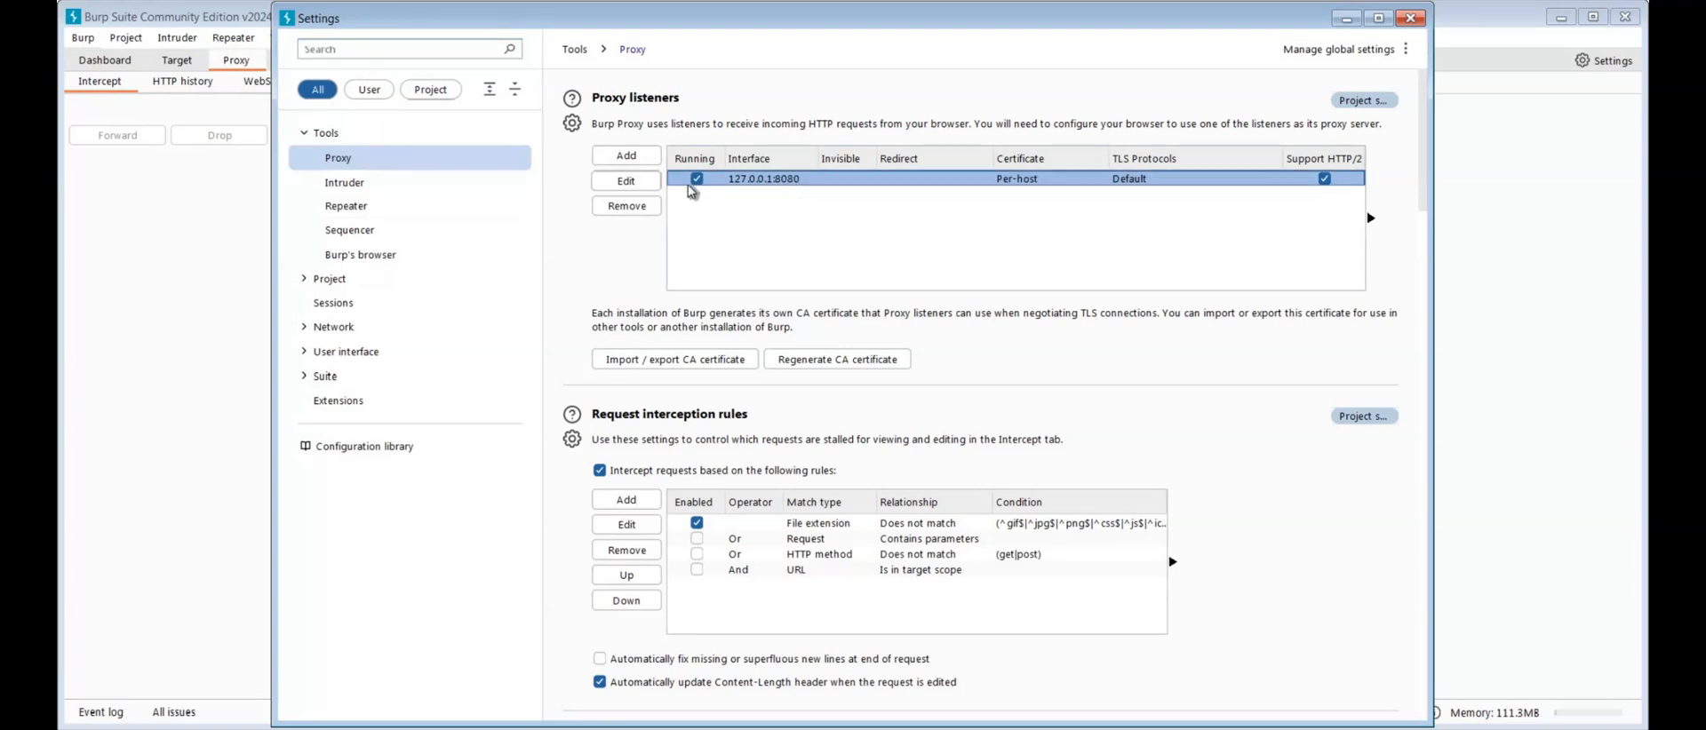
left_click(628, 182)
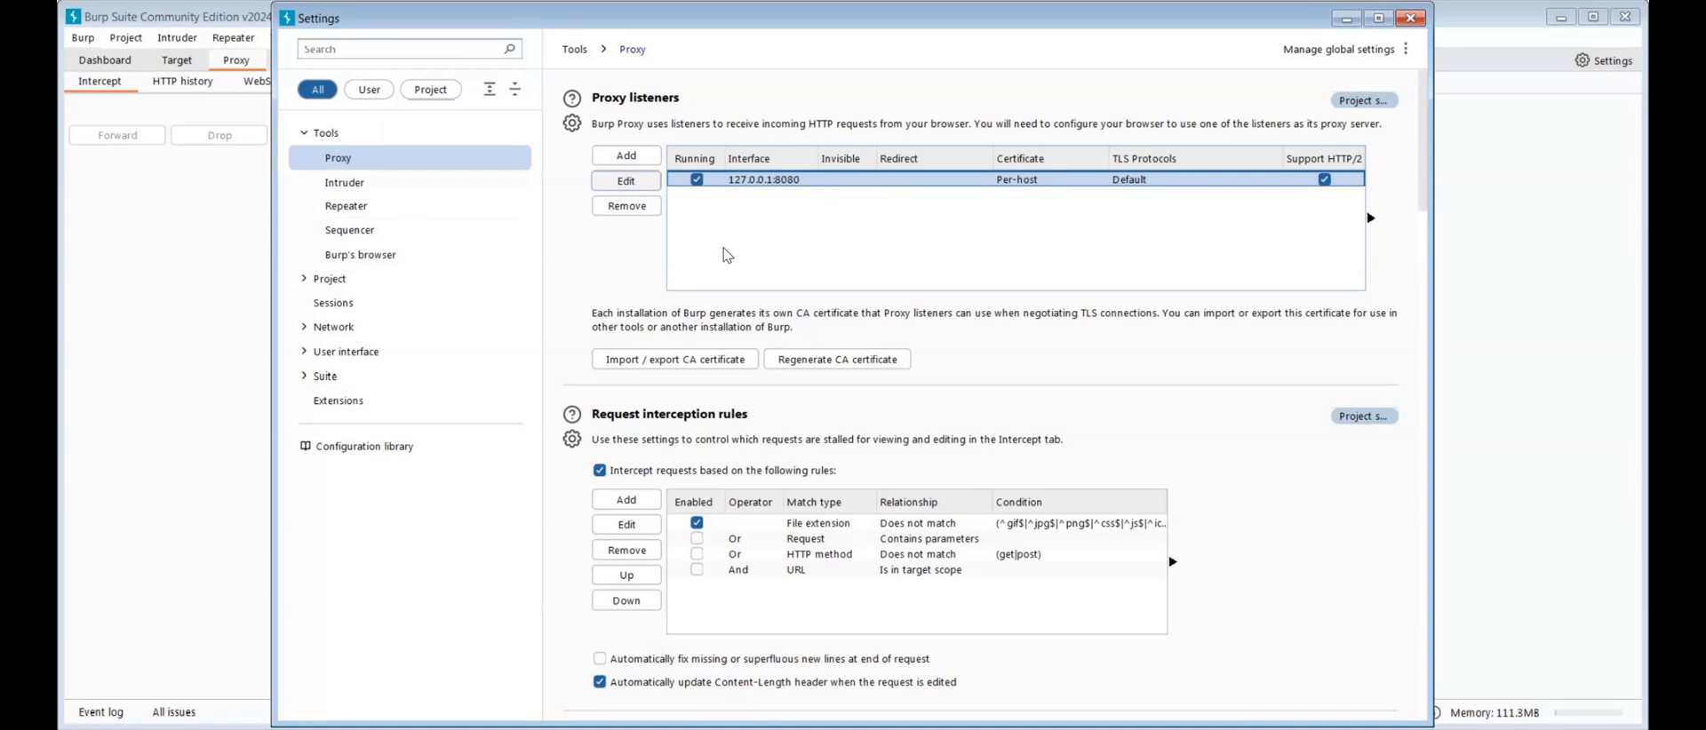
left_click_drag(707, 246, 691, 246)
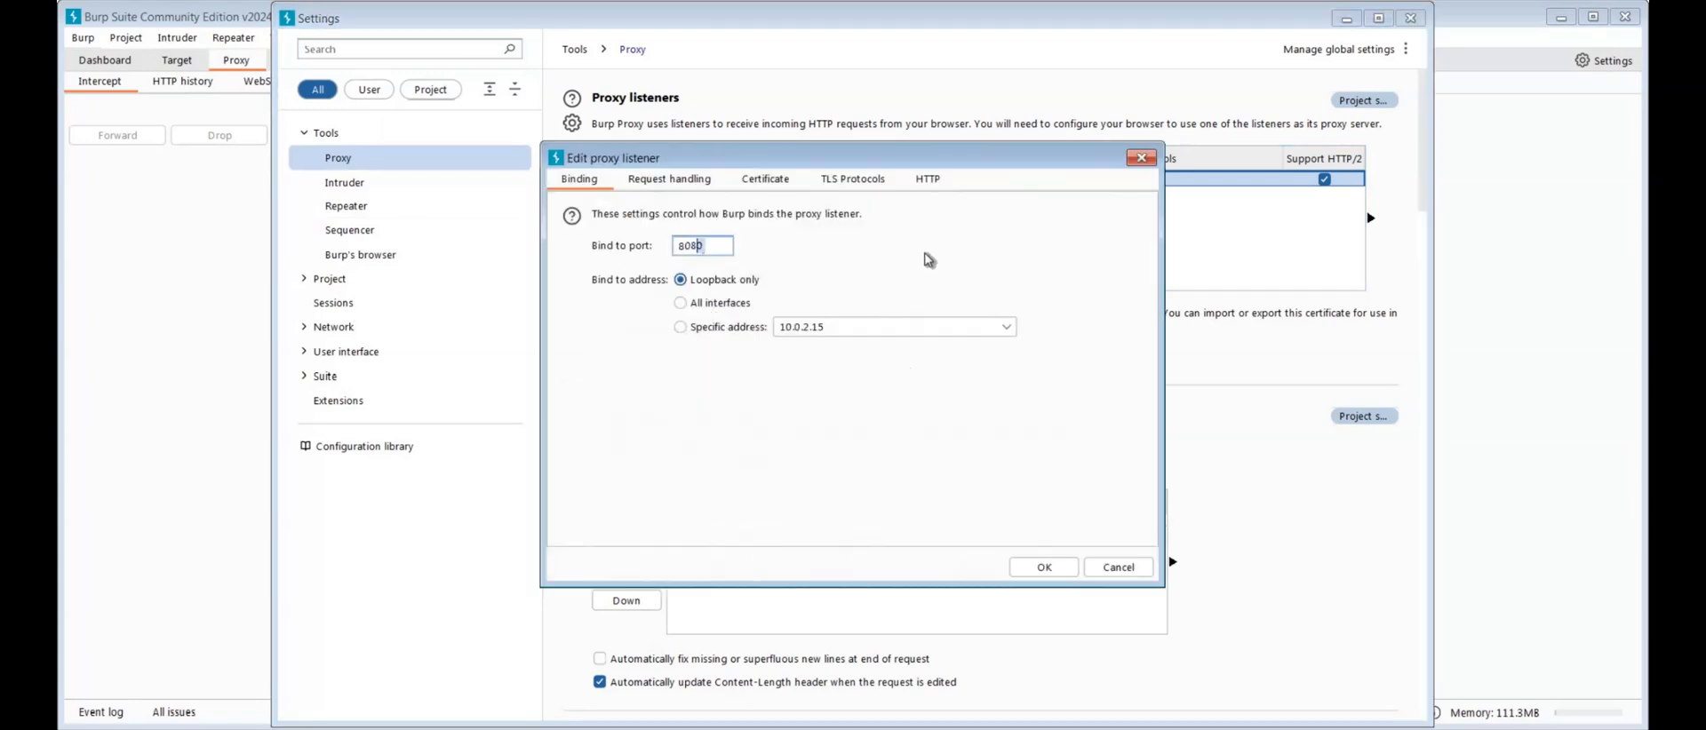
type("6")
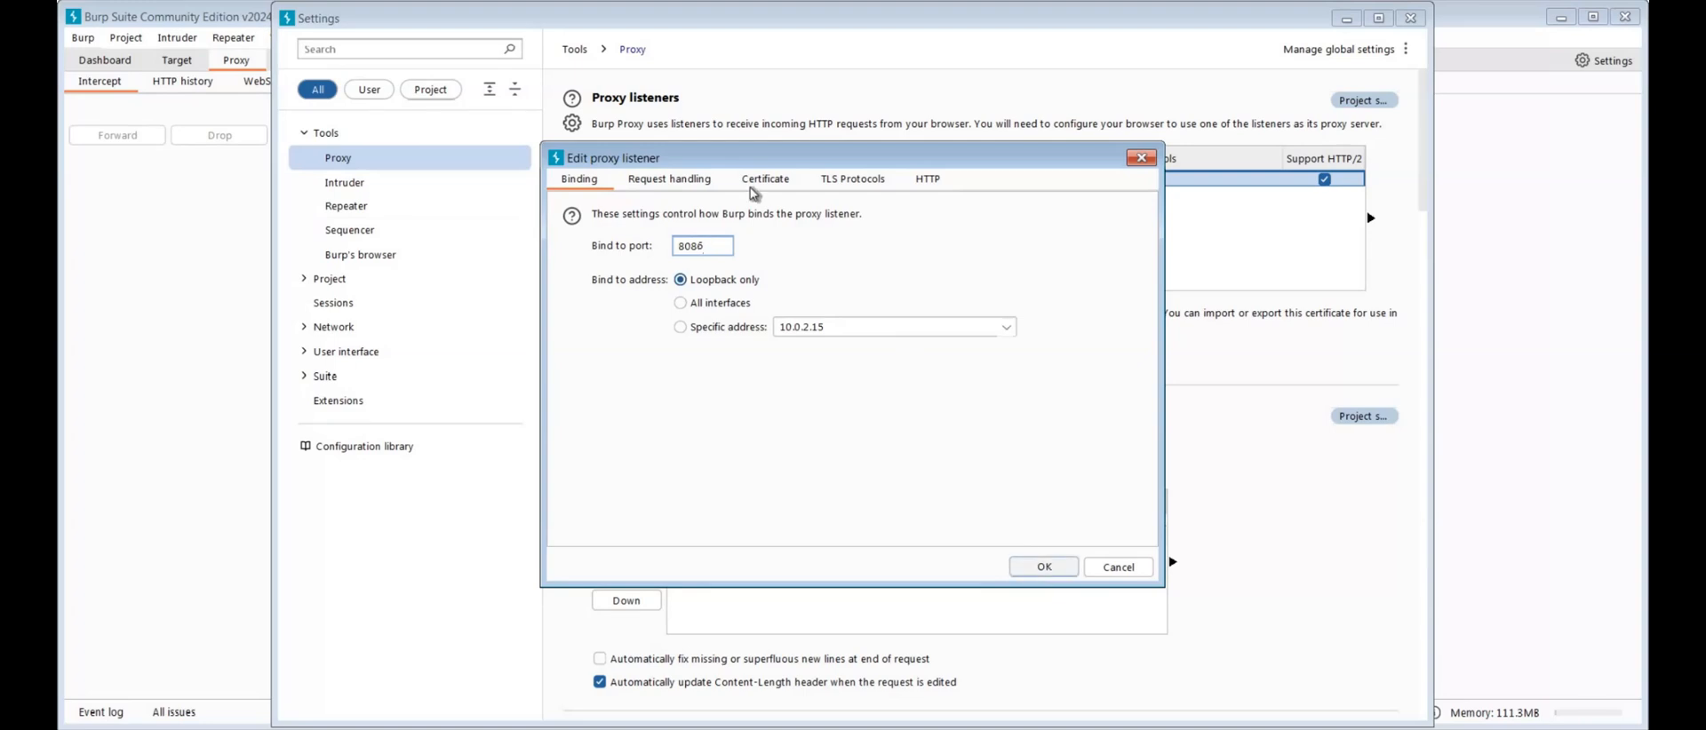
left_click(1044, 568)
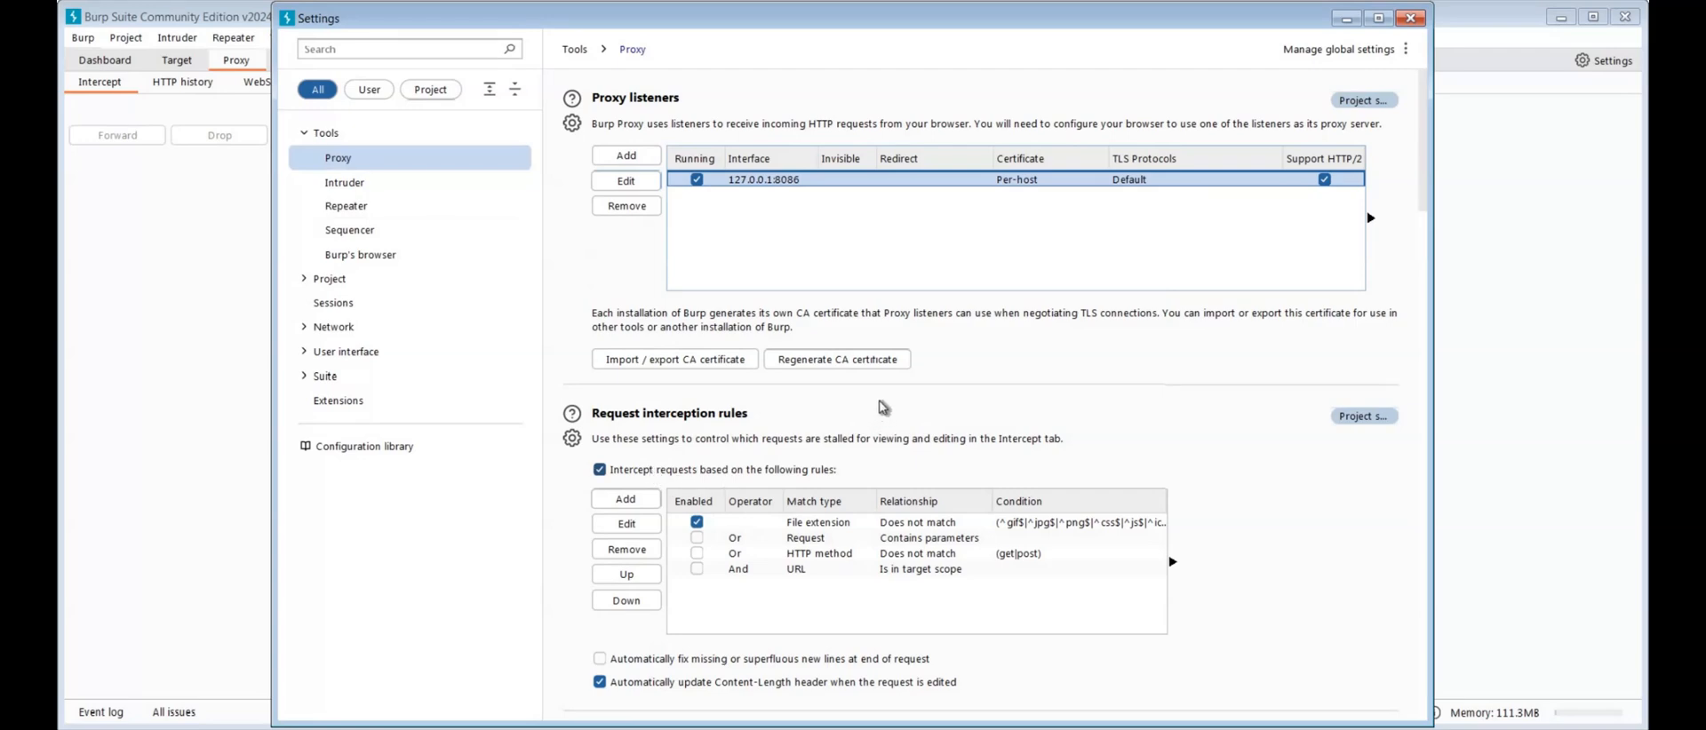
Enable rule-based response interception and the HTTP match and replace rule that removes HSTS headers
scroll(633, 394, "down", 6)
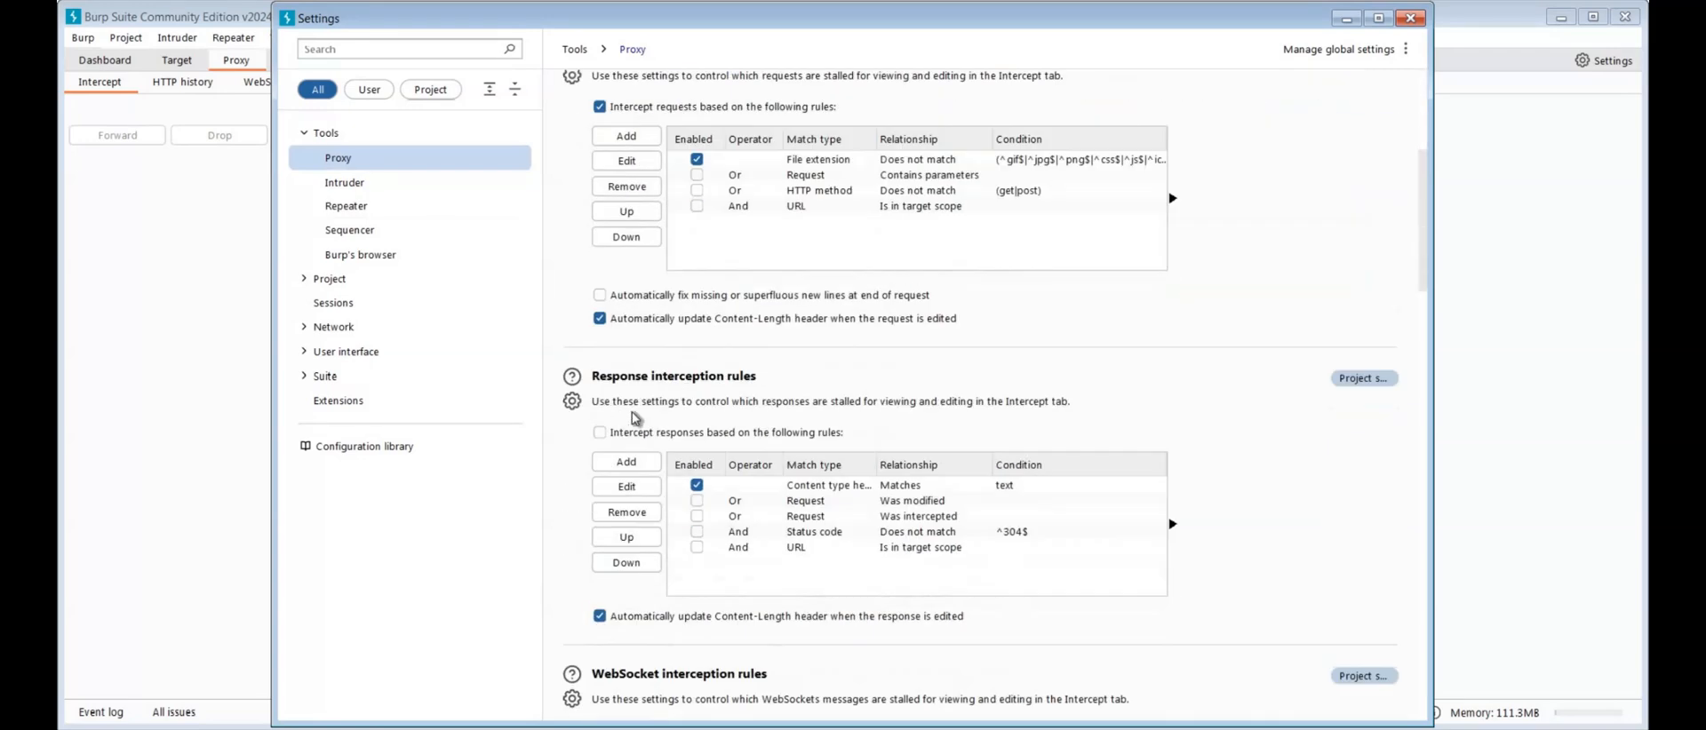
left_click(601, 435)
scroll(1149, 320, "down", 15)
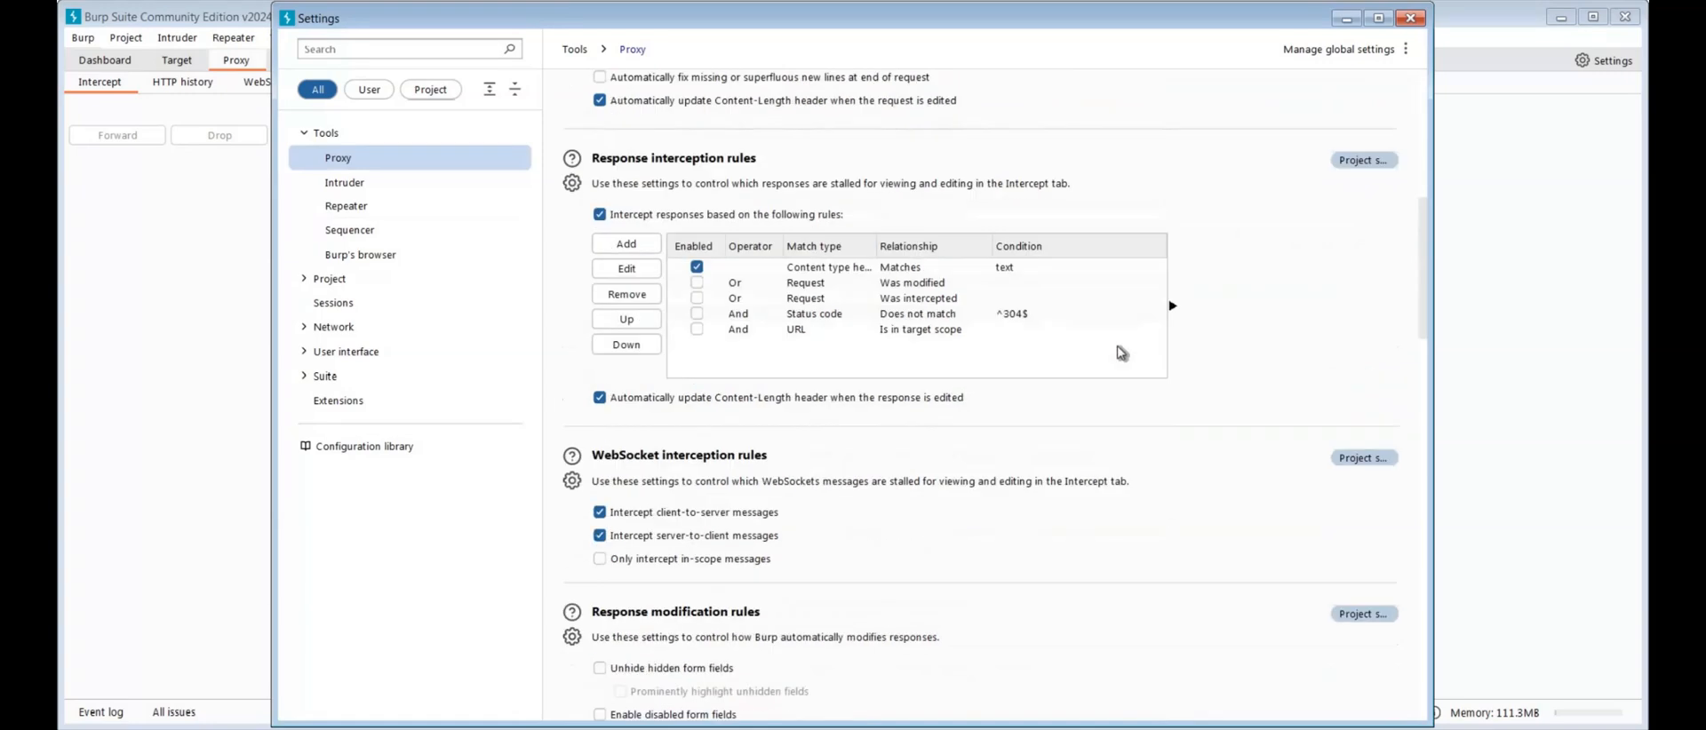
scroll(644, 133, "down", 3)
scroll(800, 266, "down", 2)
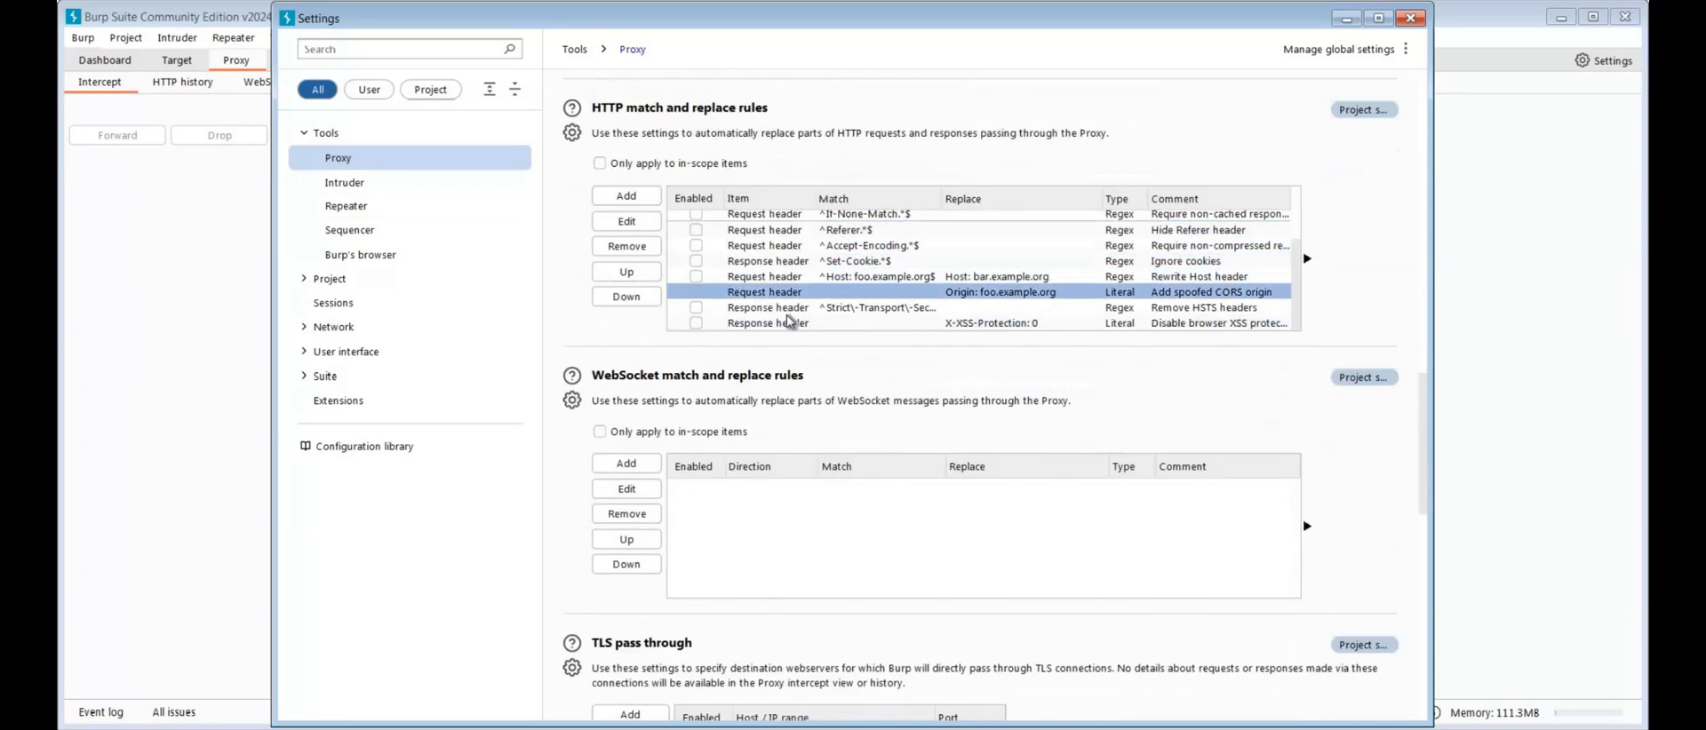
left_click(887, 309)
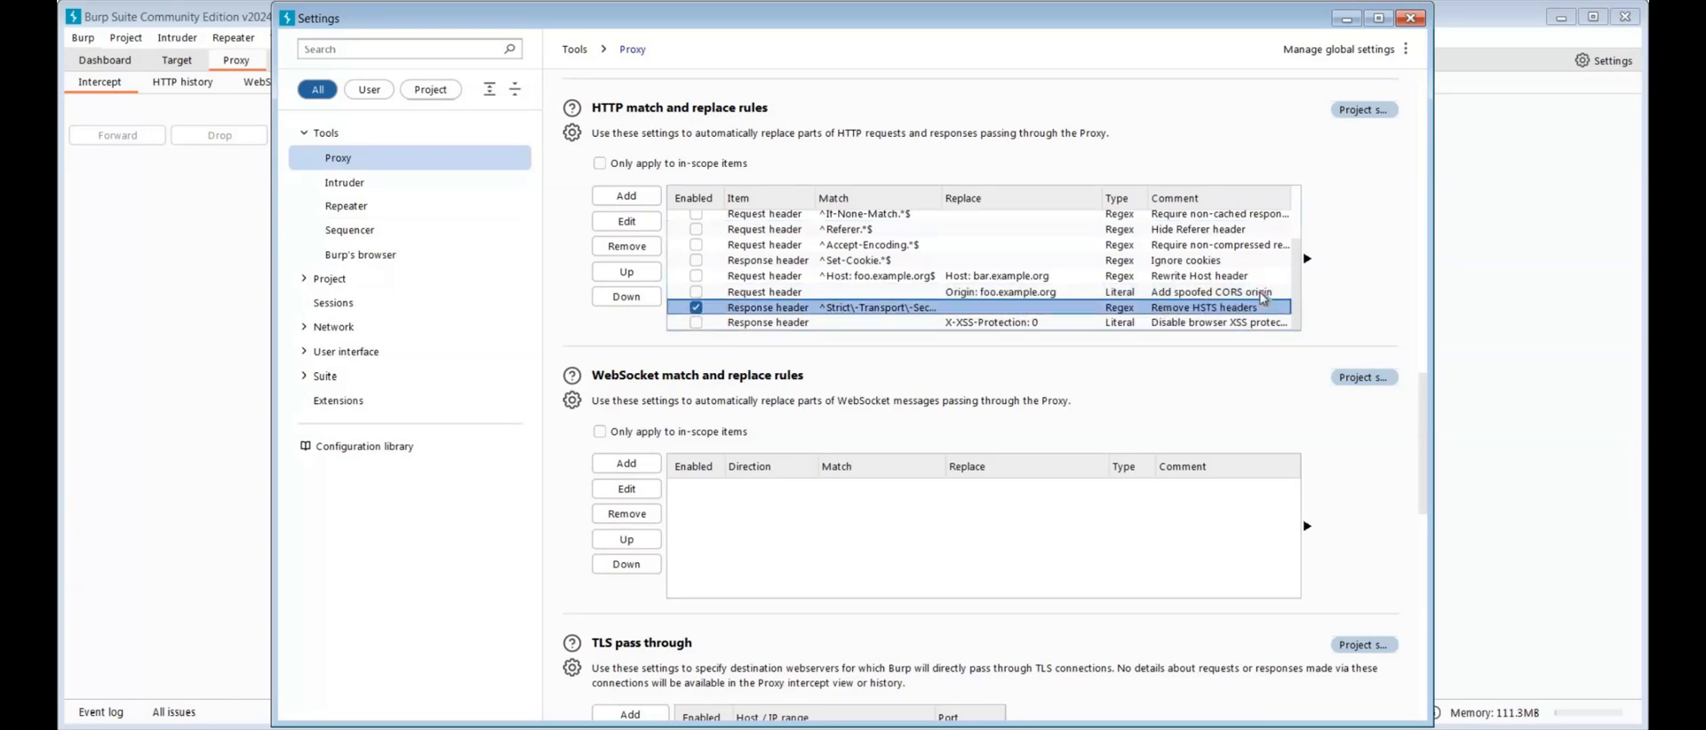
left_click(704, 324, "shift")
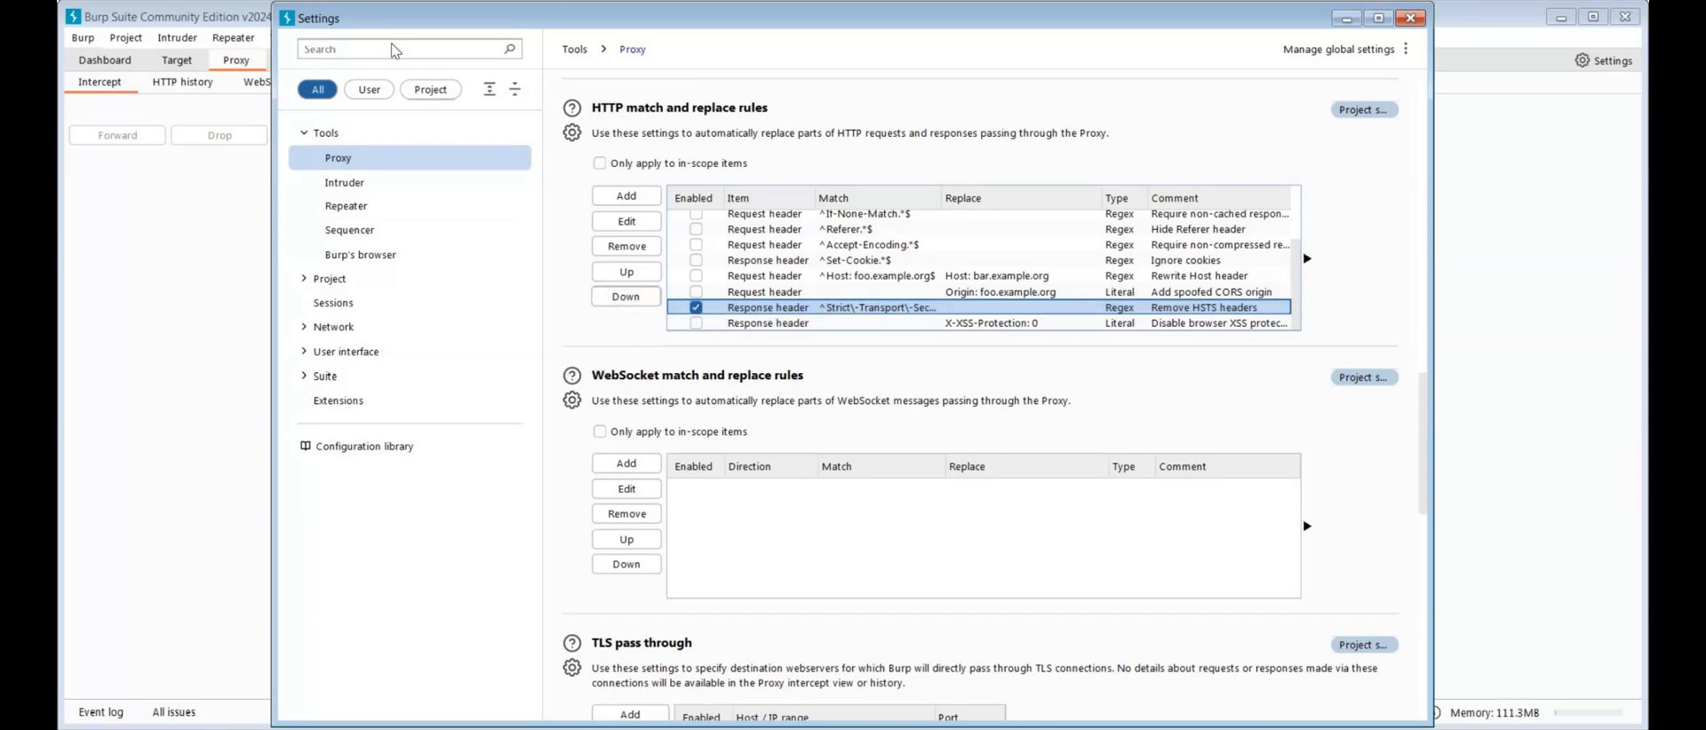
Set the user interface display font size to 13 and close the settings
scroll(574, 373, "up", 10)
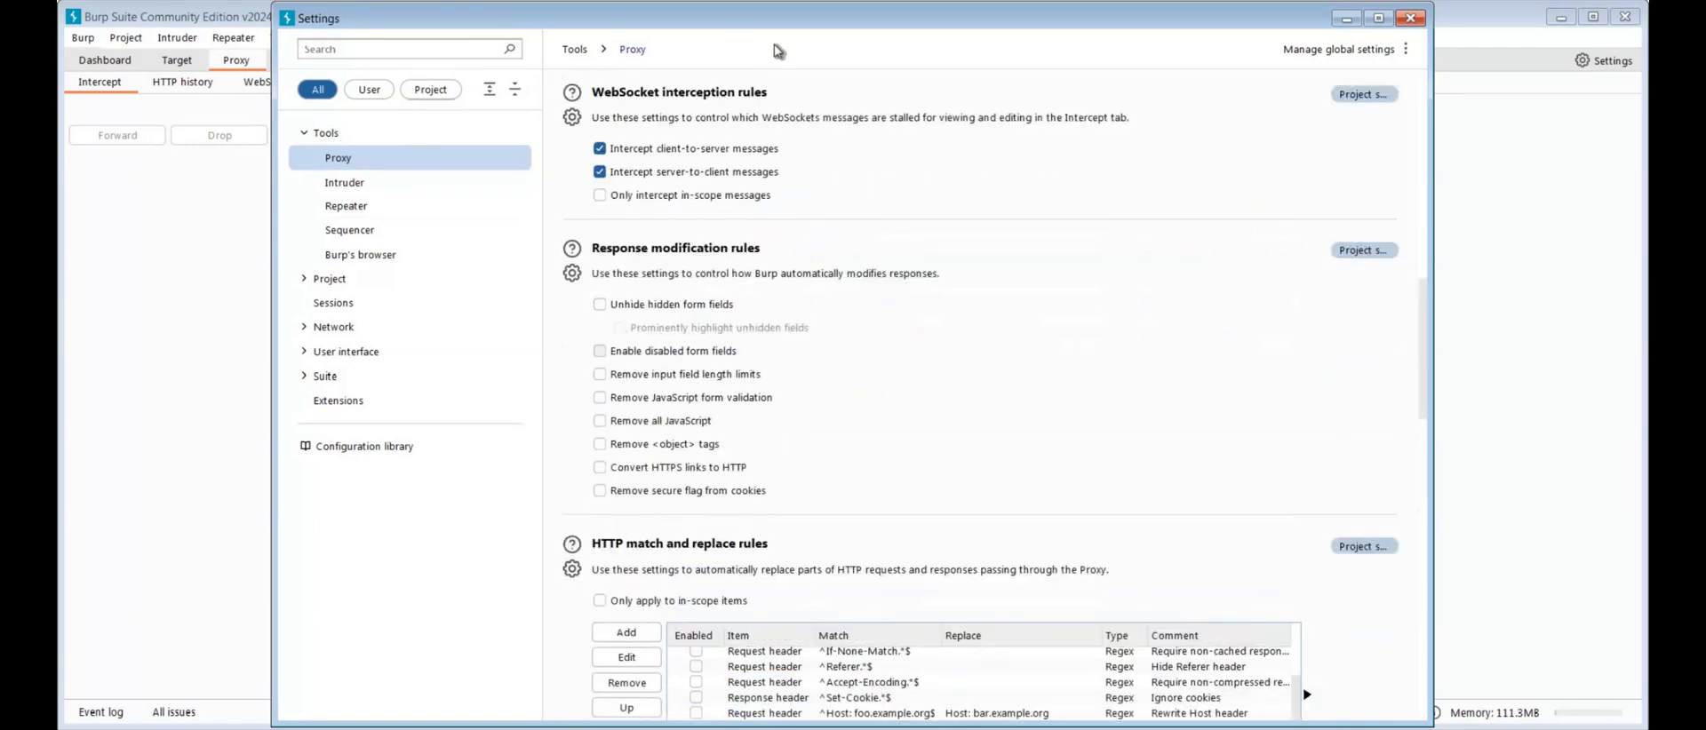
left_click(341, 352)
left_click(343, 449)
left_click(676, 156)
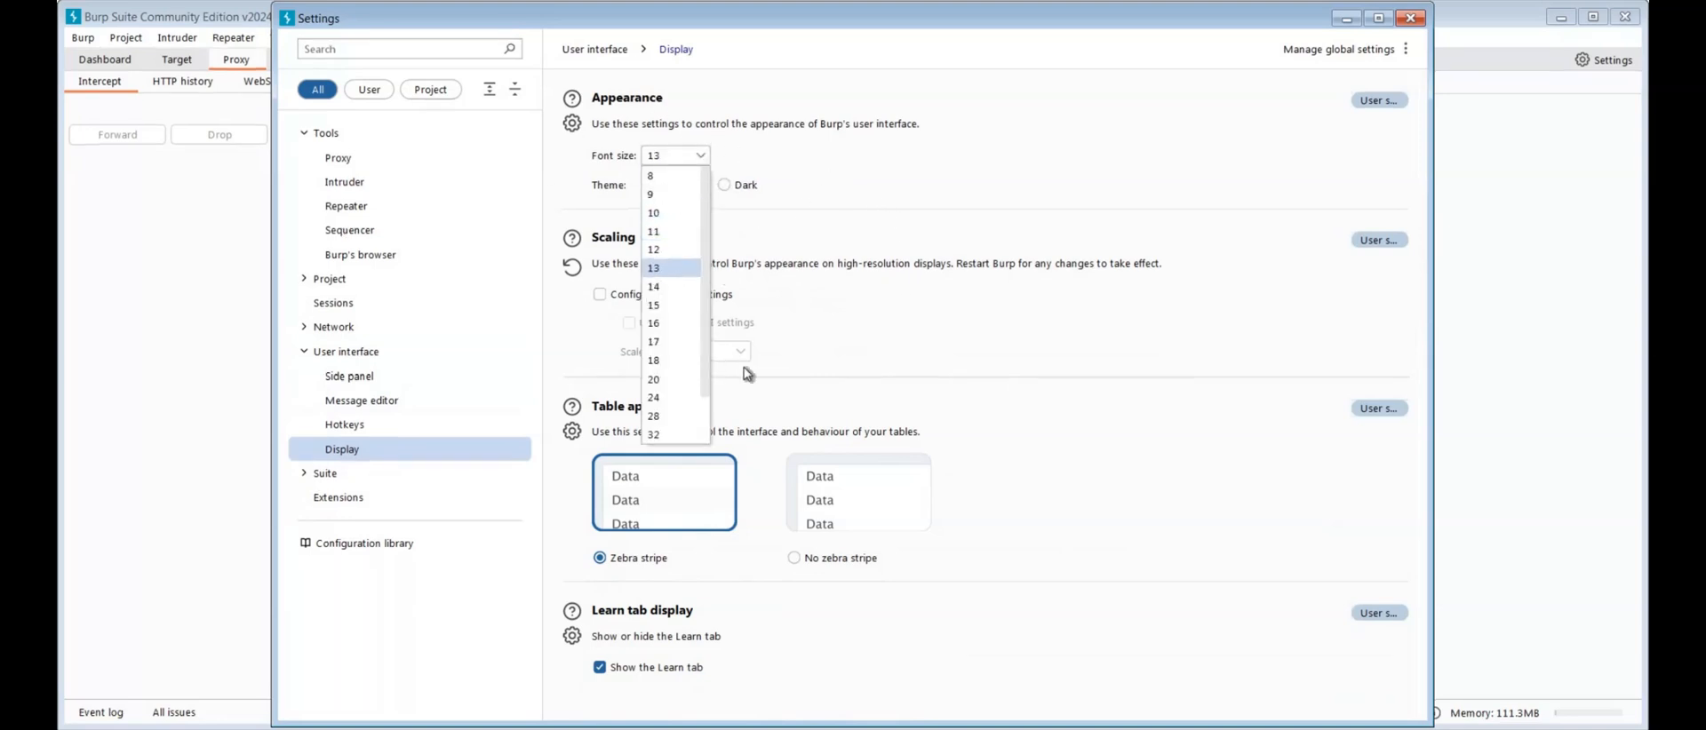
left_click(657, 267)
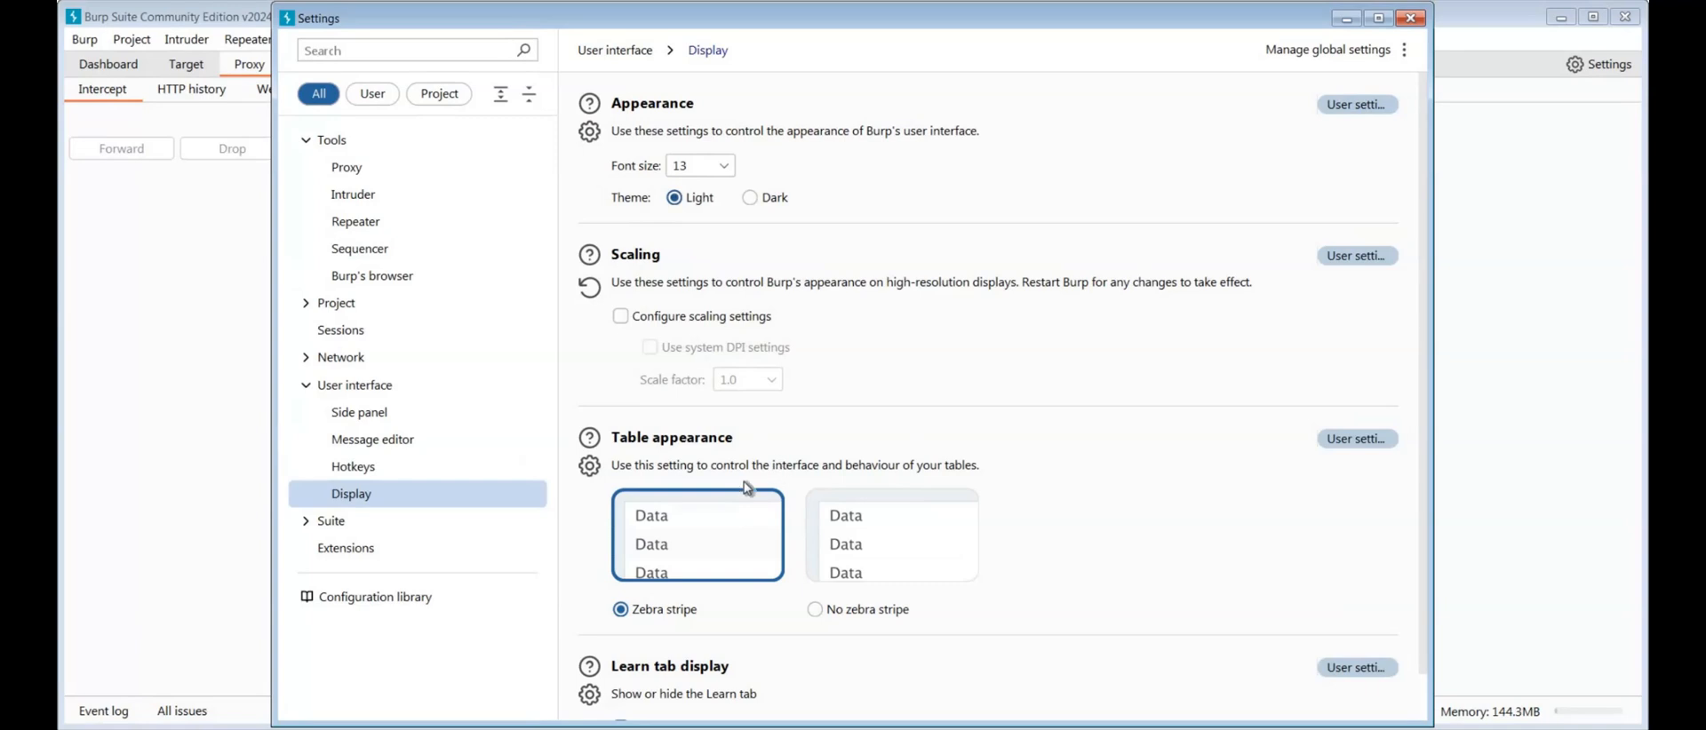
left_click(1411, 20)
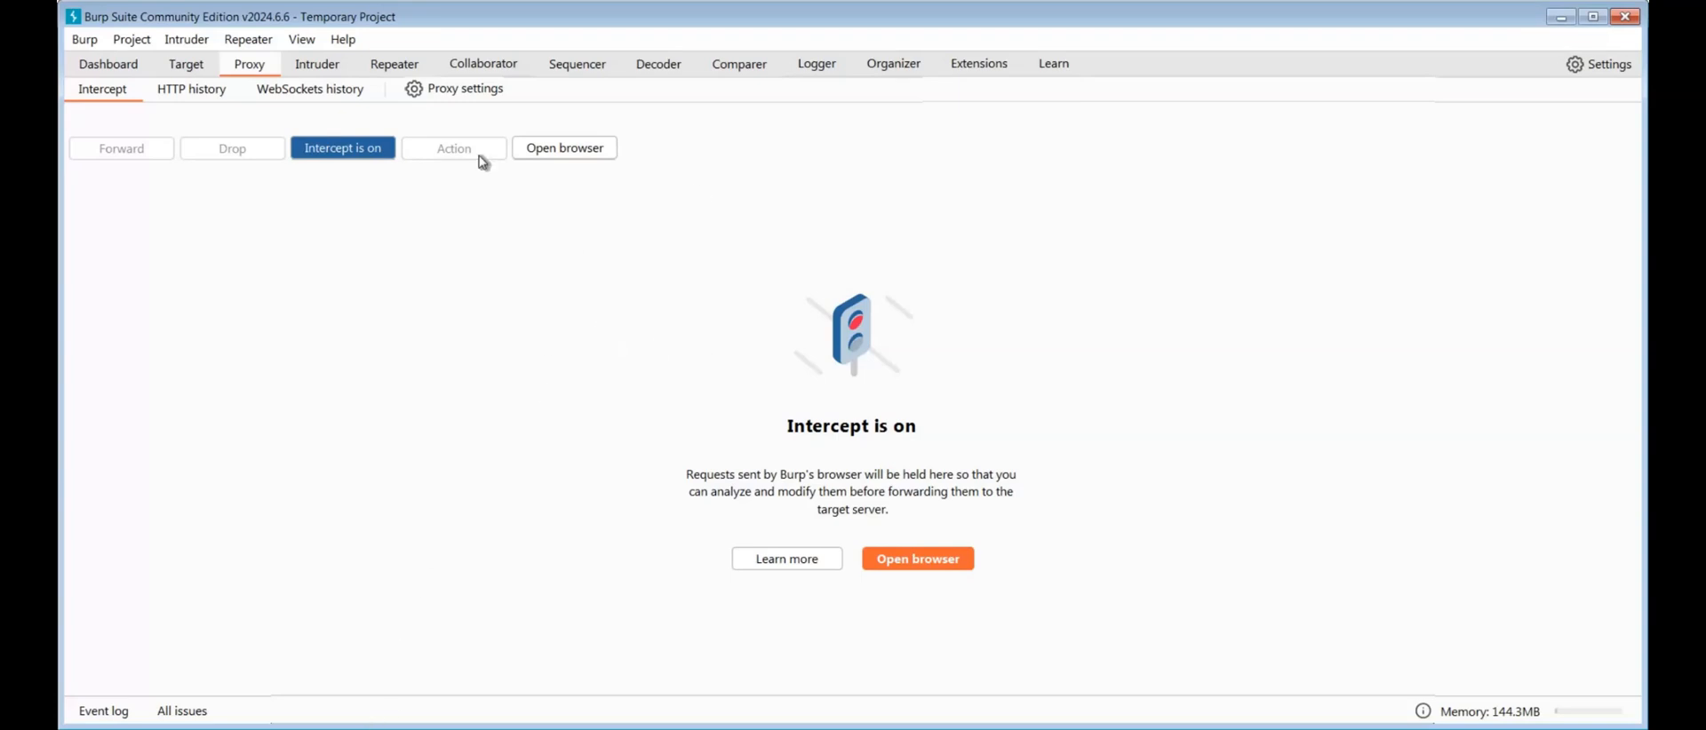
Switch to Firefox, search its settings for "proxy" and open the network connection settings
left_click(355, 725)
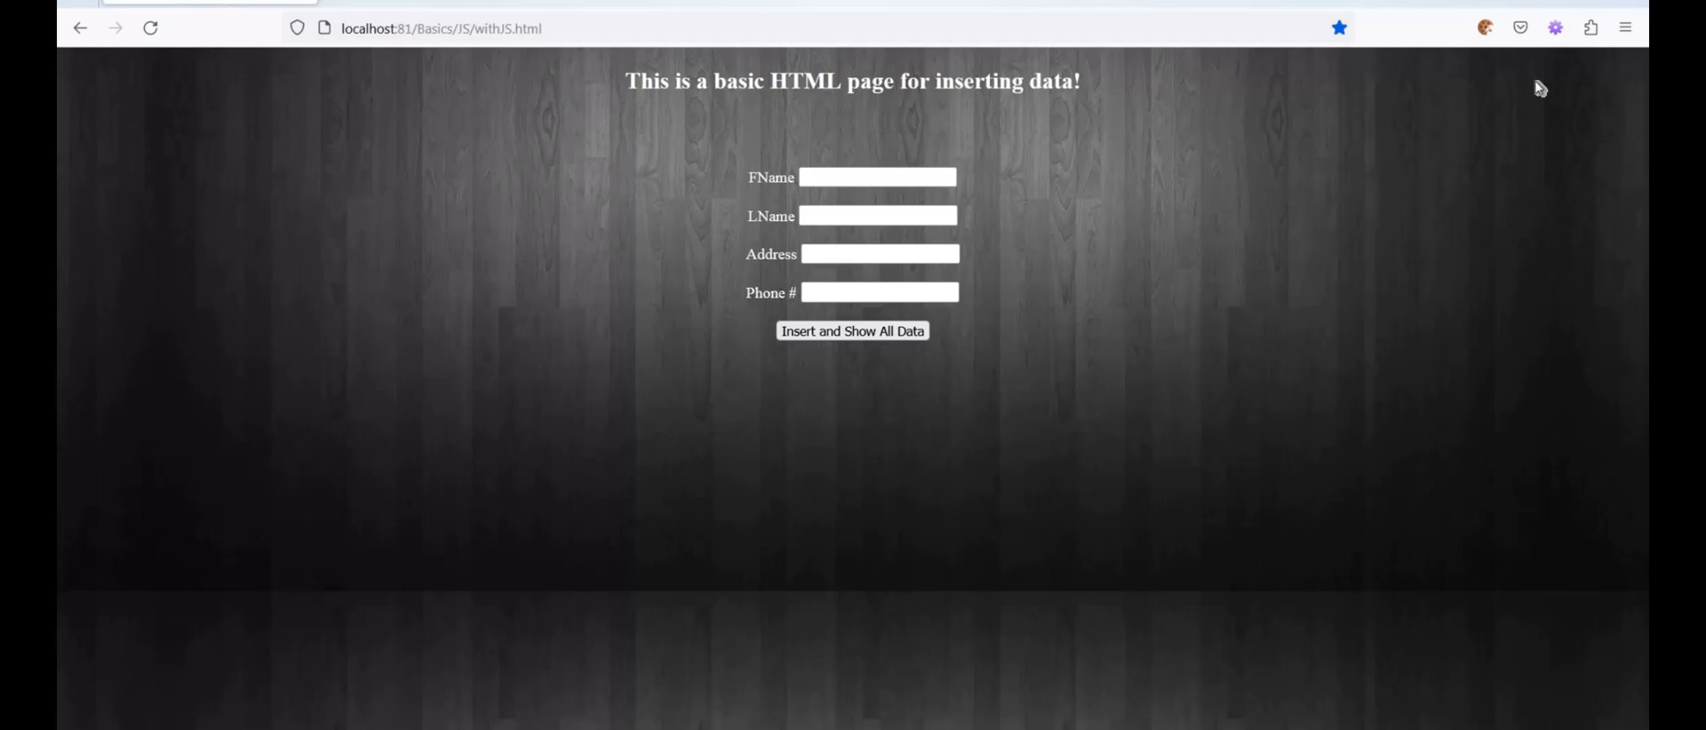
left_click(1630, 30)
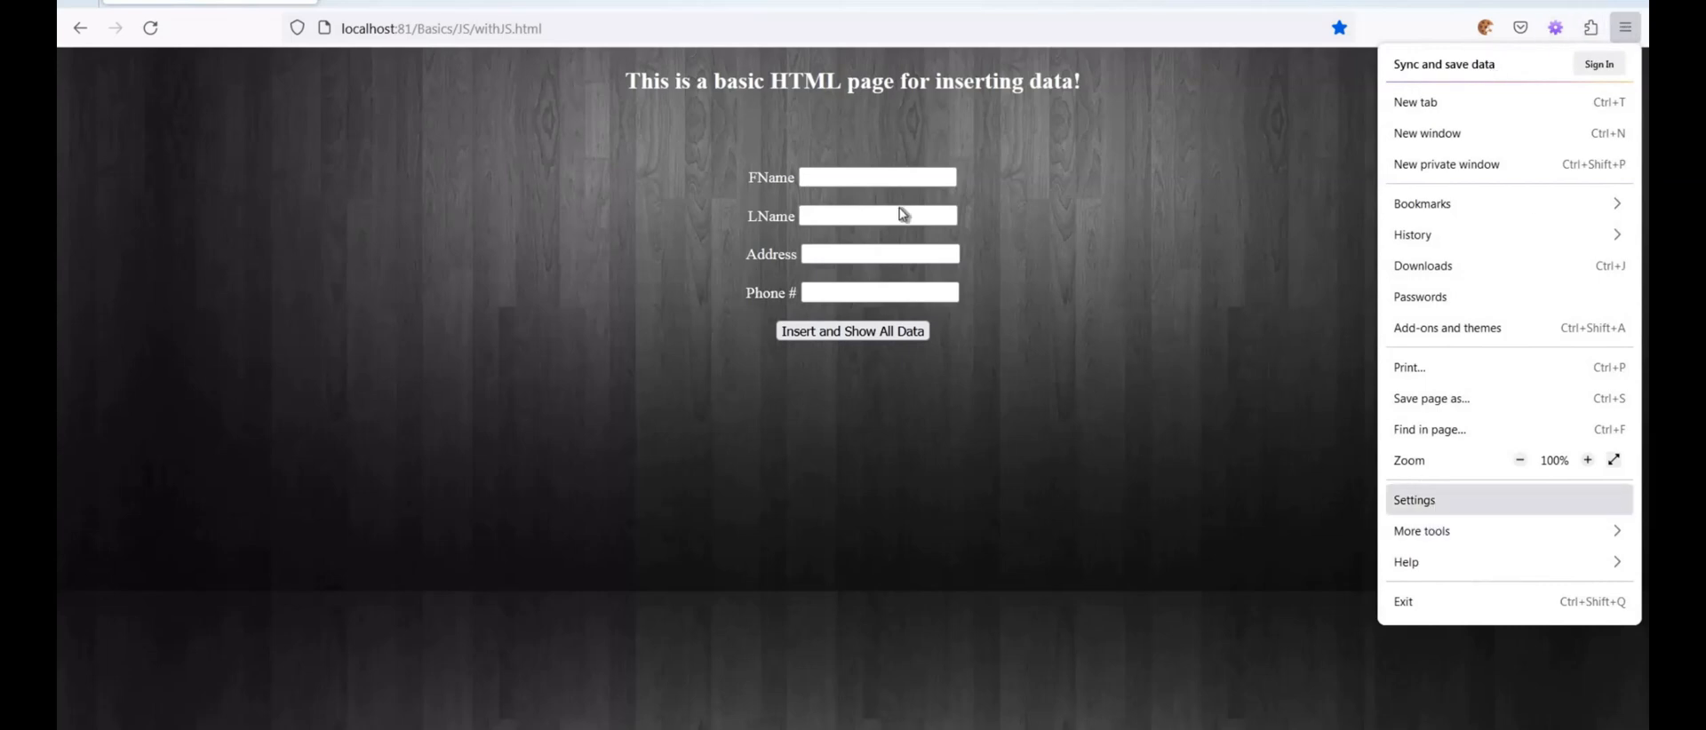
left_click(1433, 503)
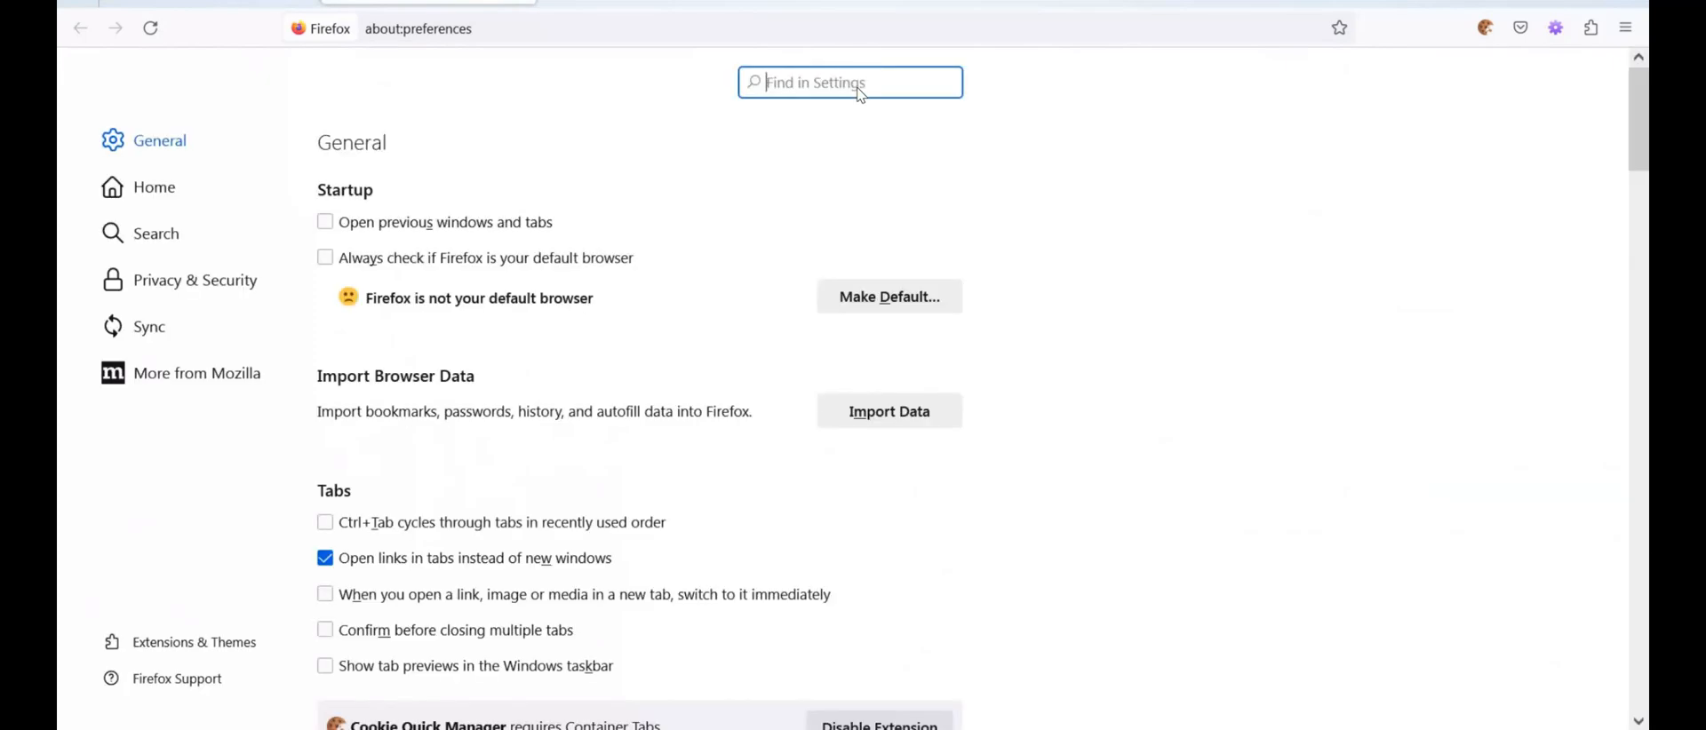
type("proxy")
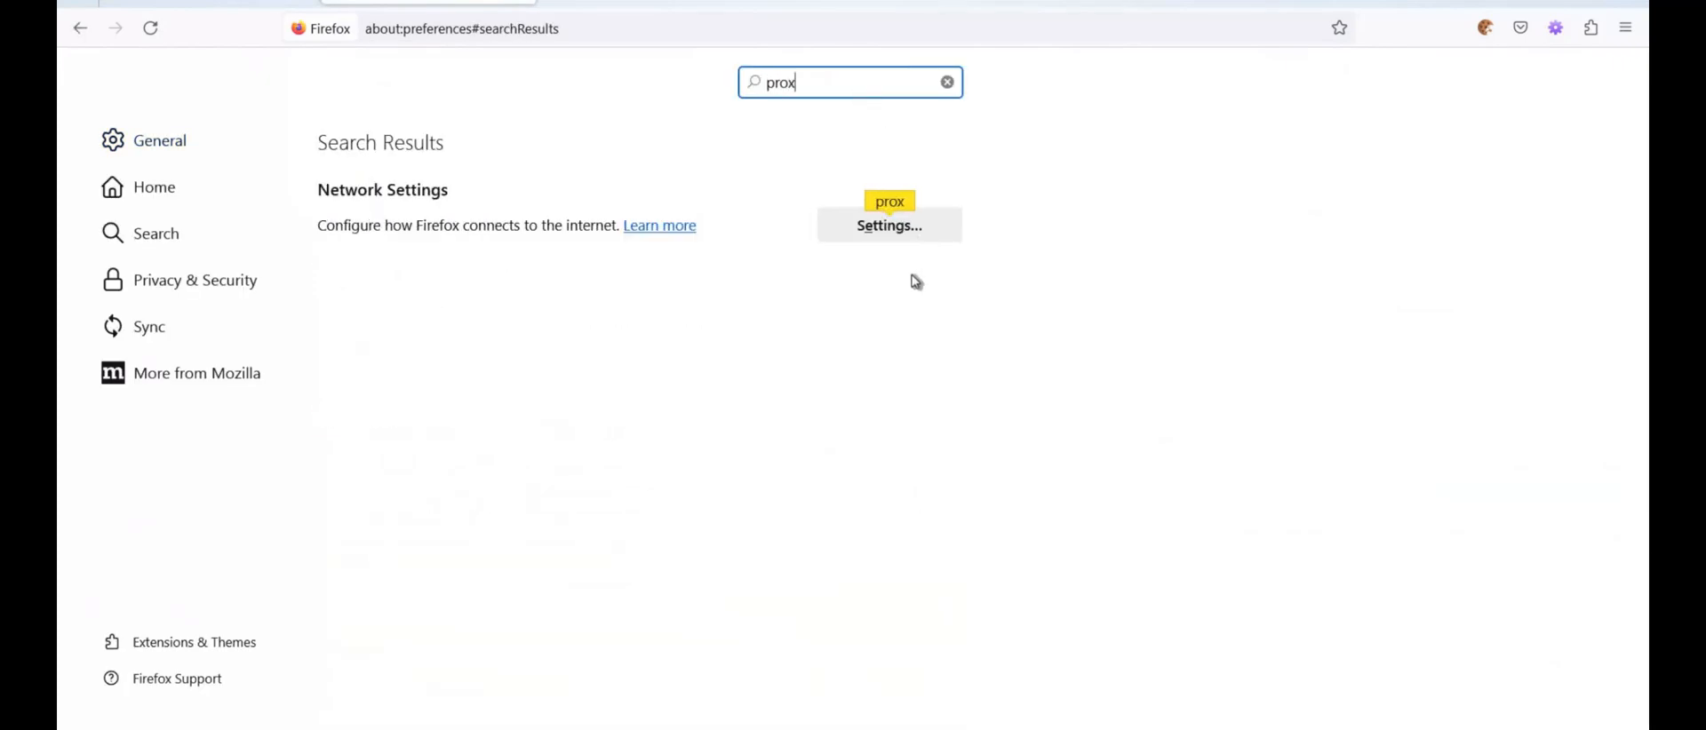
left_click(889, 235)
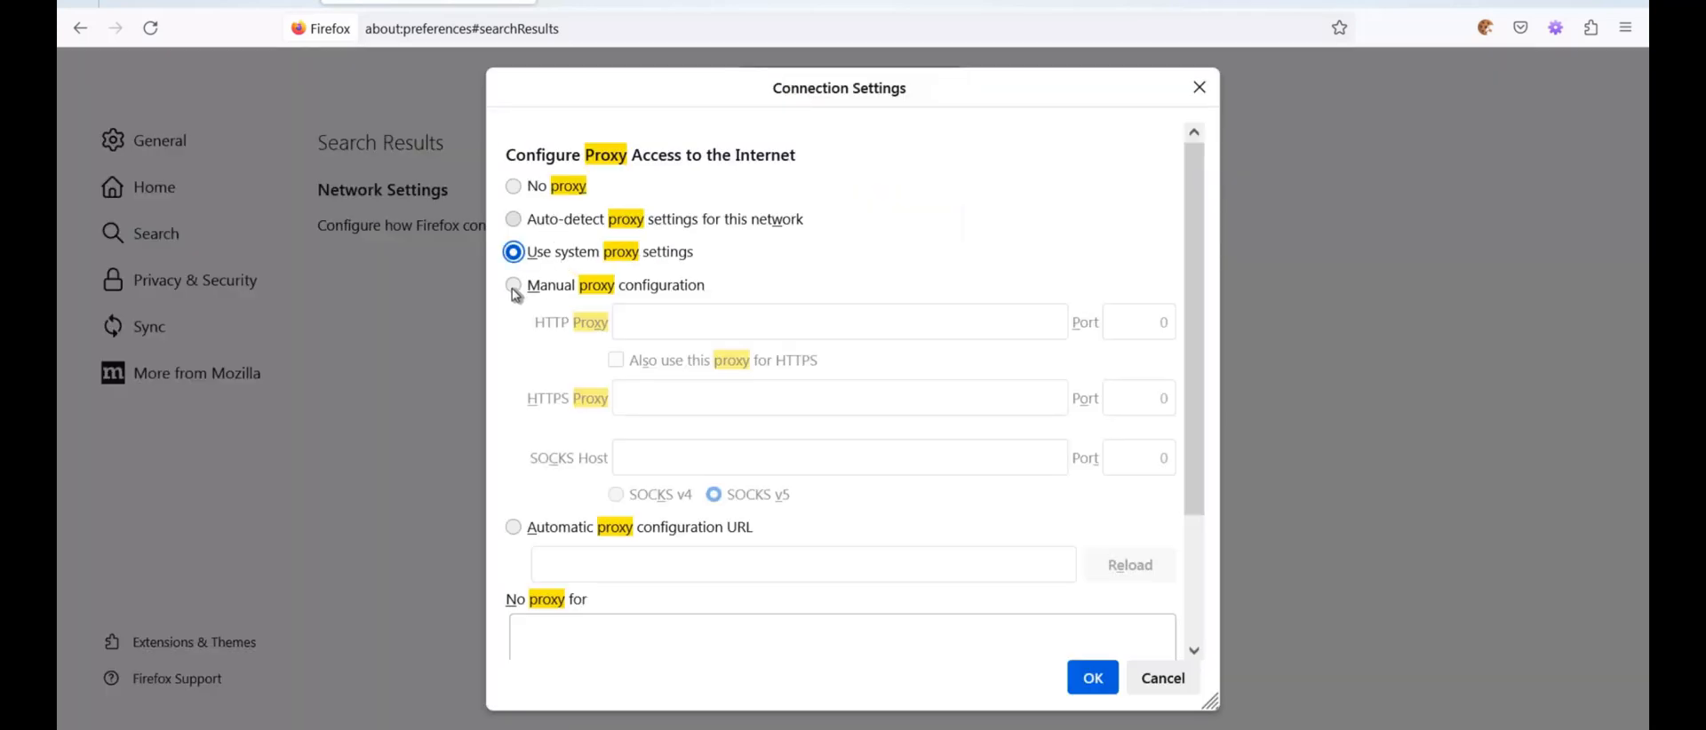
Configure a manual HTTP proxy with host 127.0.0.1 and port 8086, and use the same proxy for HTTPS
left_click(515, 286)
left_click(681, 323)
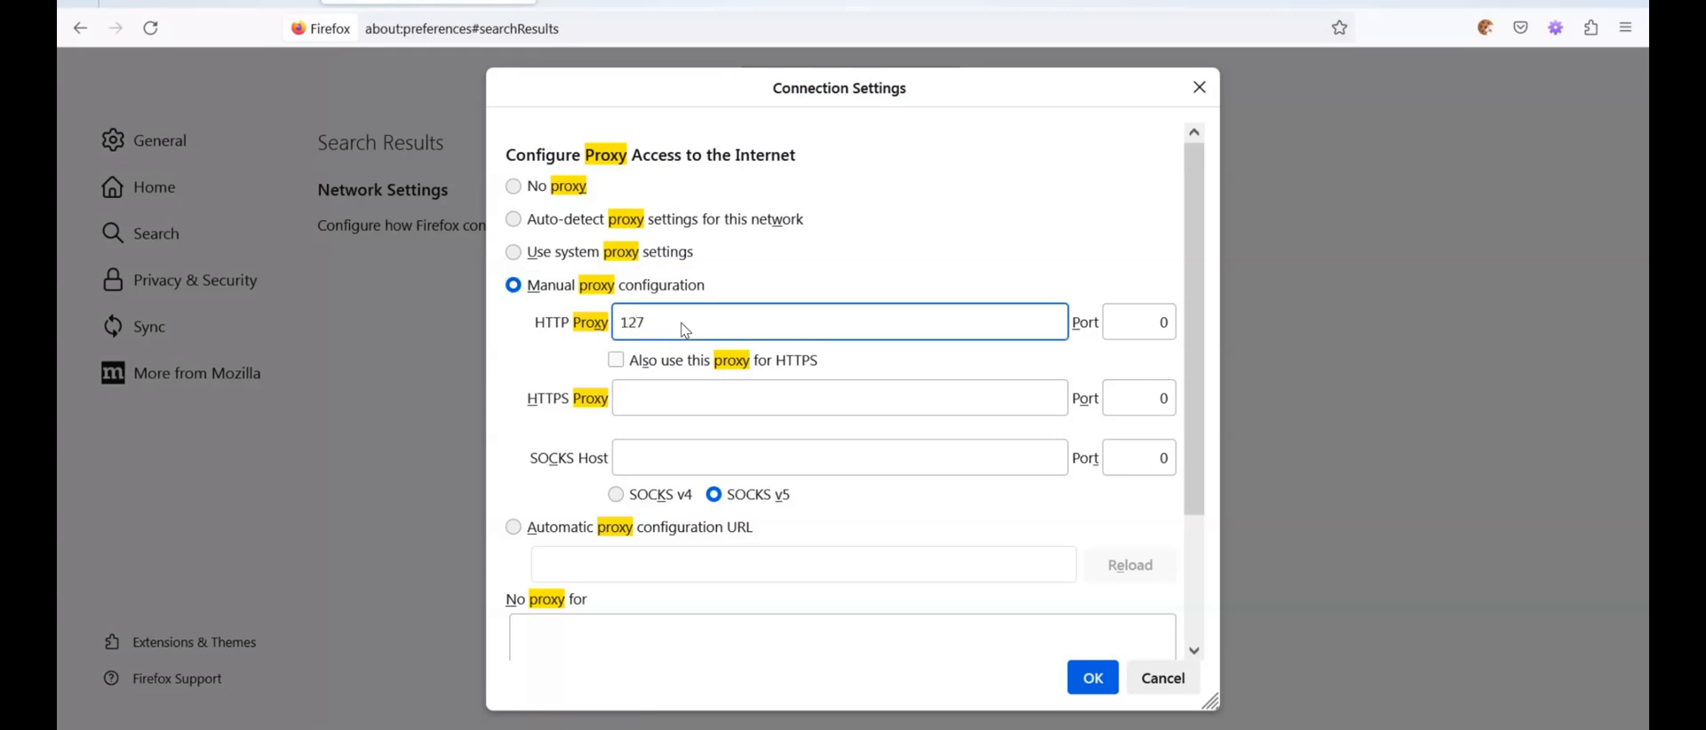
type("127.0.0.1")
key("Tab")
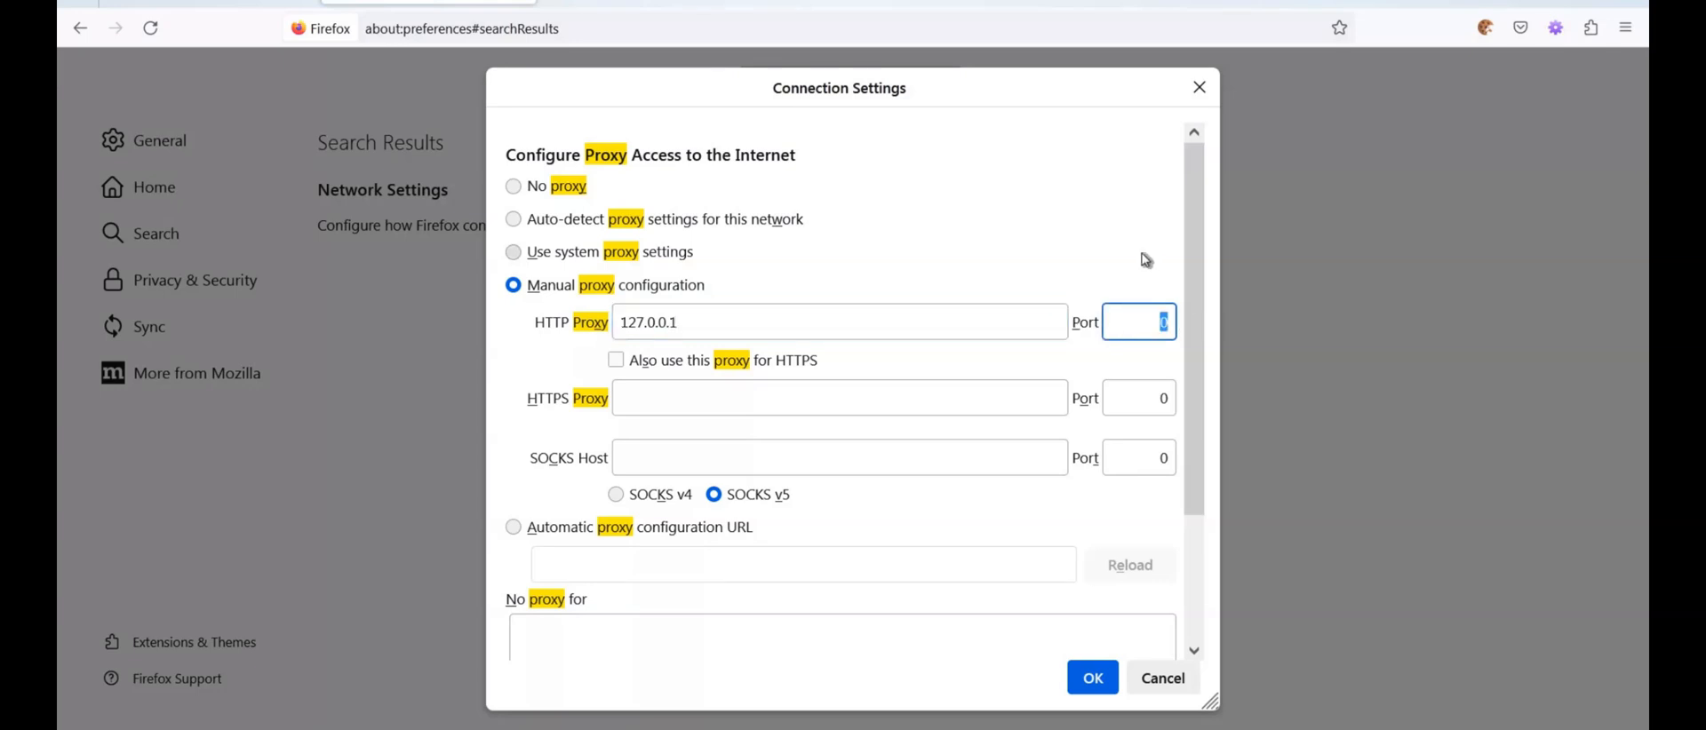
type("8086")
left_click(617, 361)
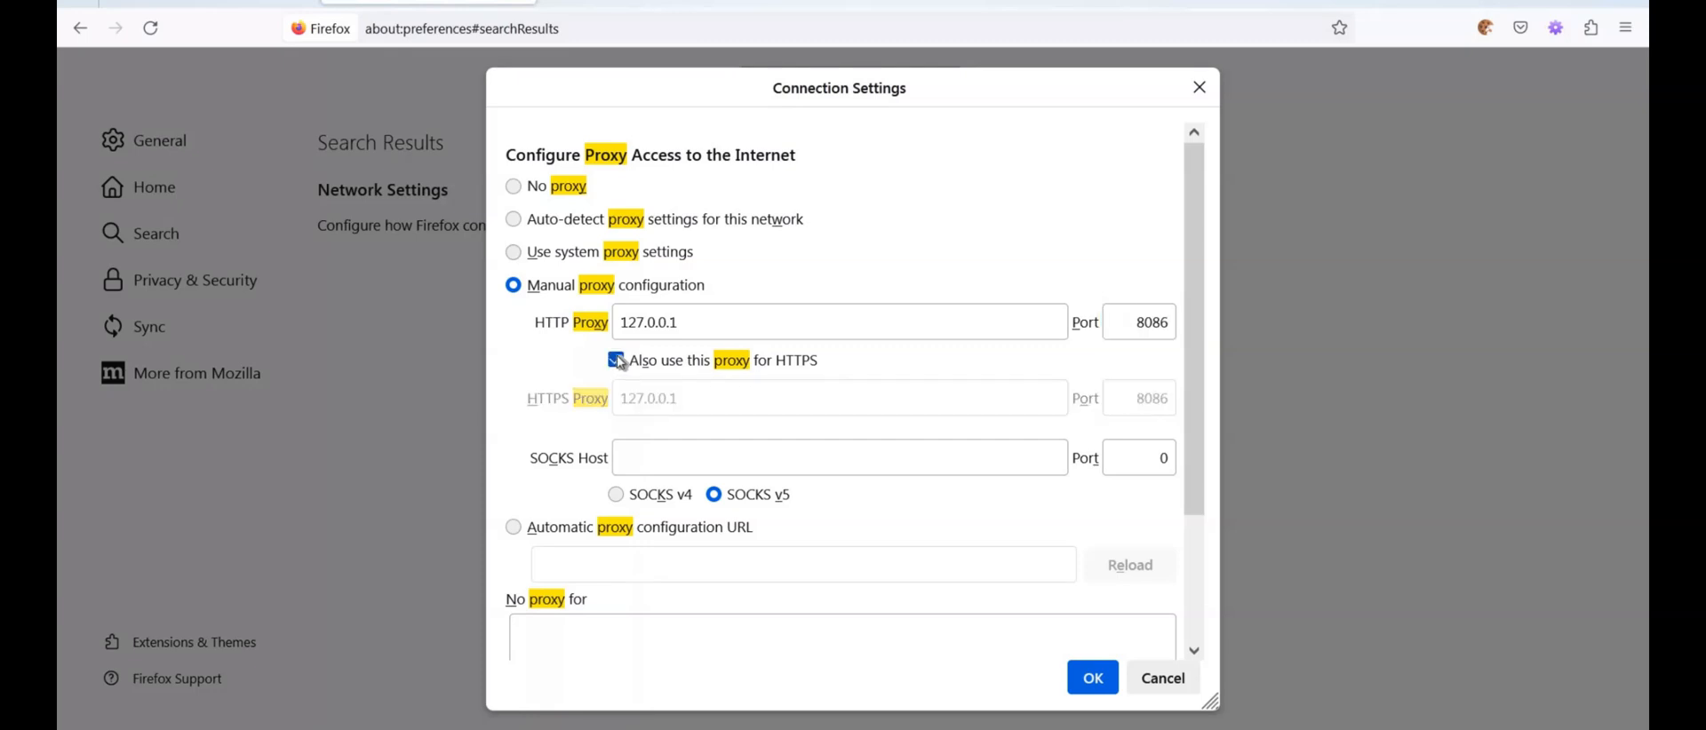
left_click(1098, 684)
Set Firefox's internet access to No proxy and save the connection settings
mouse_move(1194, 236)
left_mouse_down()
mouse_move(1194, 290)
mouse_move(1194, 236)
left_mouse_up()
left_click(515, 186)
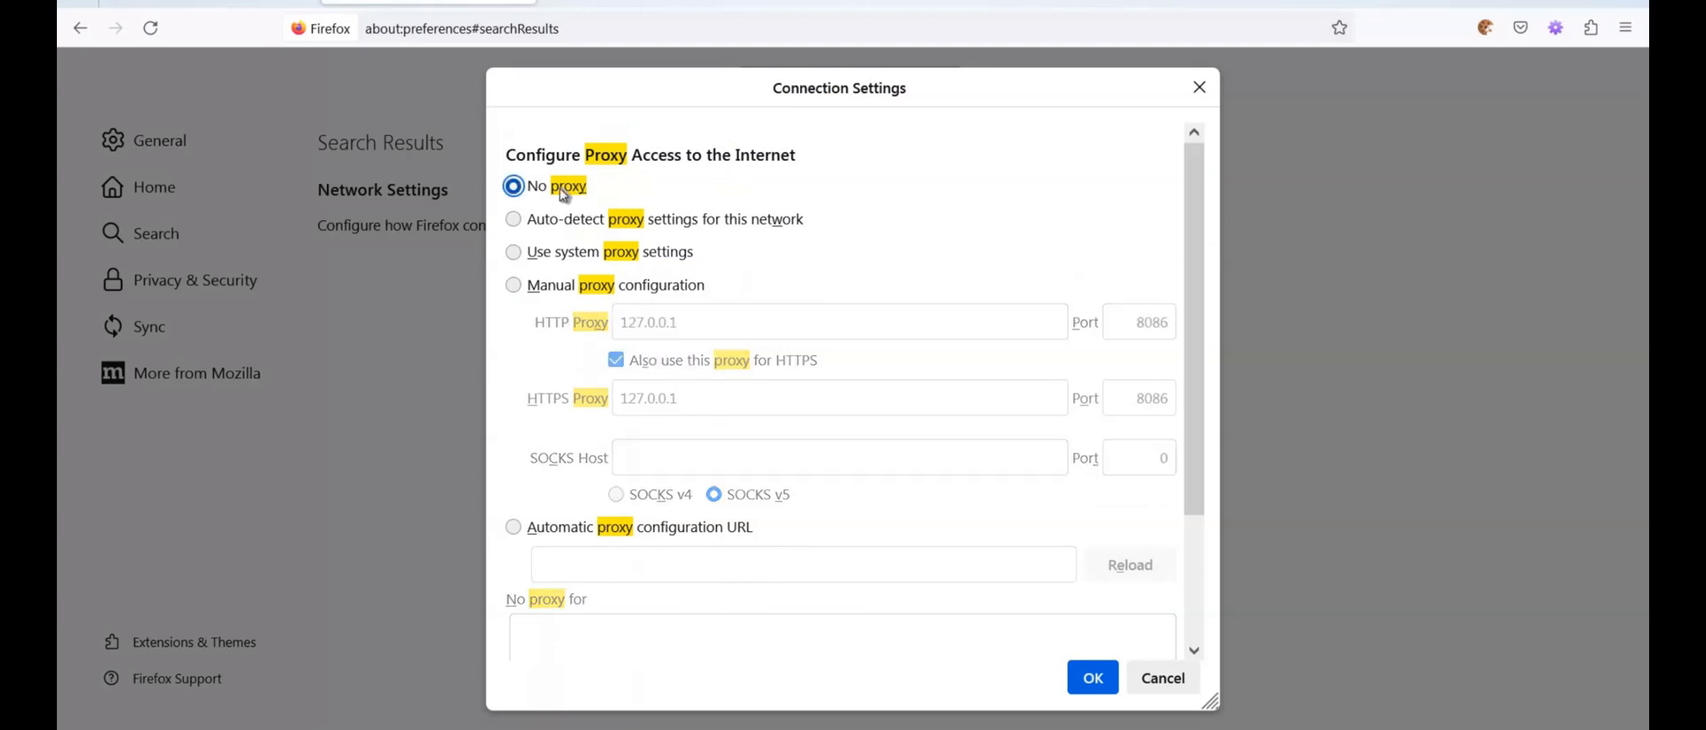
left_click(1088, 677)
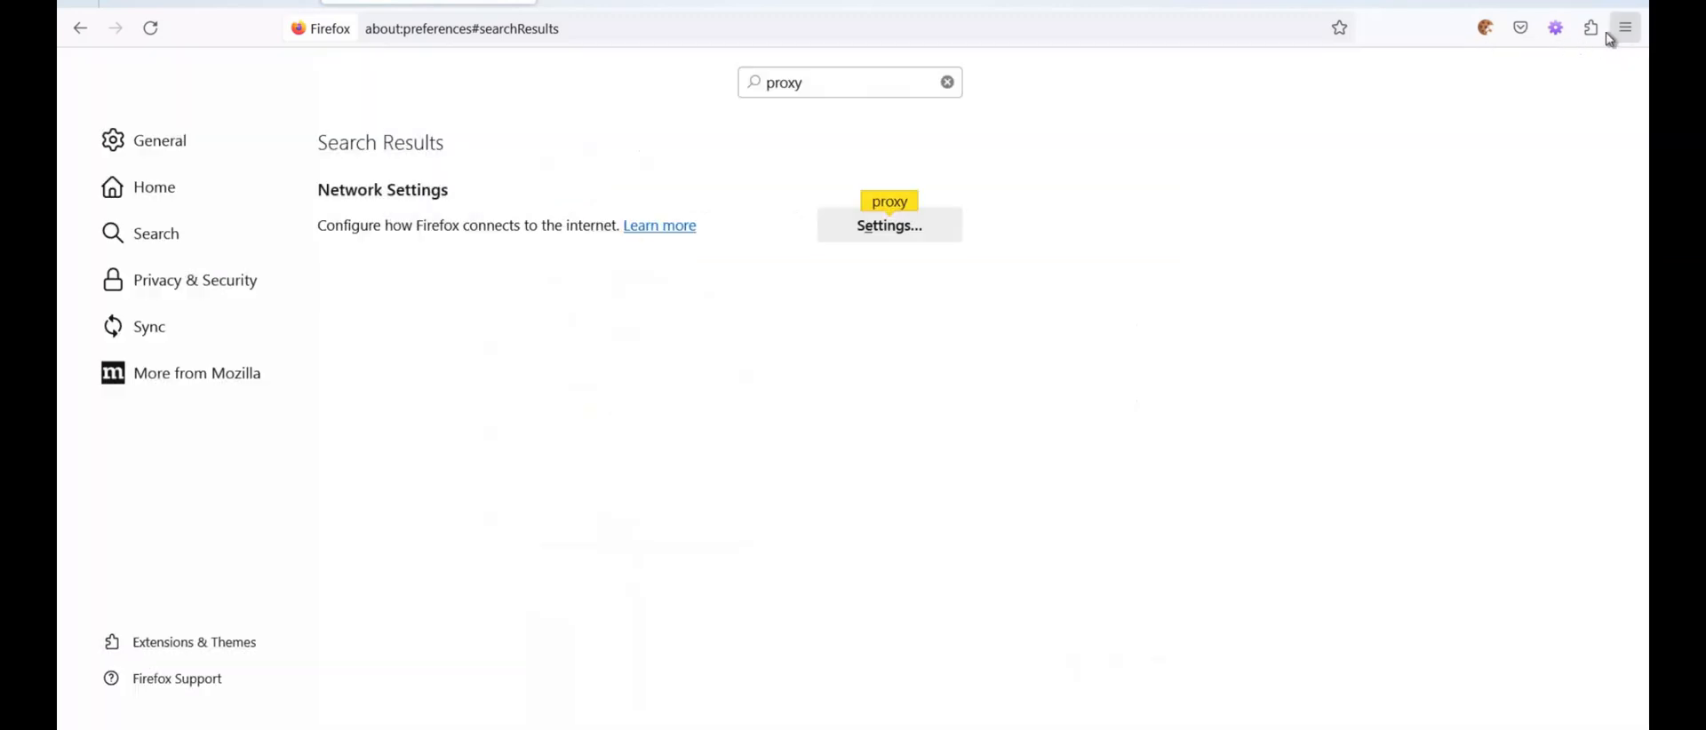
Open Firefox's add-ons manager and search for "foxy proxy" add-ons
left_click(1629, 34)
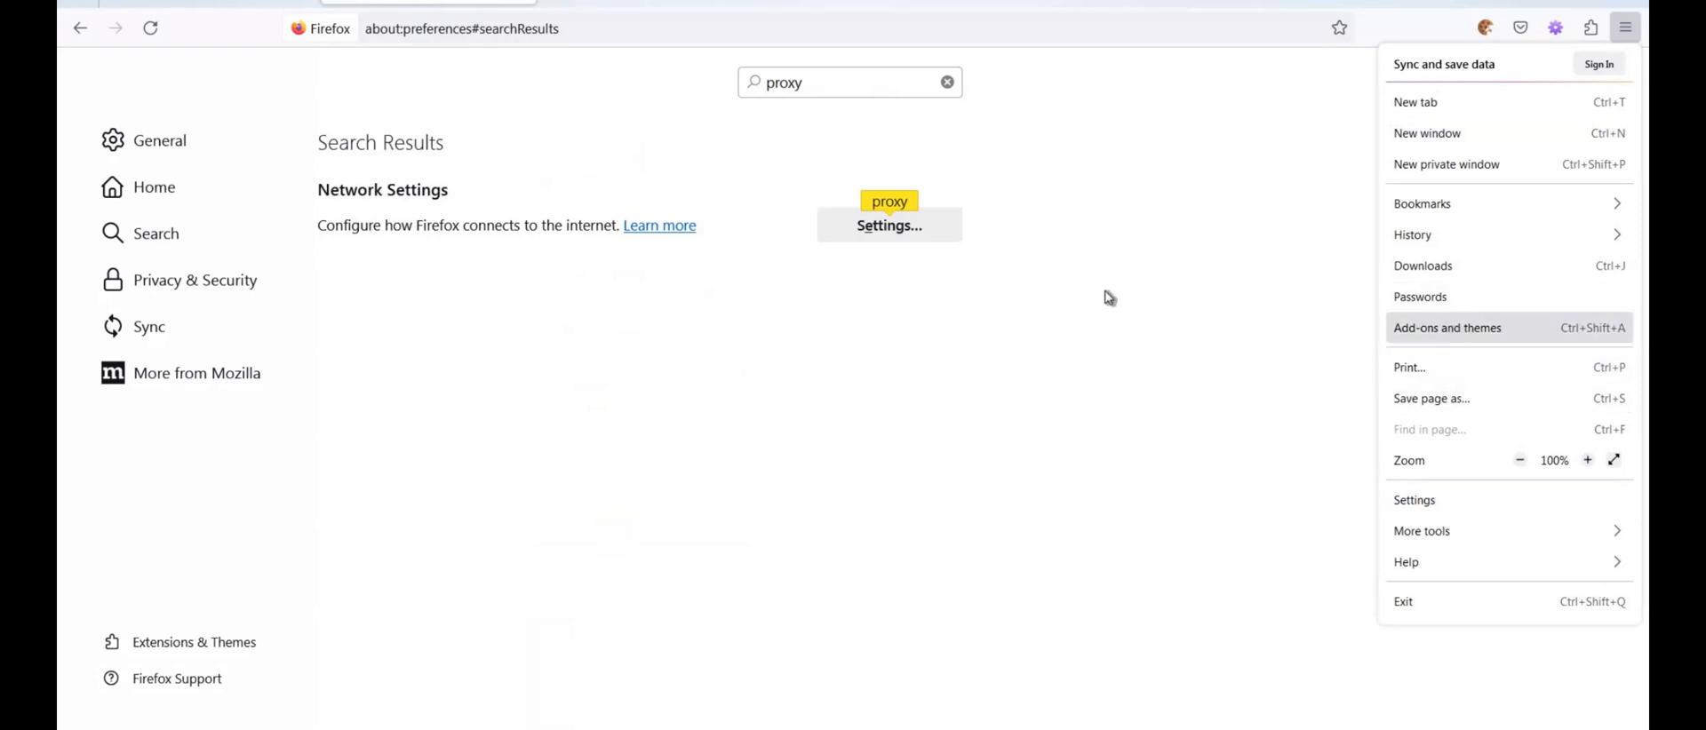
key("ctrl+shift+a")
left_click(739, 89)
type("fo")
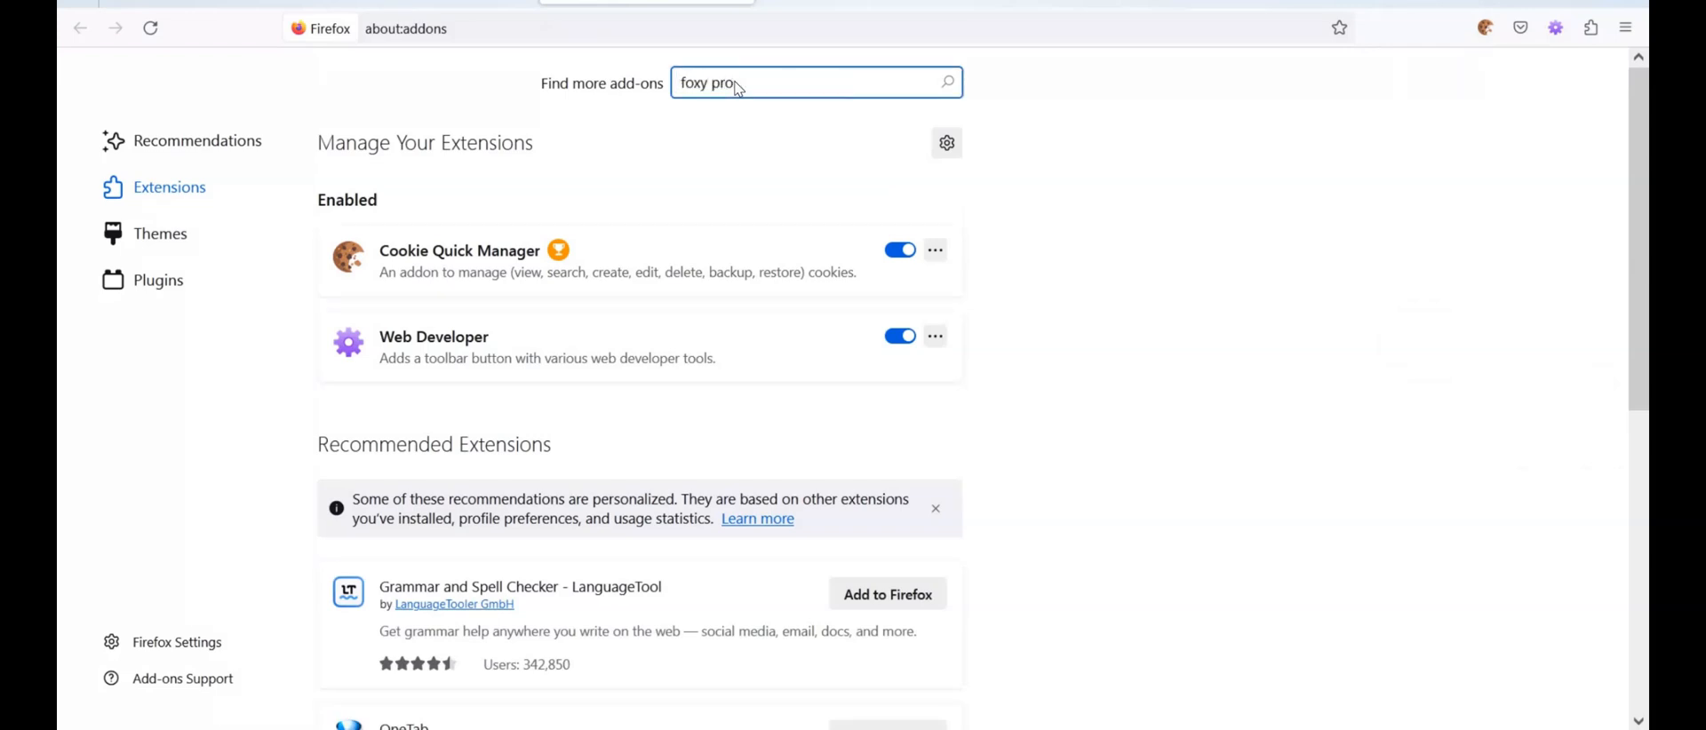
type("xy proxy")
key("Return")
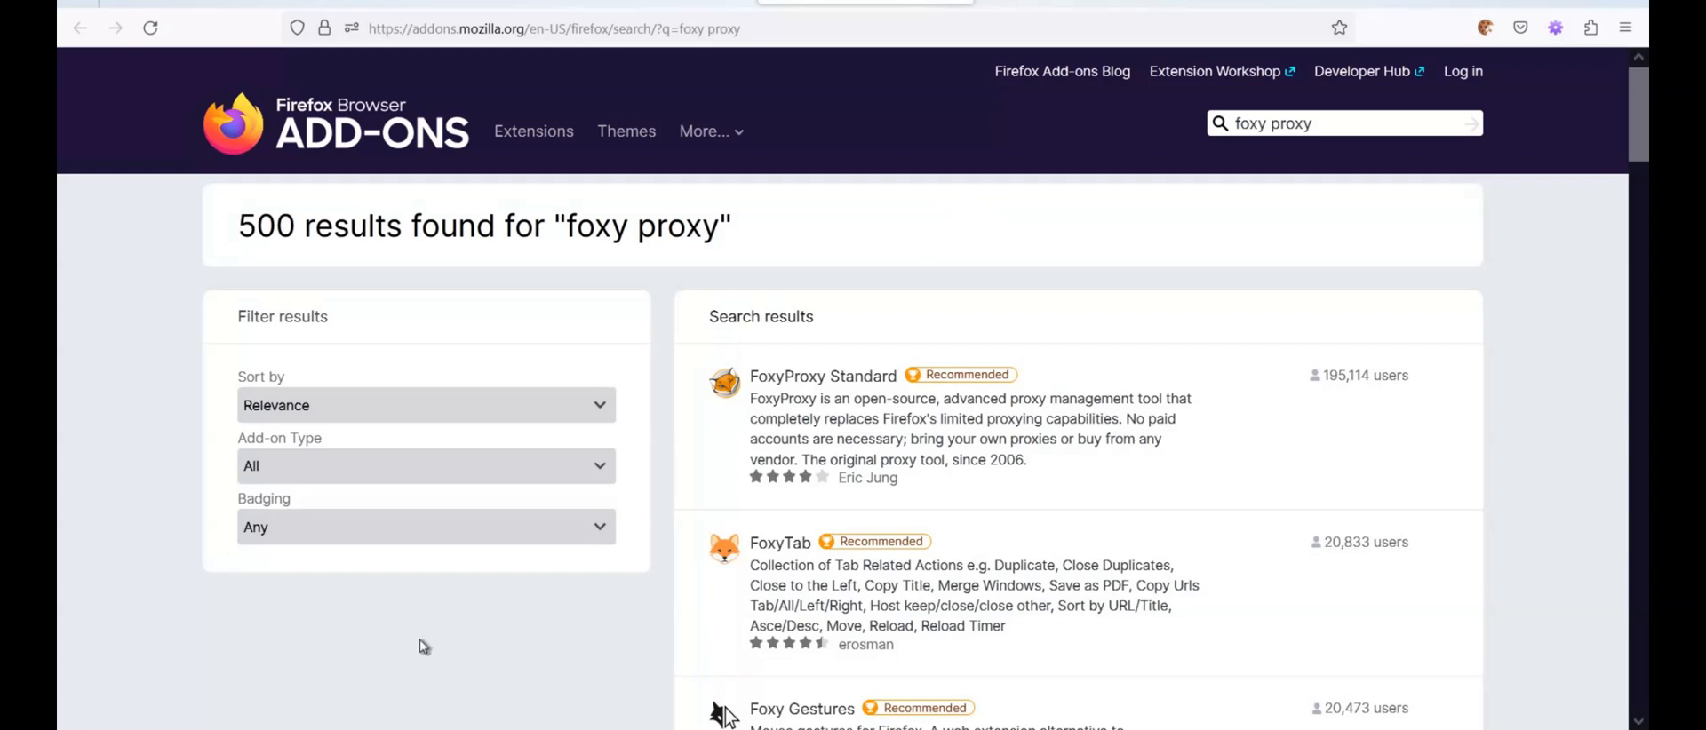
Add the FoxyProxy Standard extension to Firefox, accept its permissions and acknowledge the installation notice
left_click(836, 382)
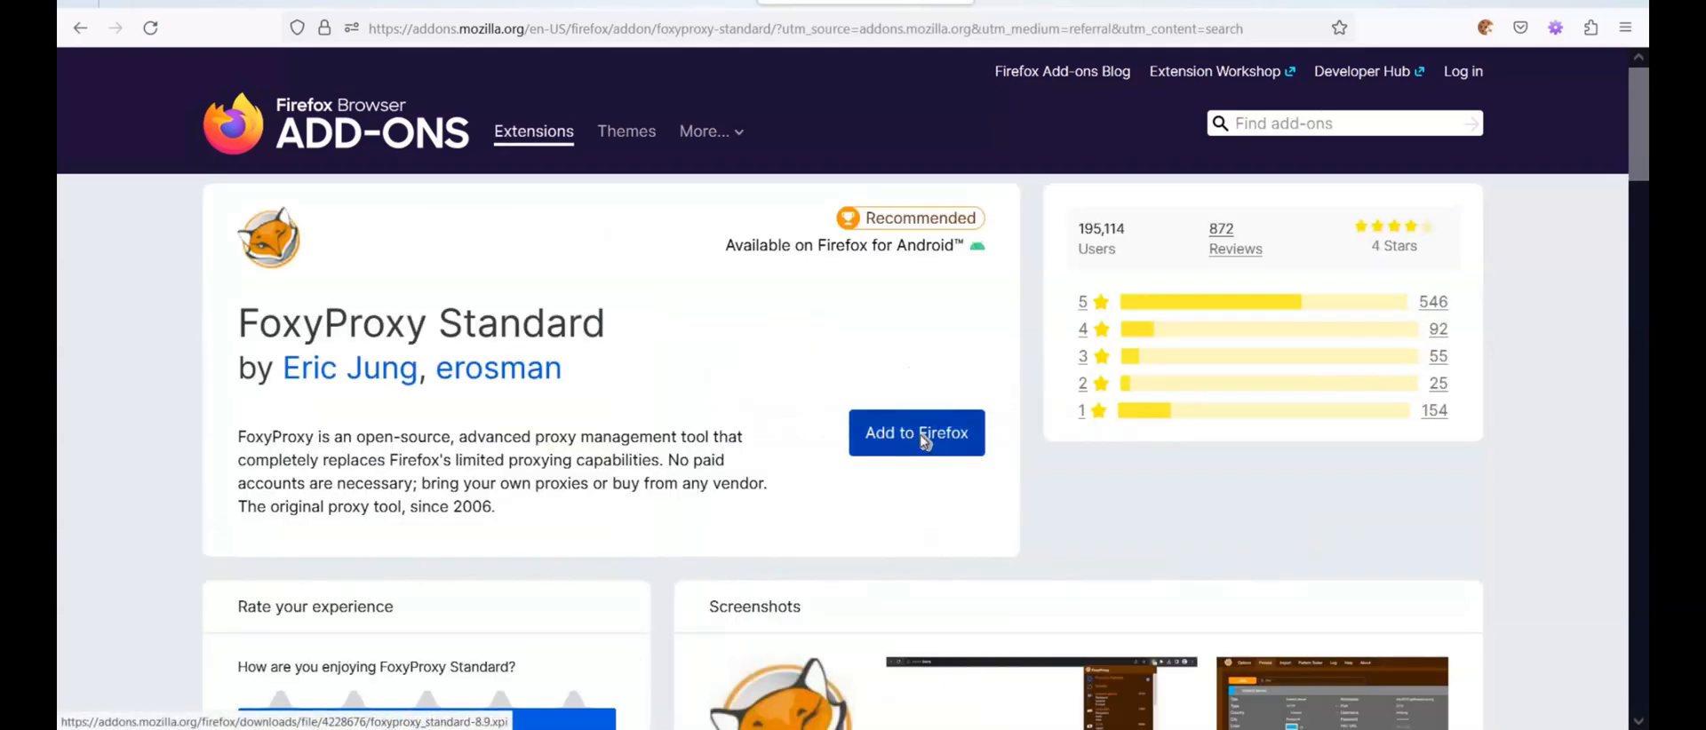
left_click(924, 442)
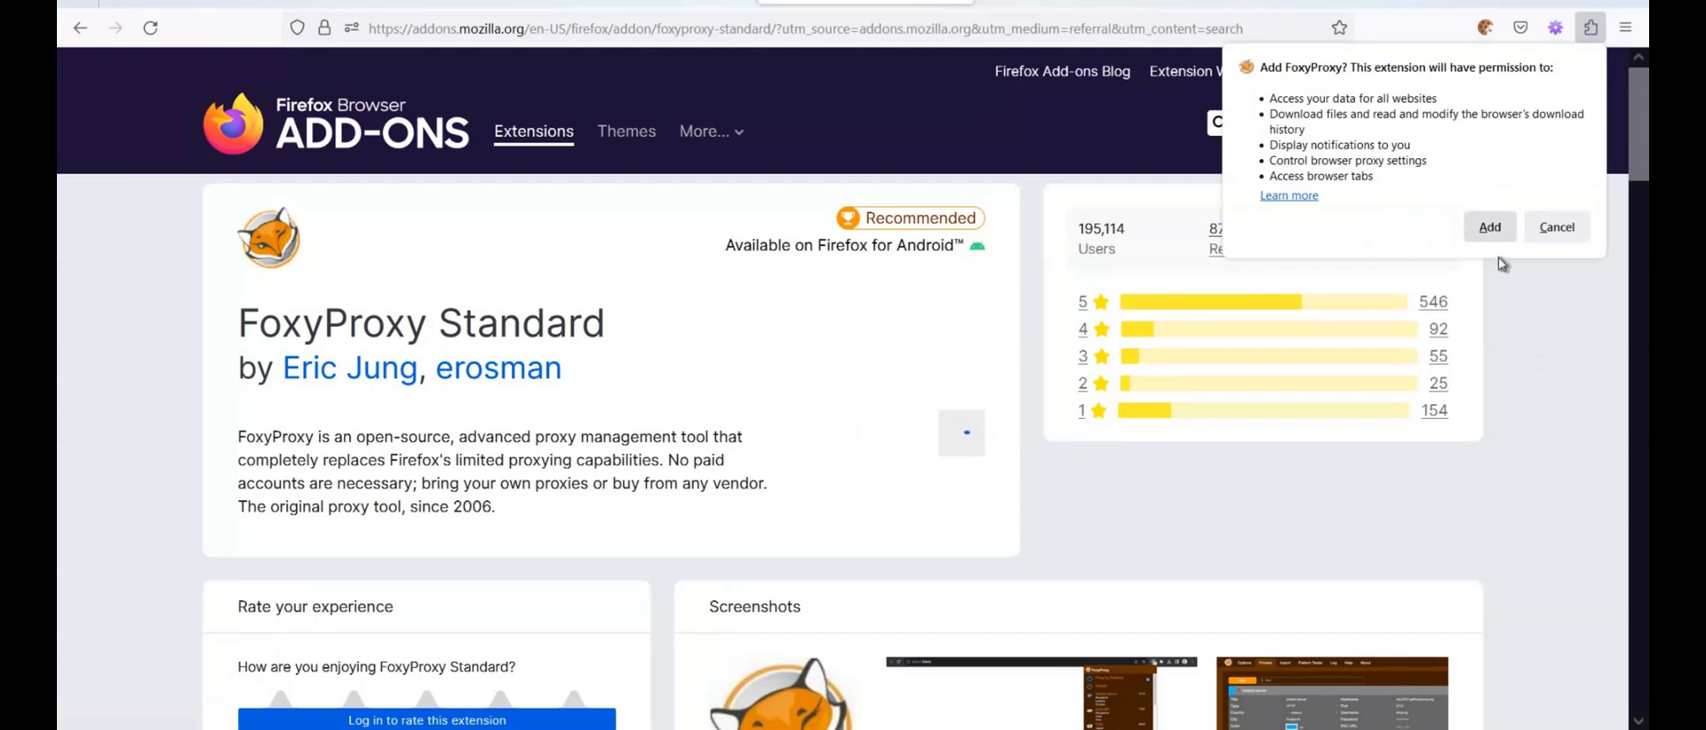
left_click(1489, 226)
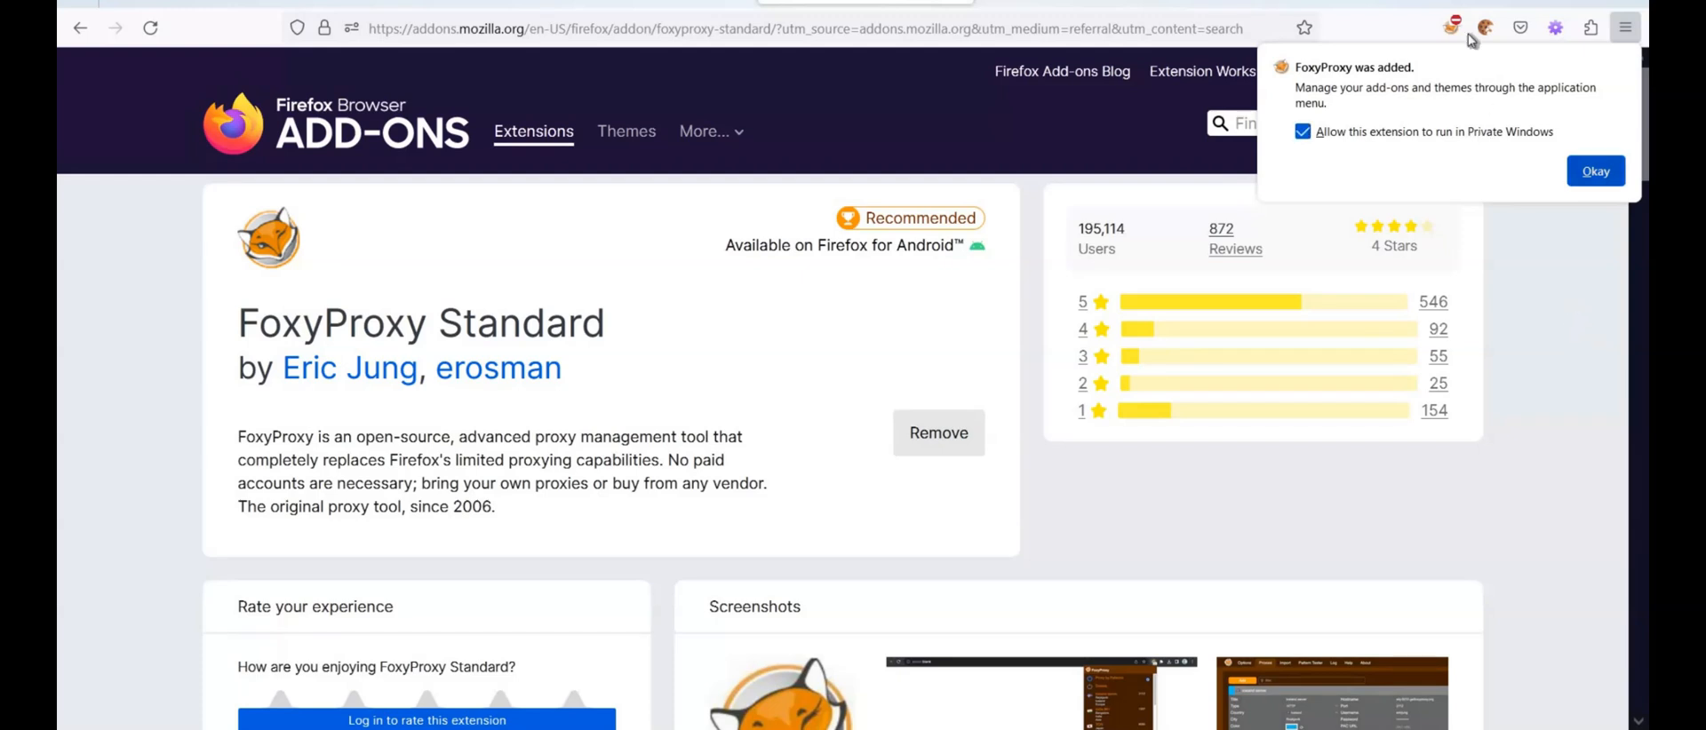
left_click(1599, 174)
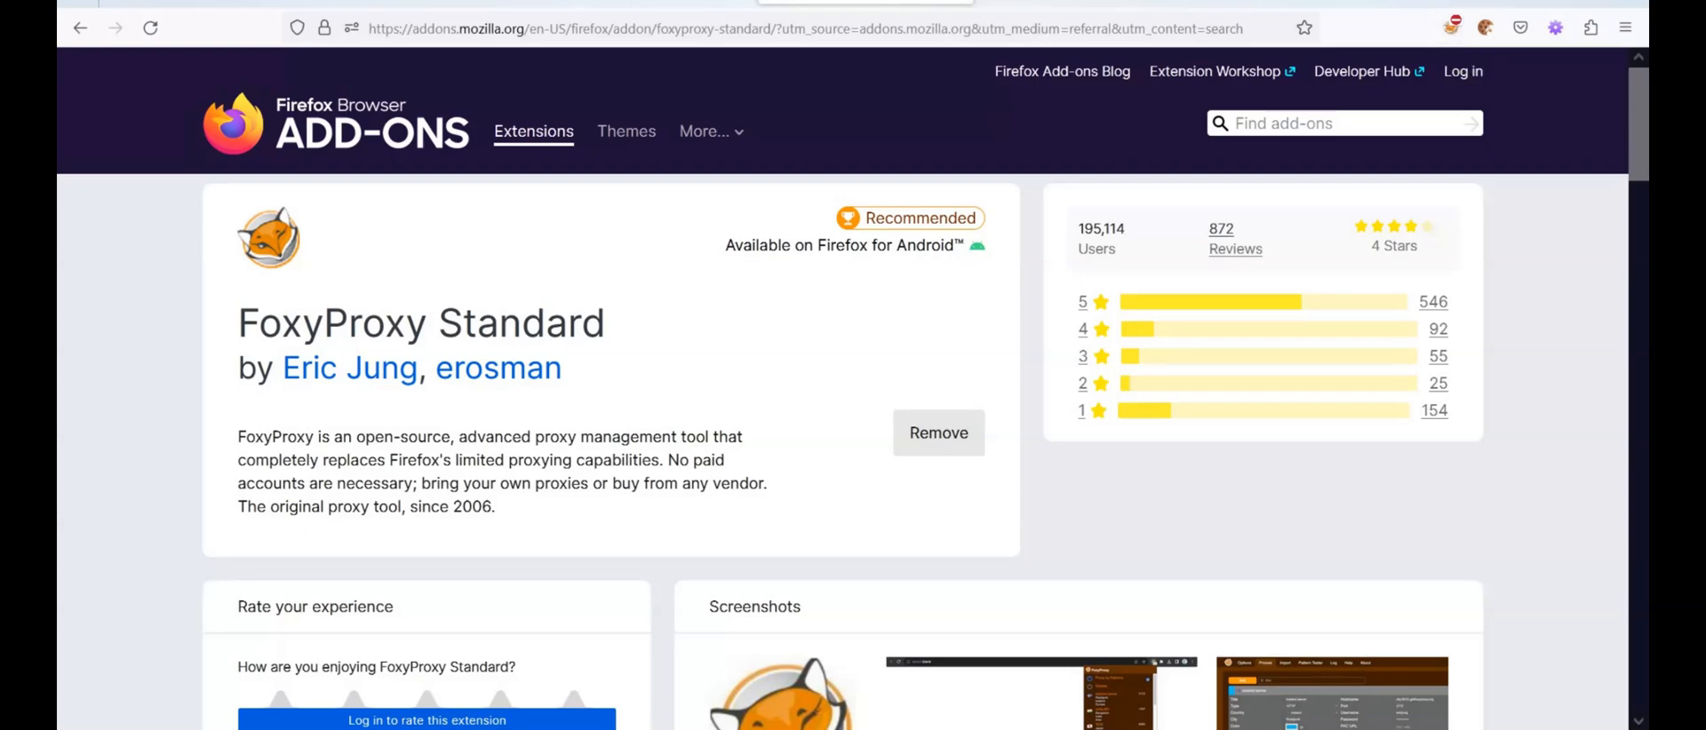
Return to the local HTML form page, open FoxyProxy's options and add a new entry to its proxies
left_click(647, 1)
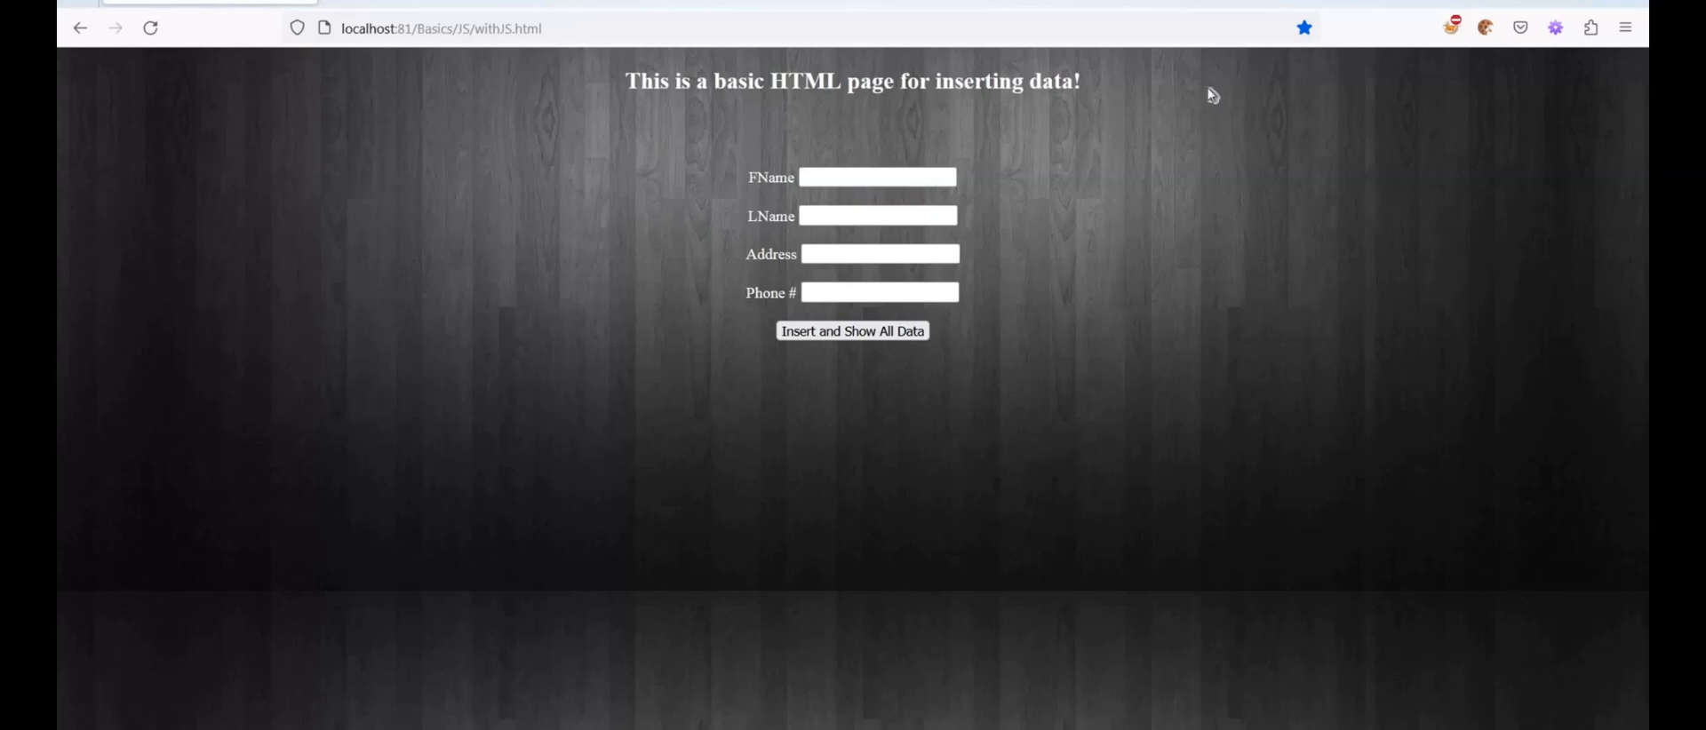
left_click(1454, 35)
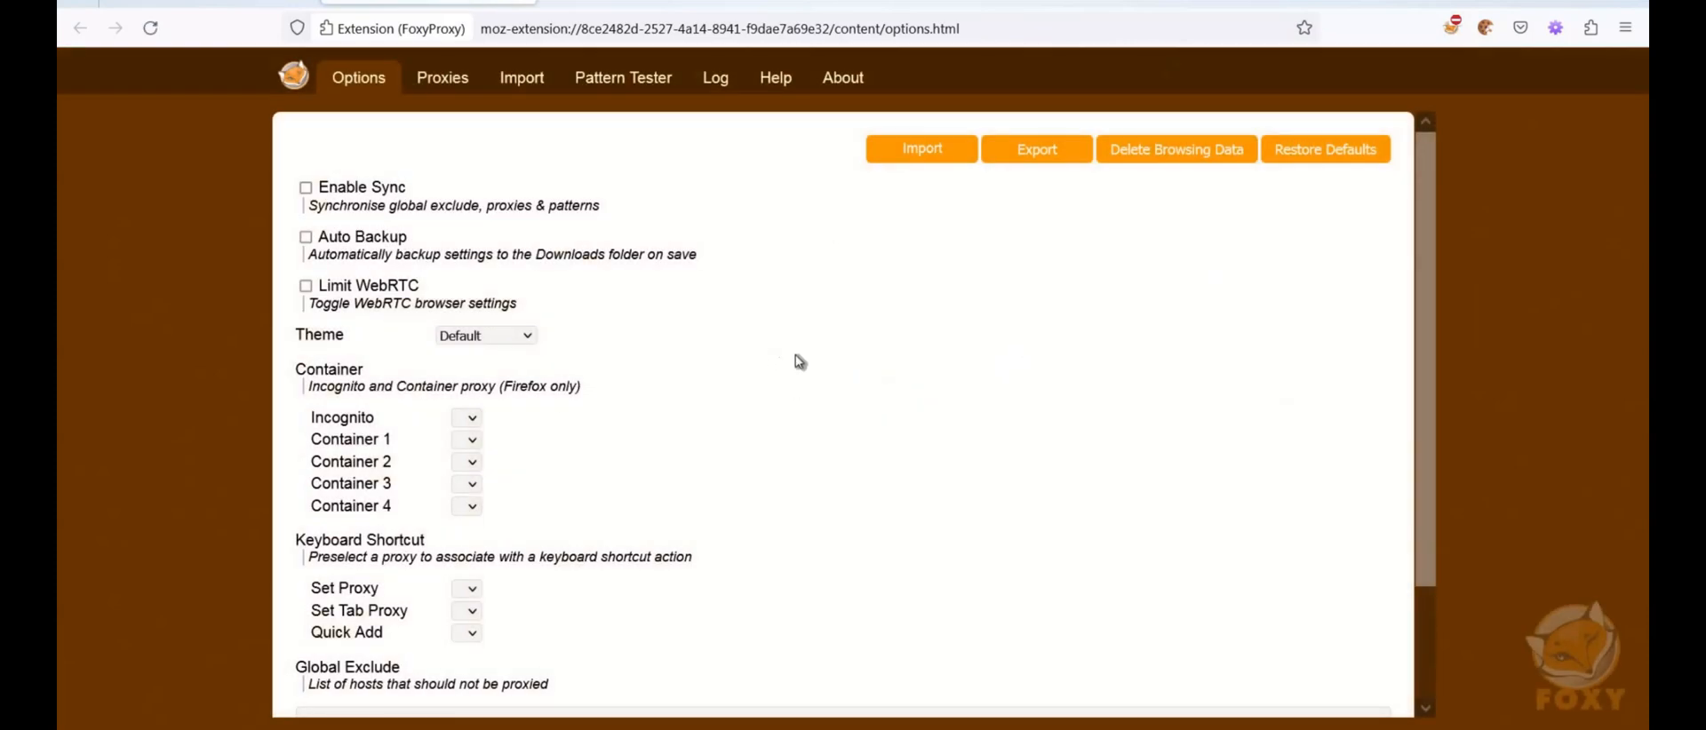
left_click(447, 85)
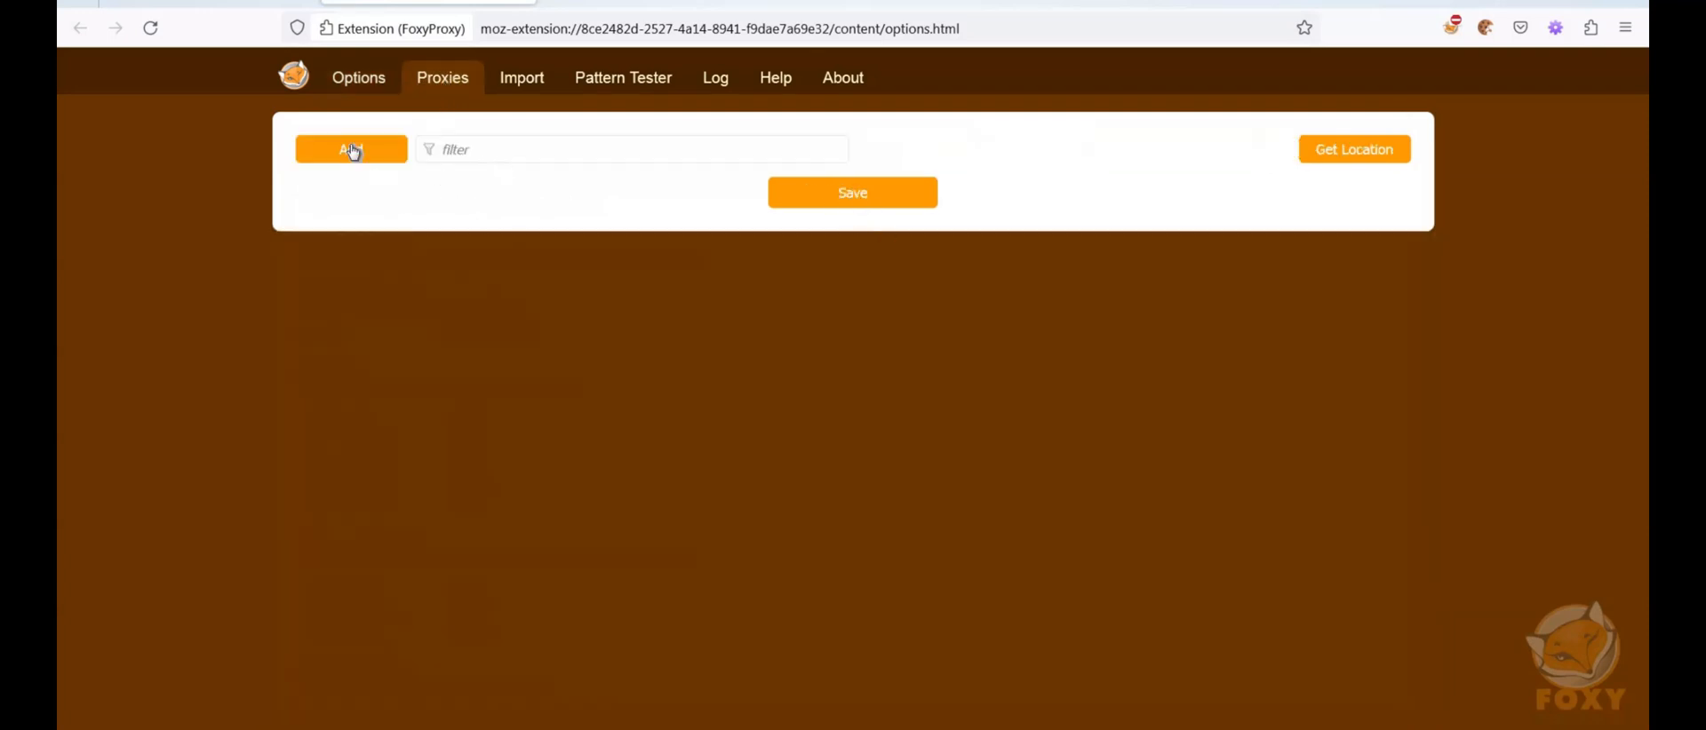
left_click(353, 150)
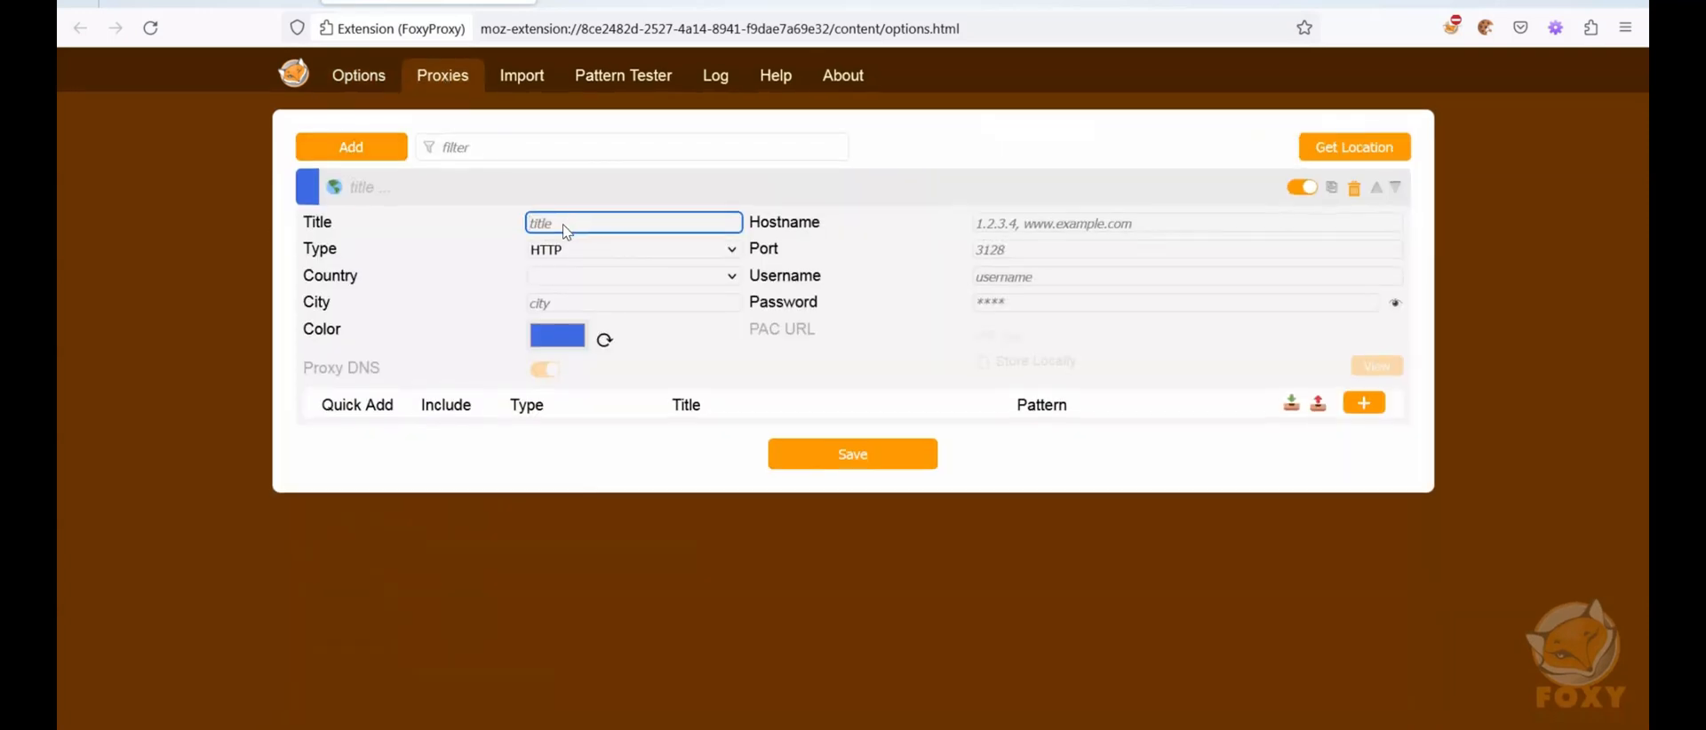
Title the new proxy Burp with hostname 127.0.0.1 and port 8086, save it and close the FoxyProxy options
type("Burp")
left_click(1099, 233)
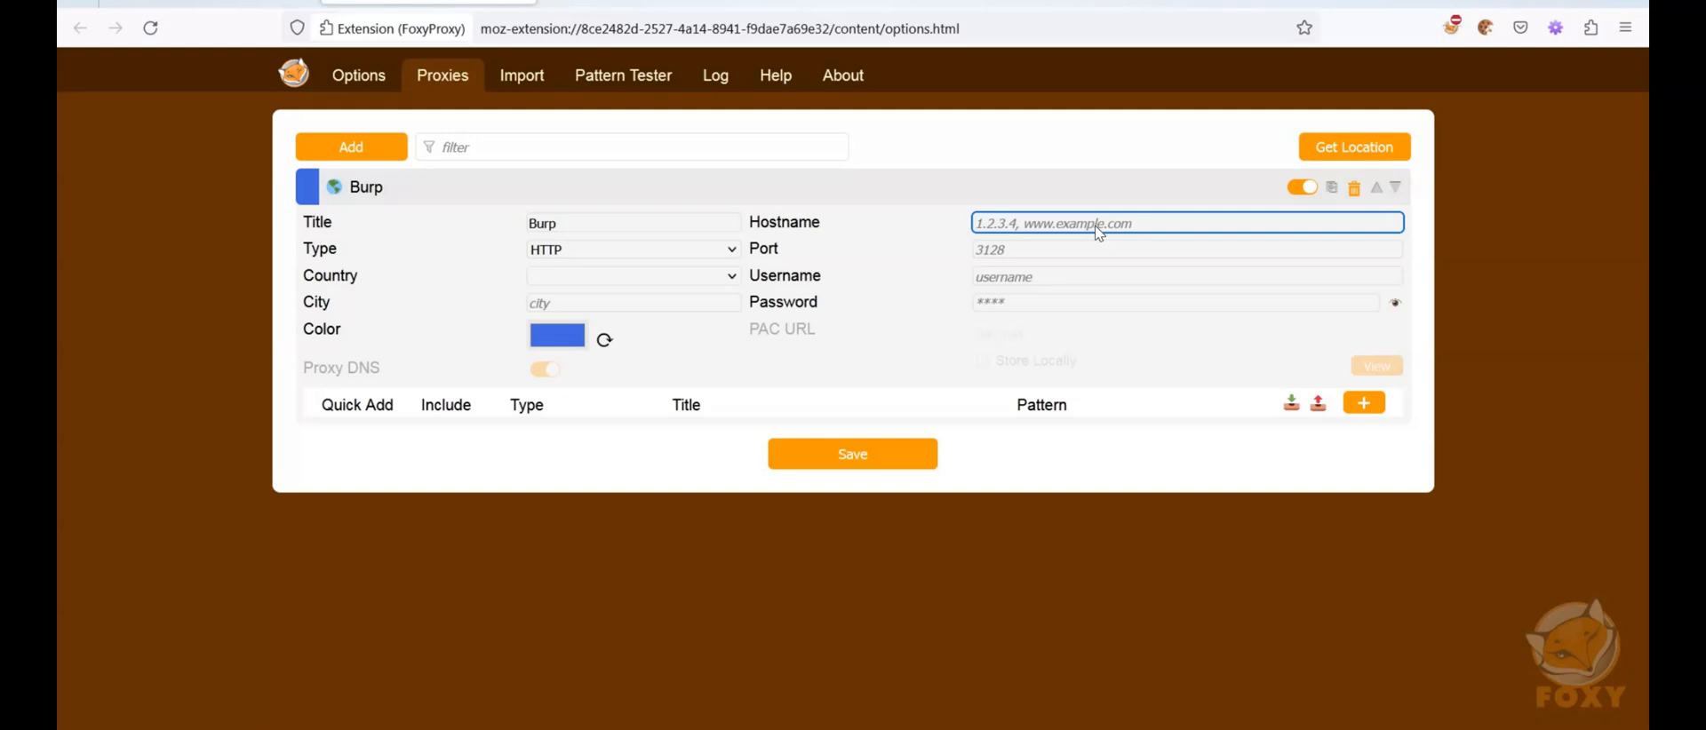
type("127.0.0.1")
left_click(1032, 253)
type("8086")
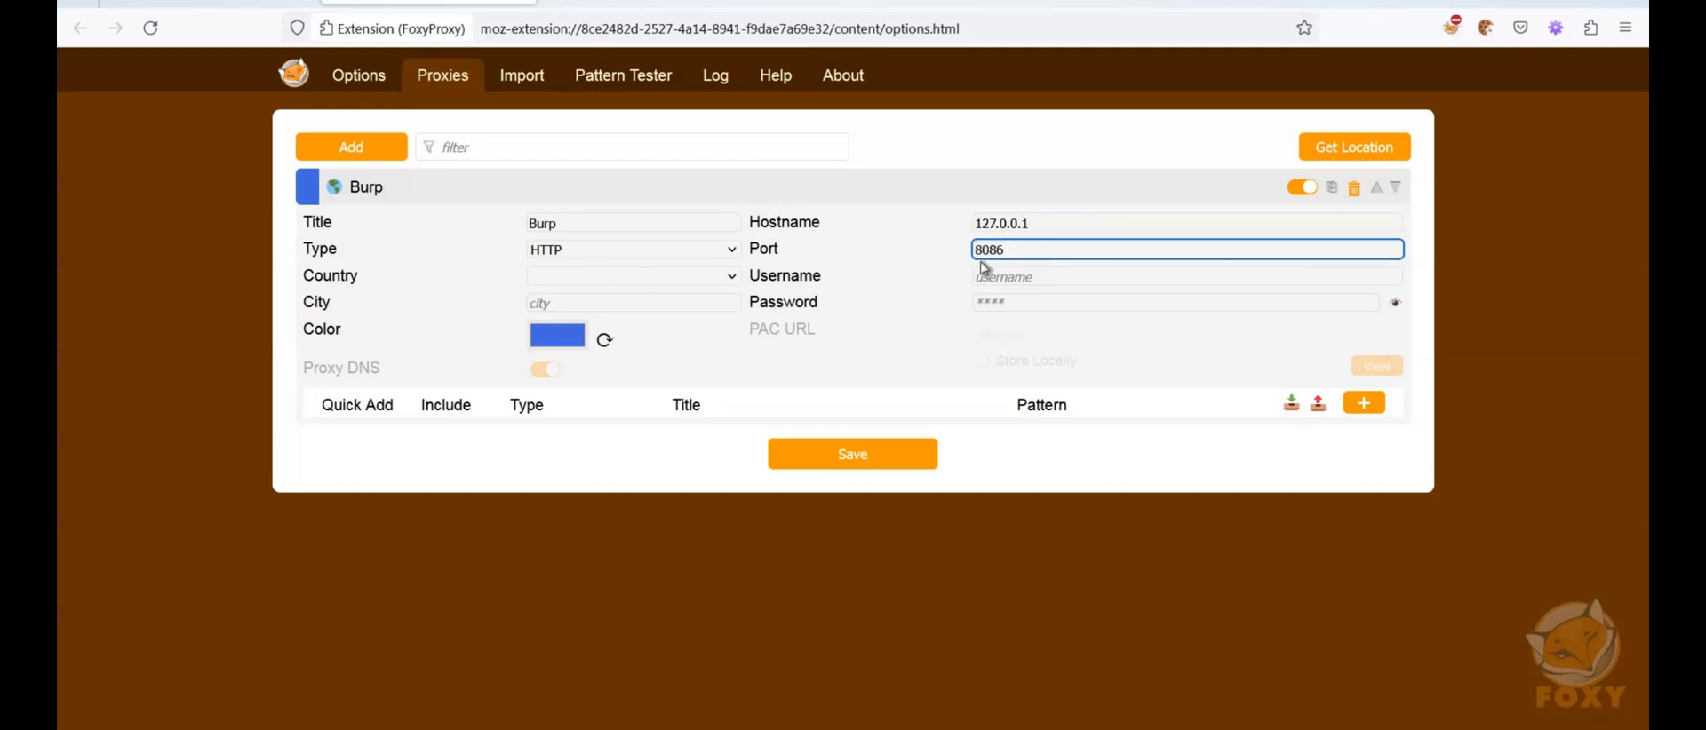
left_click(857, 460)
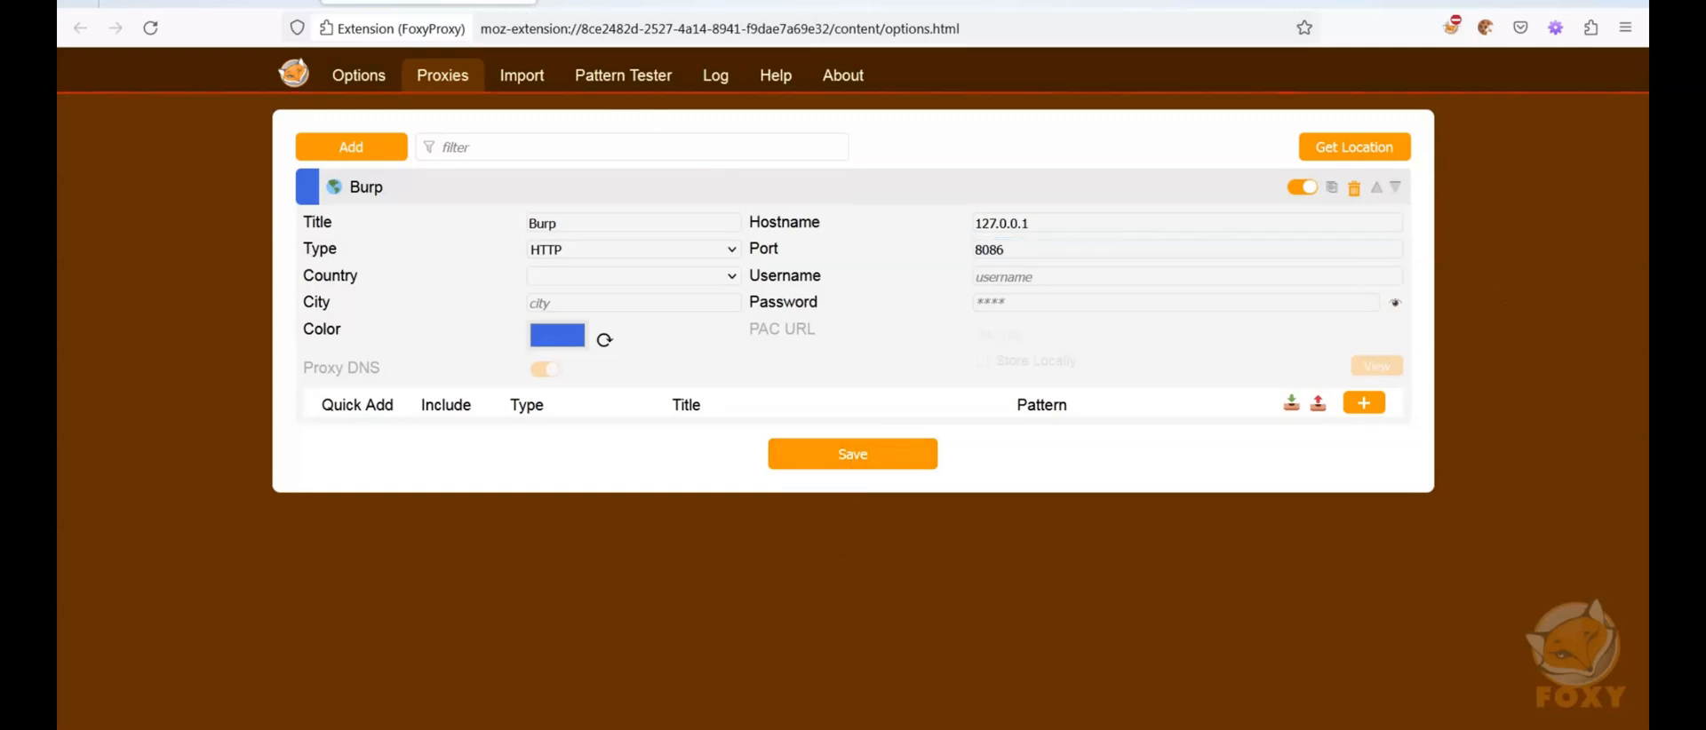
key("ctrl+w")
Activate the Burp proxy in FoxyProxy and disable it again
left_click(1449, 32)
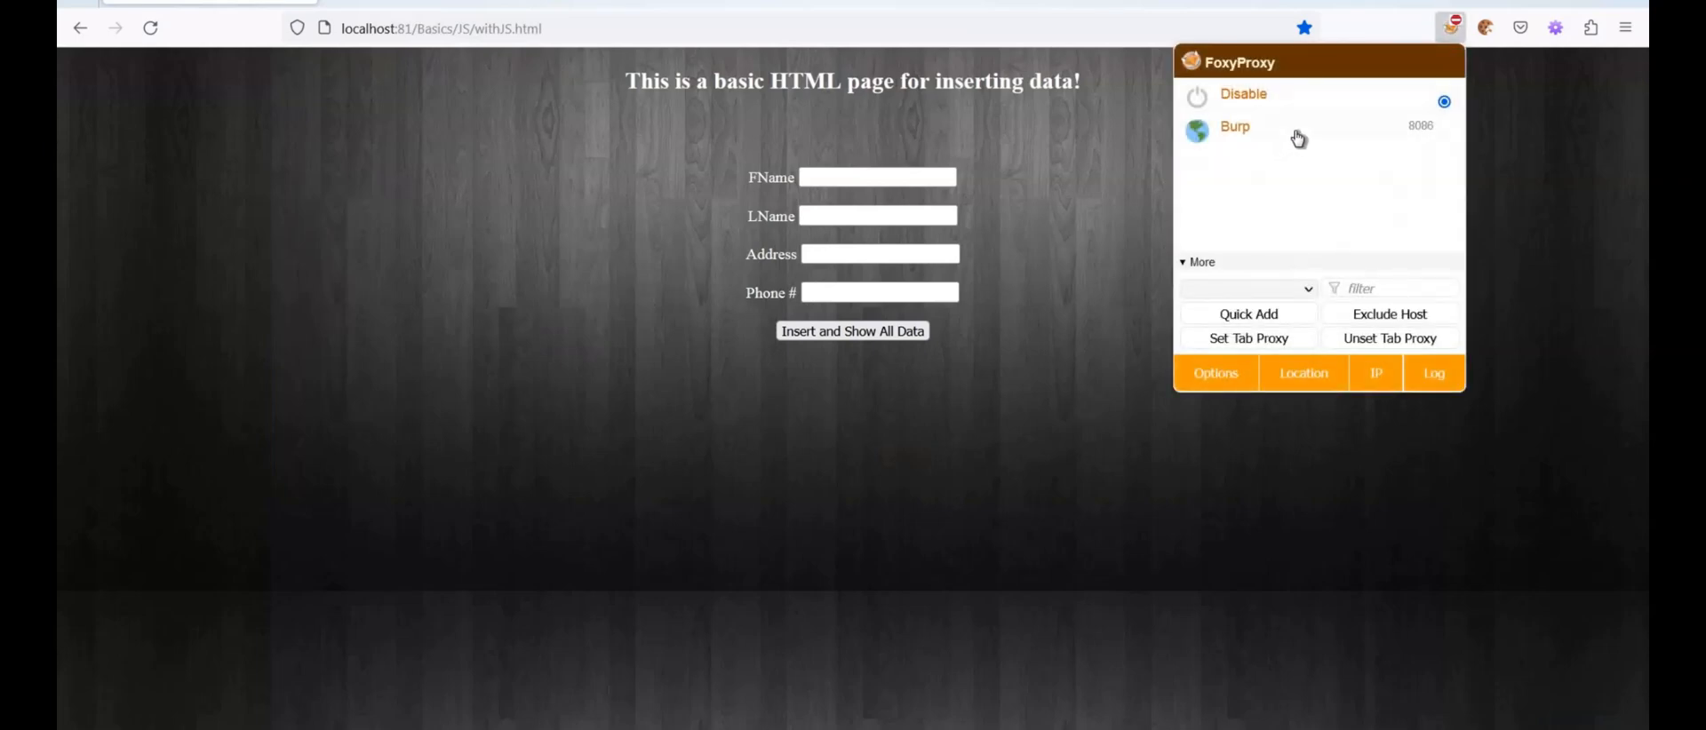
left_click(1319, 140)
left_click(1454, 32)
left_click(1454, 32)
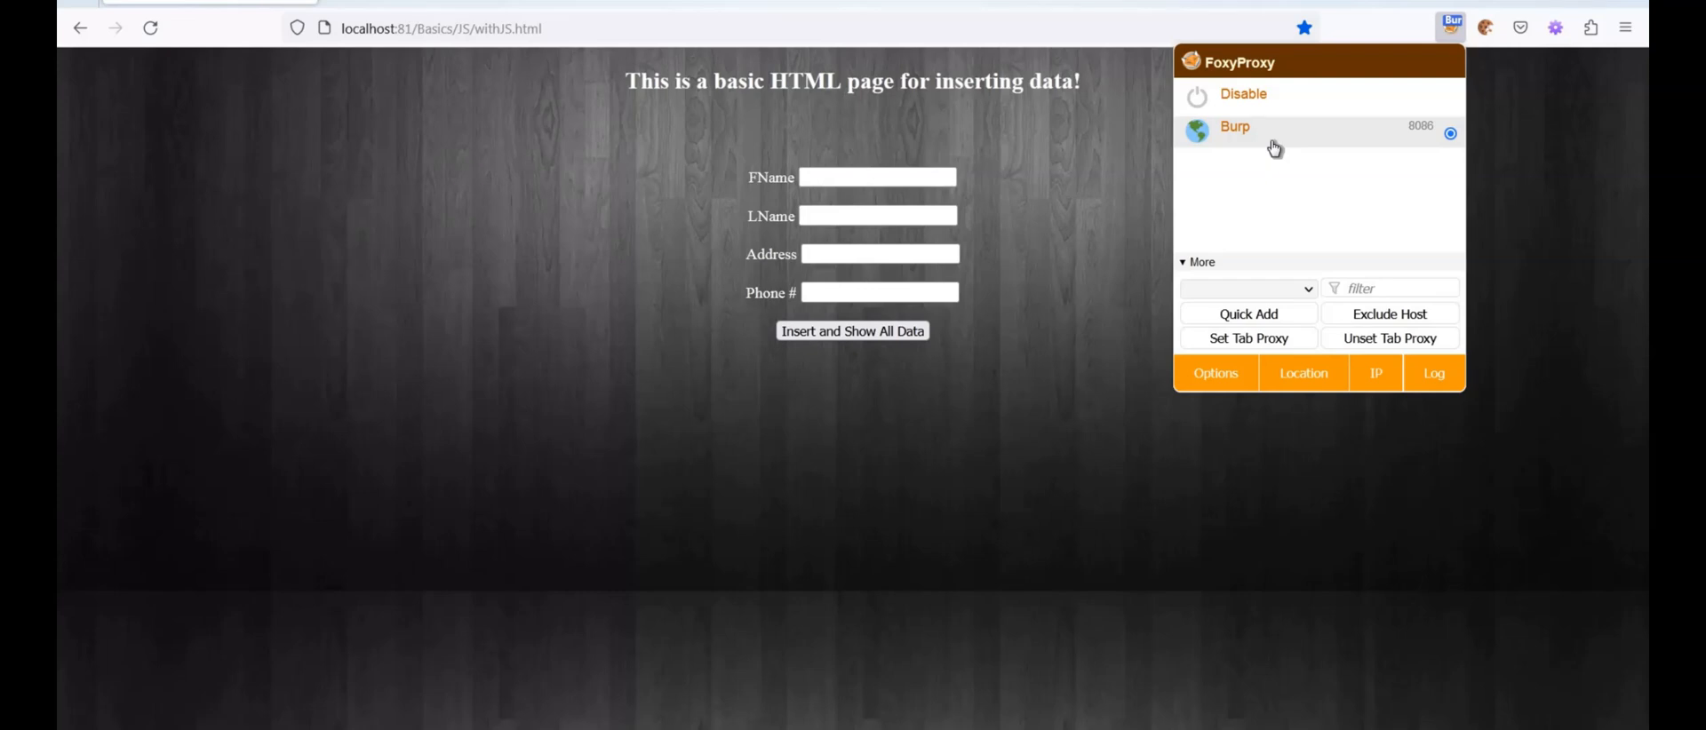
left_click(1340, 92)
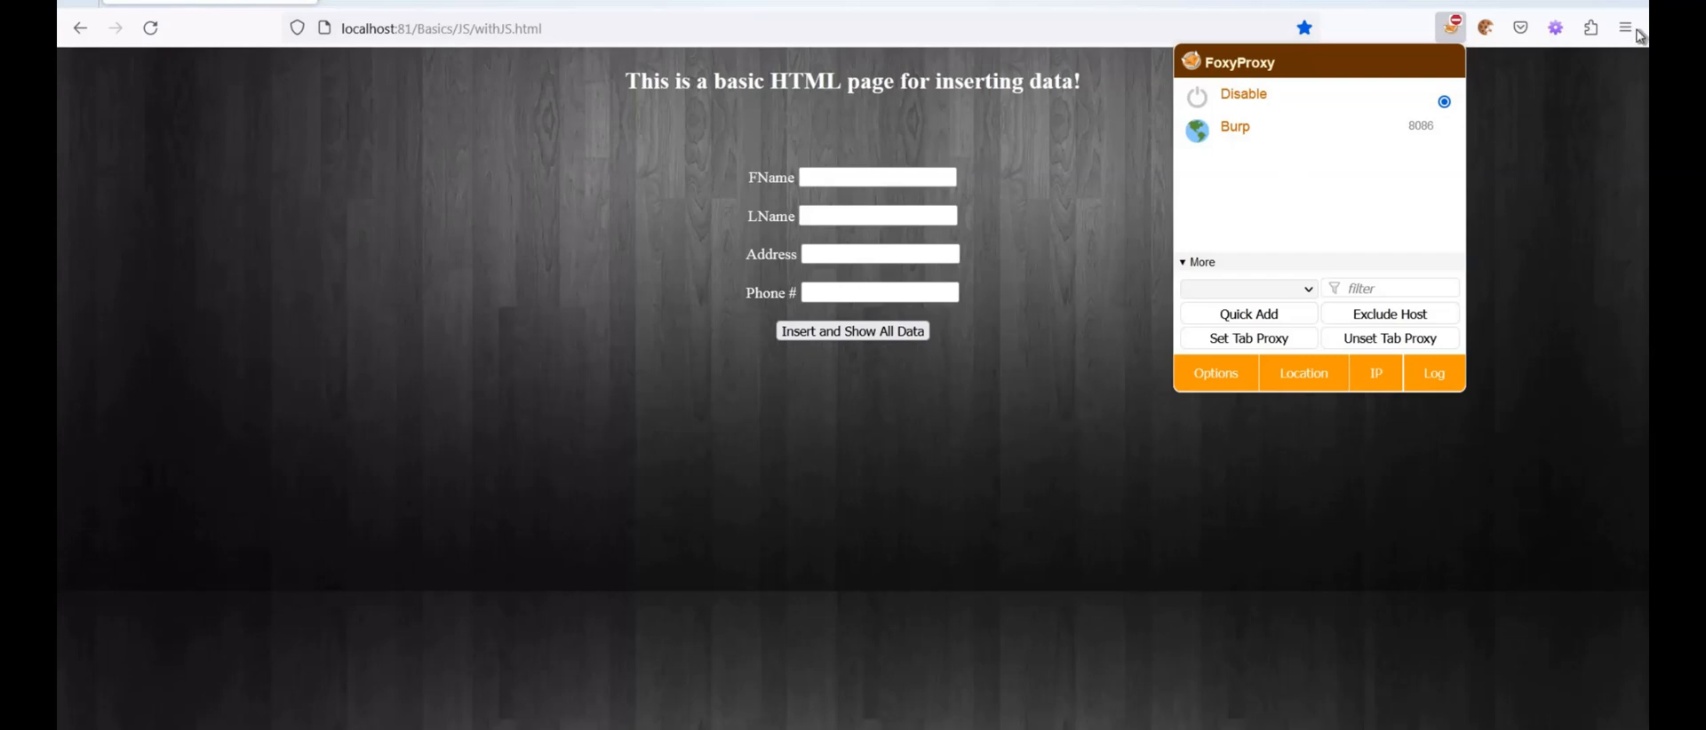
Activate the Burp proxy in FoxyProxy and load localhost:81/Basics/JS/withJS.html again
left_click(1452, 27)
left_click(1452, 27)
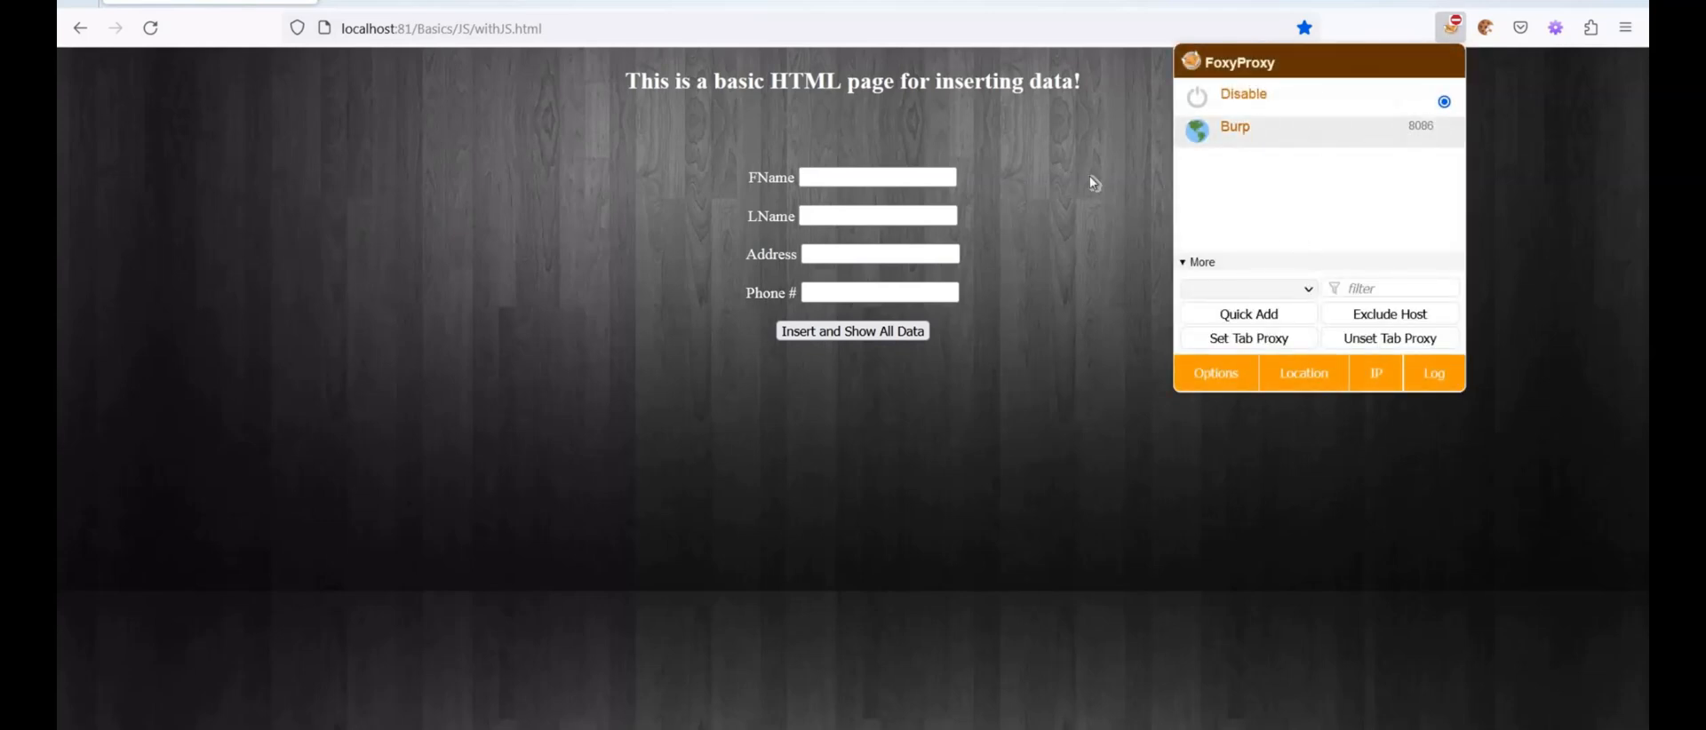
left_click(495, 95)
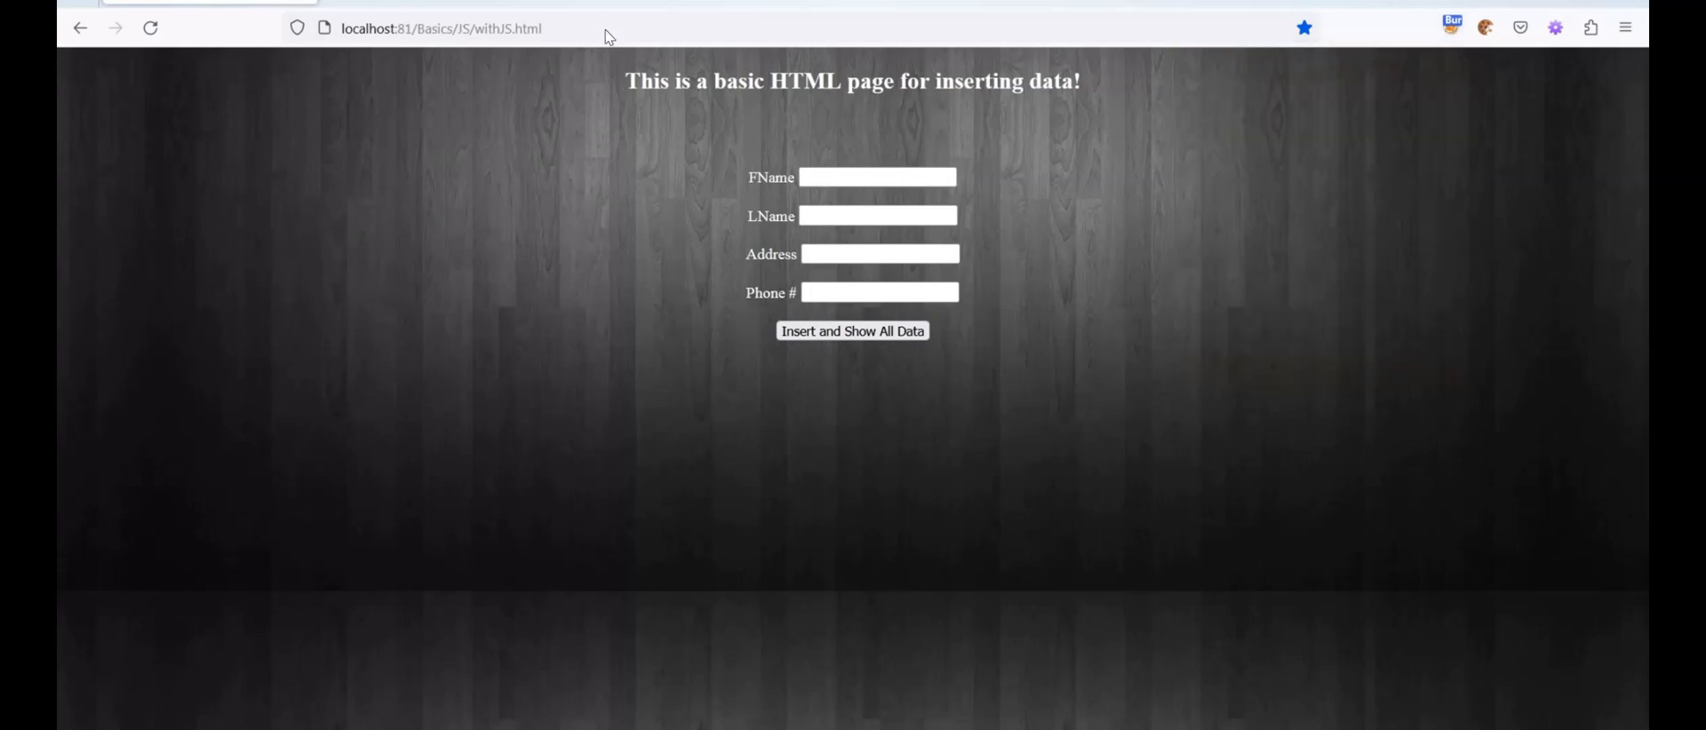
key("ctrl+l")
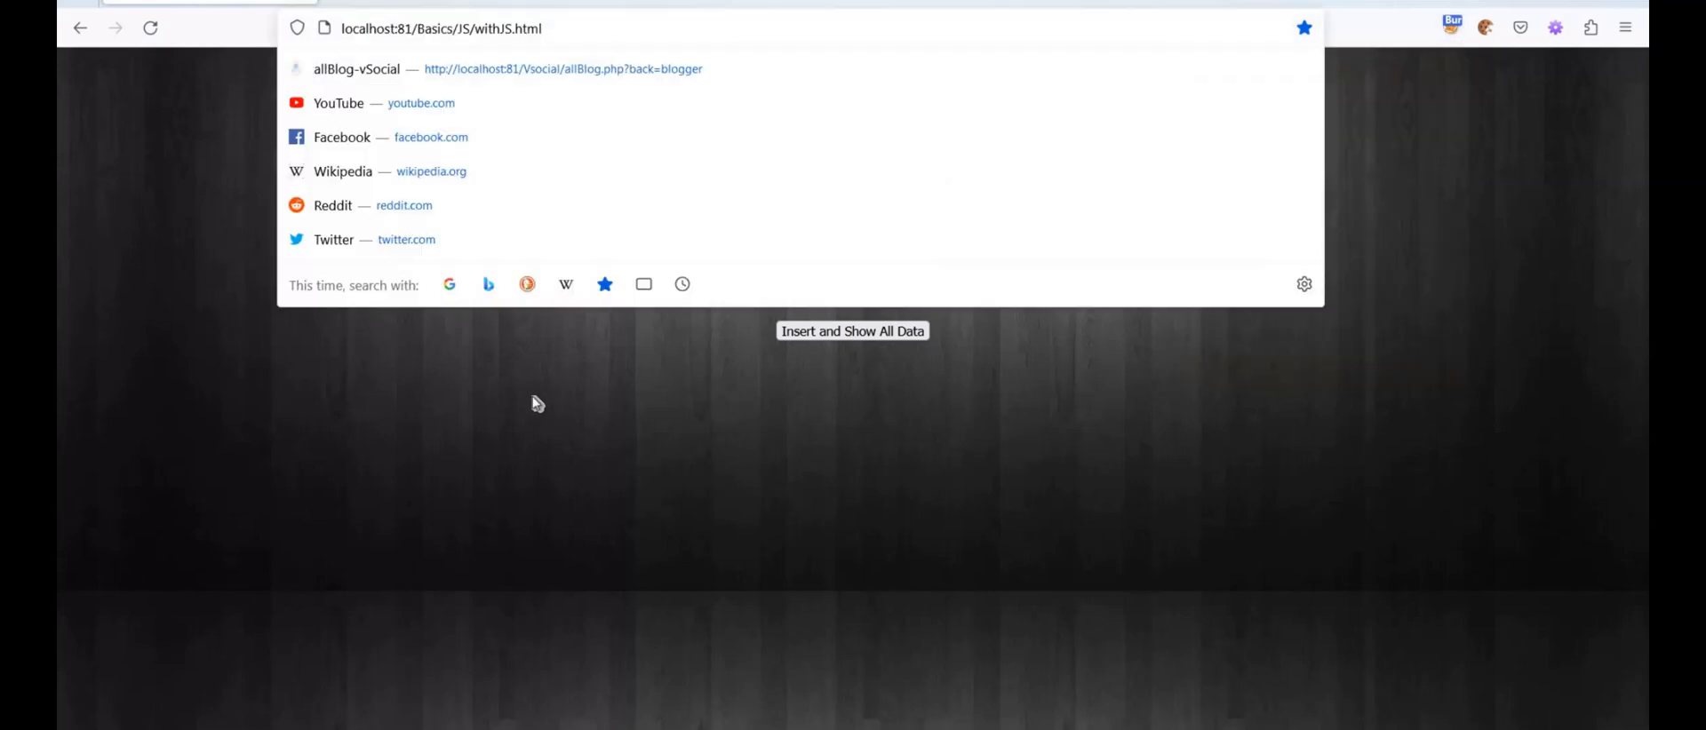
key("Return")
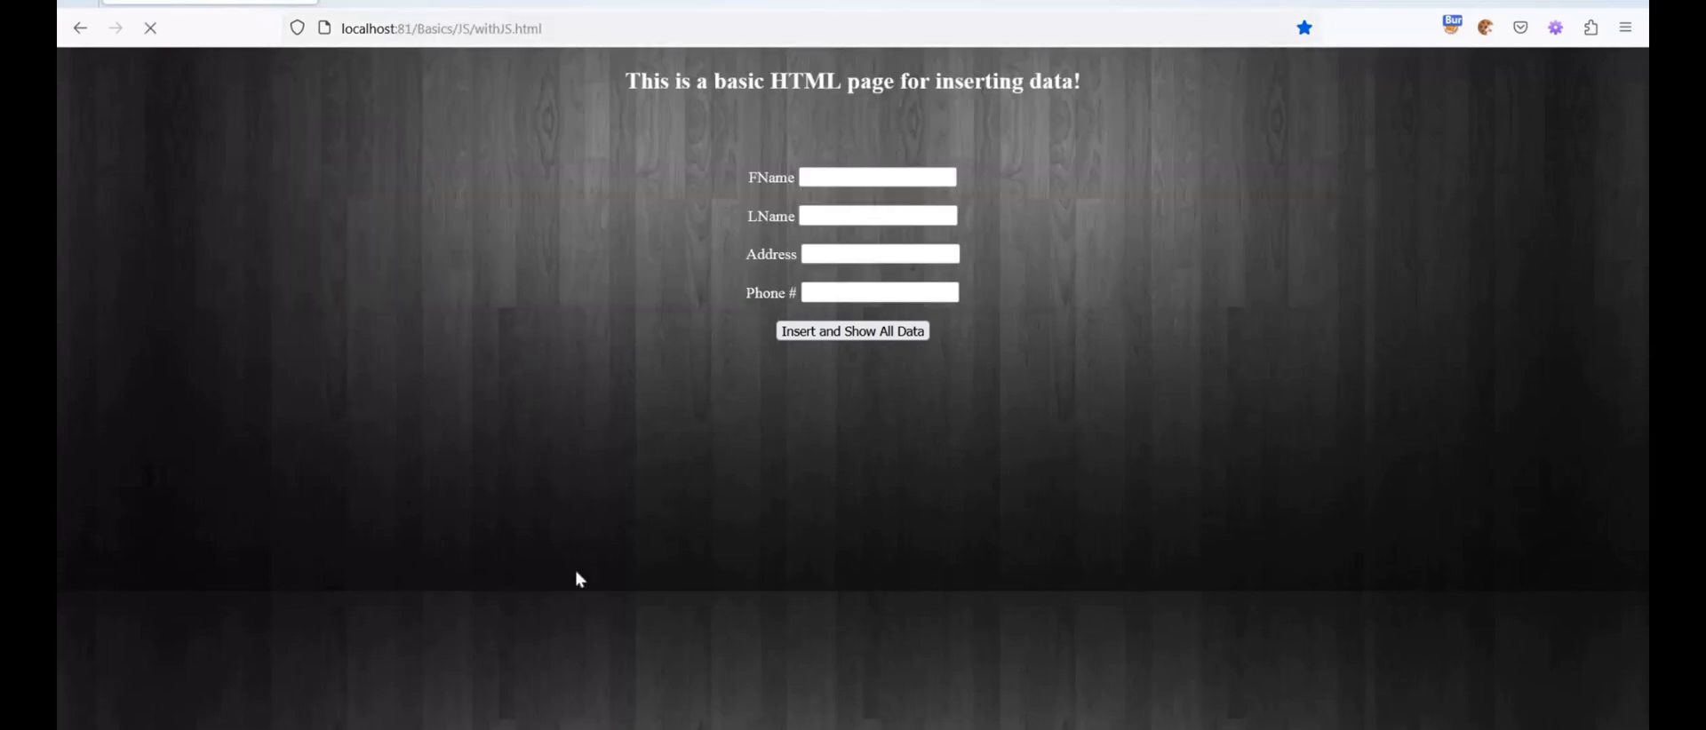
In Burp Suite, close the Inspector, forward the intercepted detectportal.firefox.com and localhost:81 requests, and return to Firefox
key("alt+Tab")
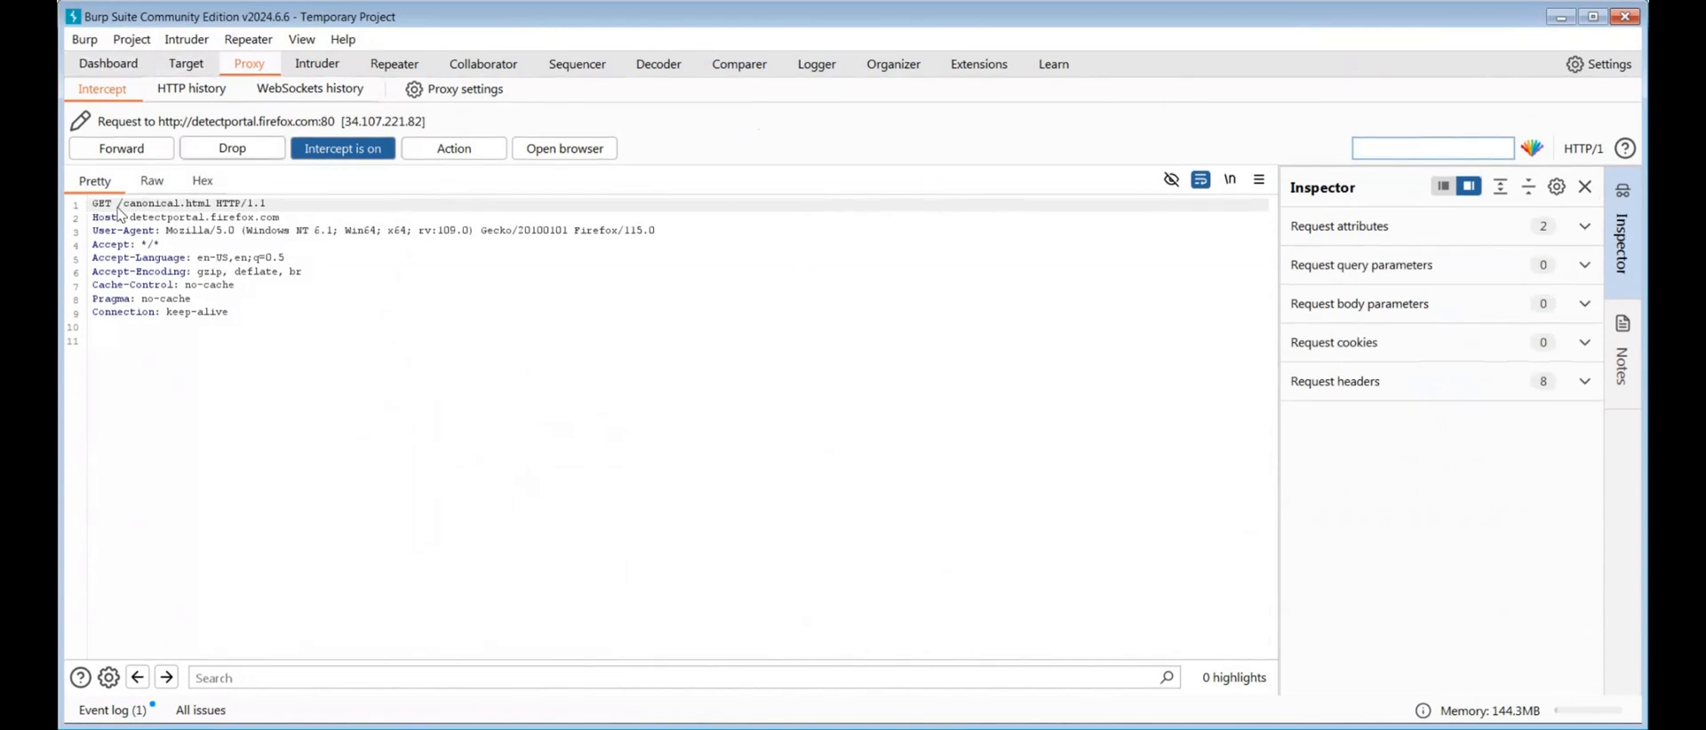
left_click(1584, 187)
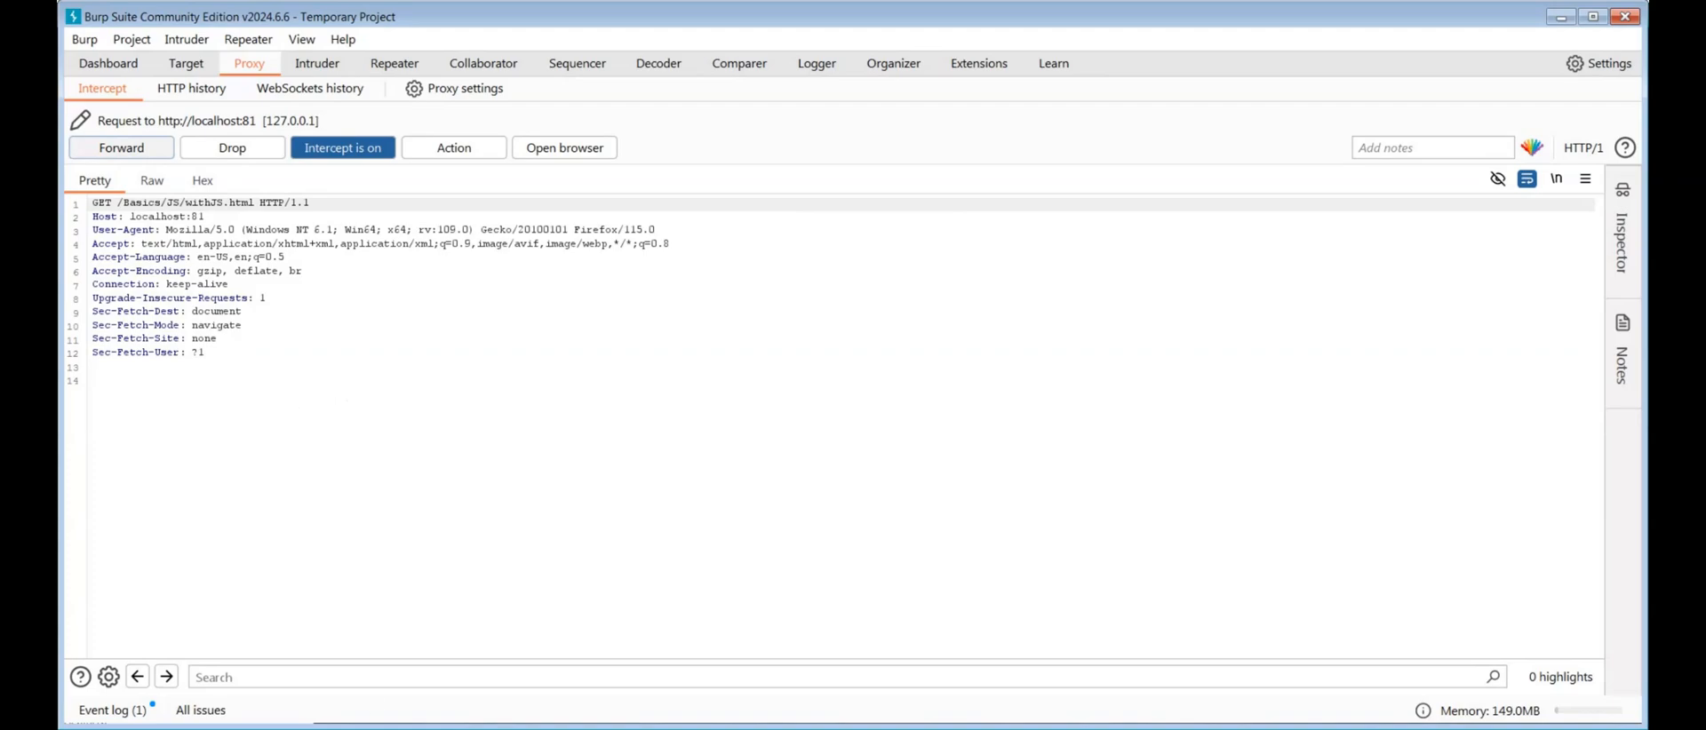
key("alt+Tab")
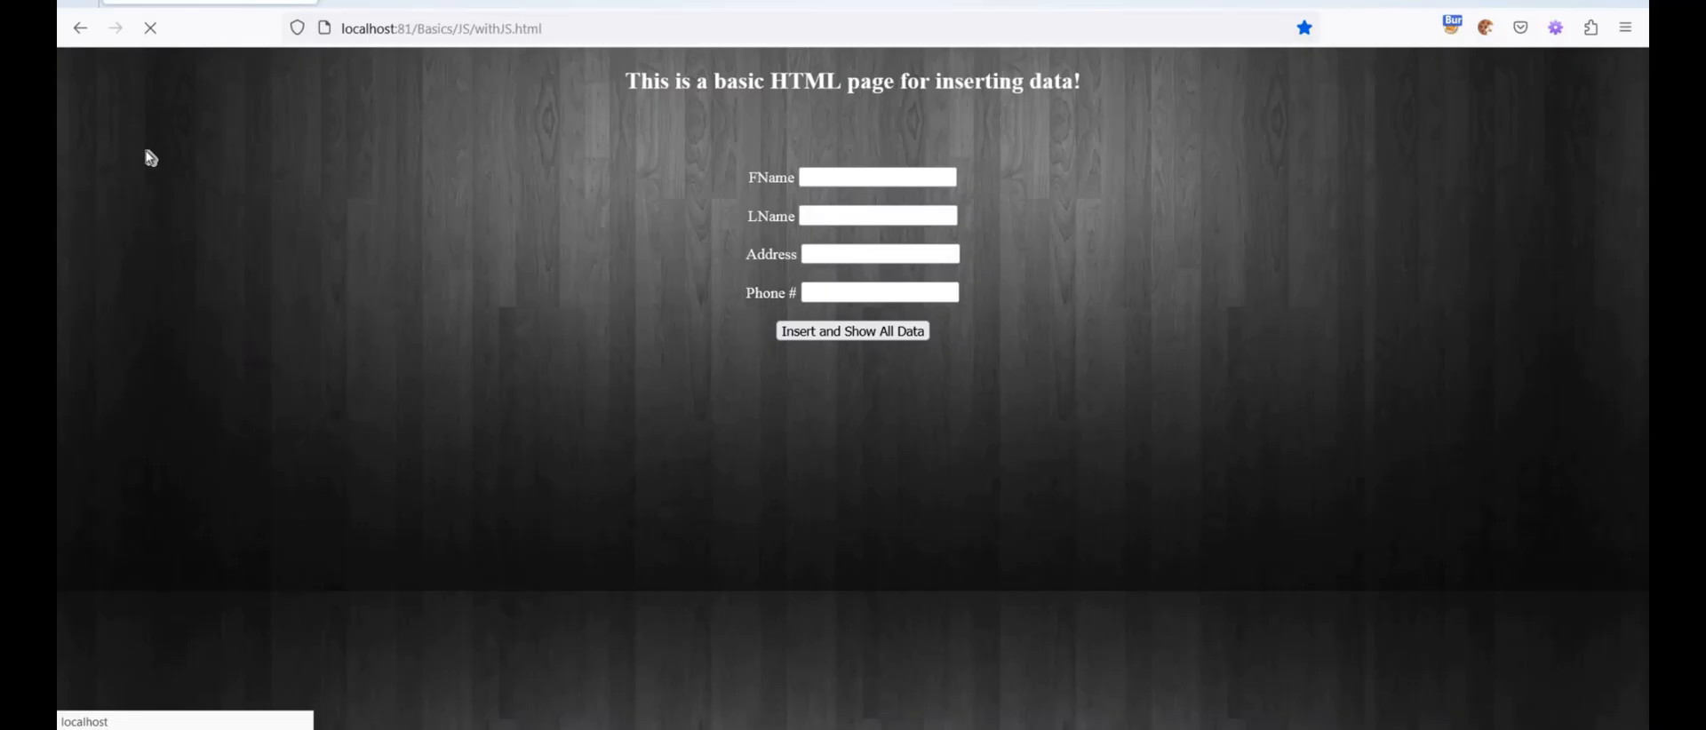
In Burp Suite, forward the intercepted withJS.html request and its response after reviewing the validateForm script in the response
key("alt+Tab")
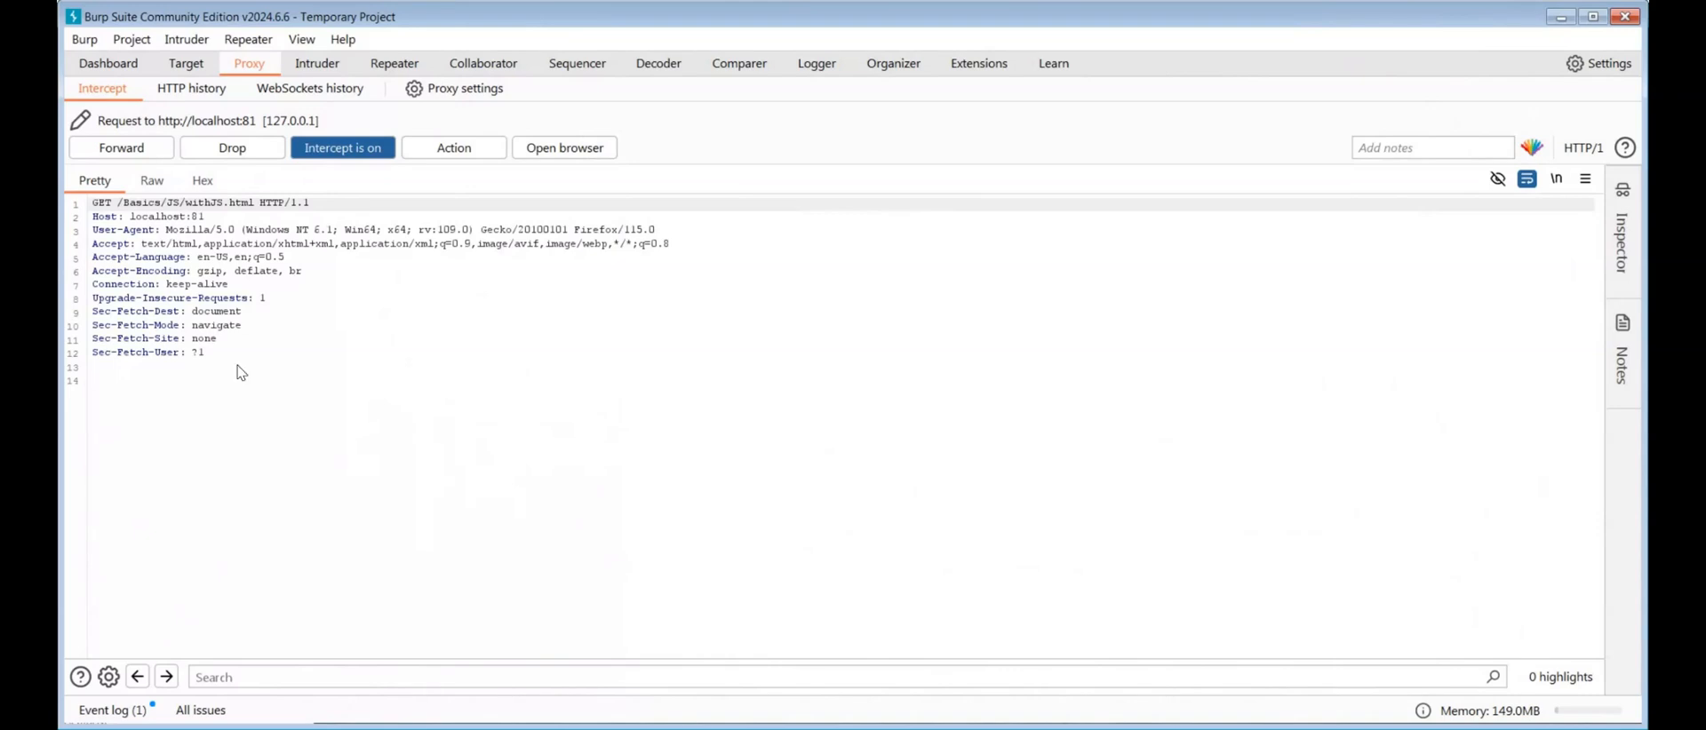
left_click(127, 149)
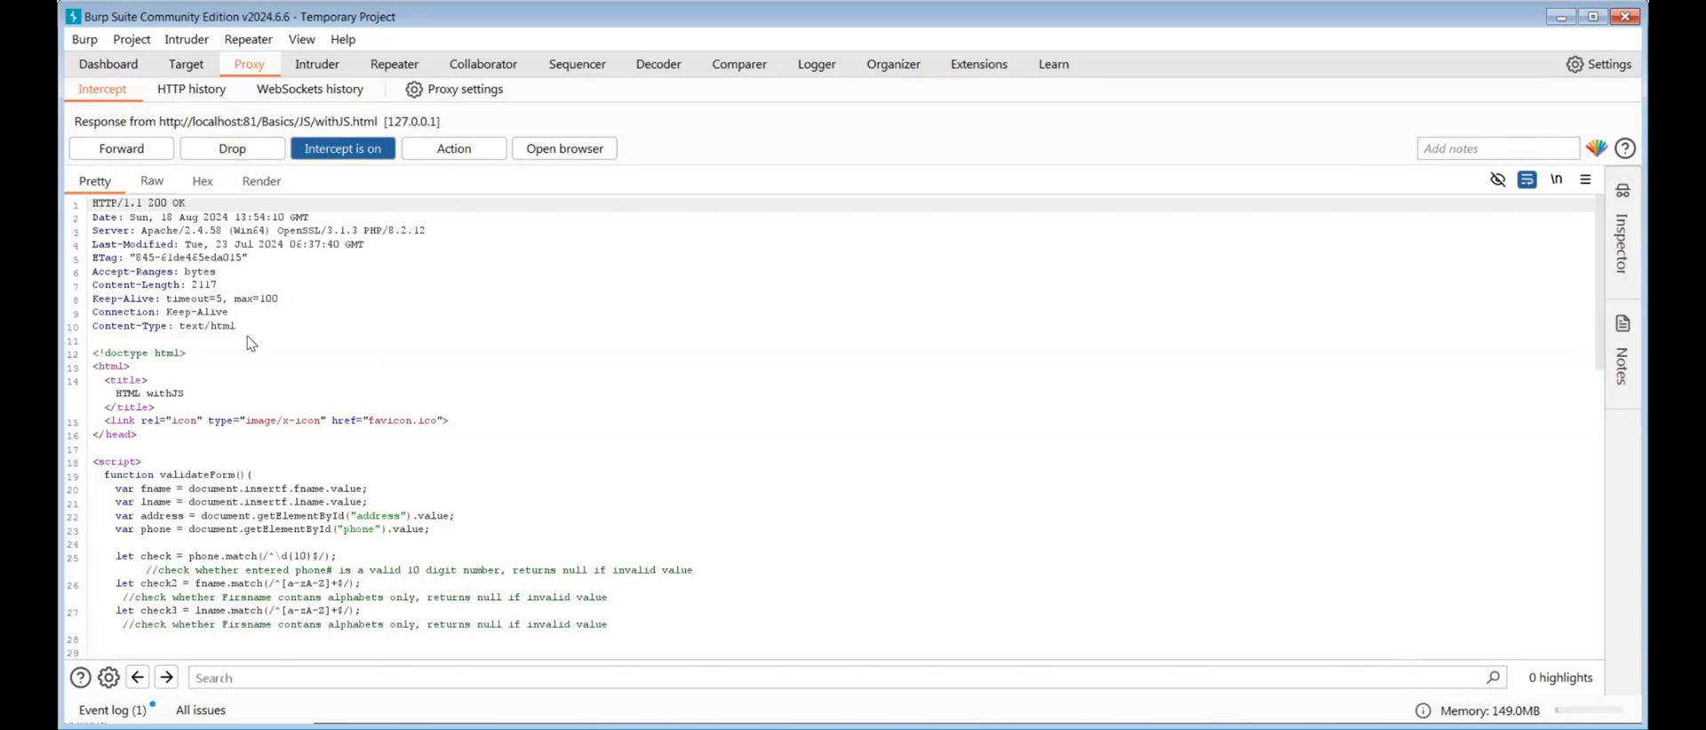
scroll(147, 288, "down", 5)
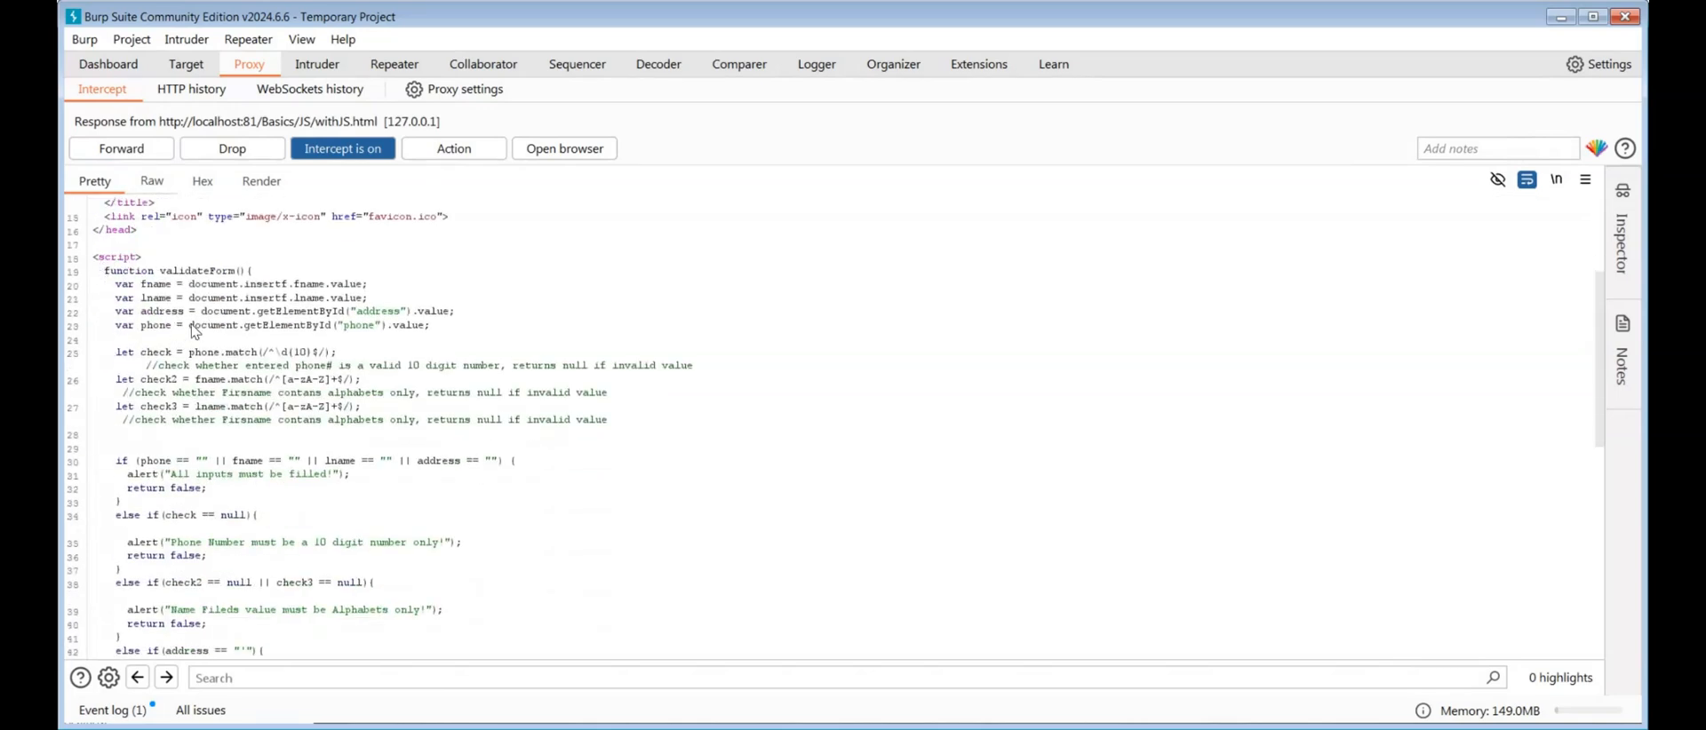
scroll(173, 360, "down", 10)
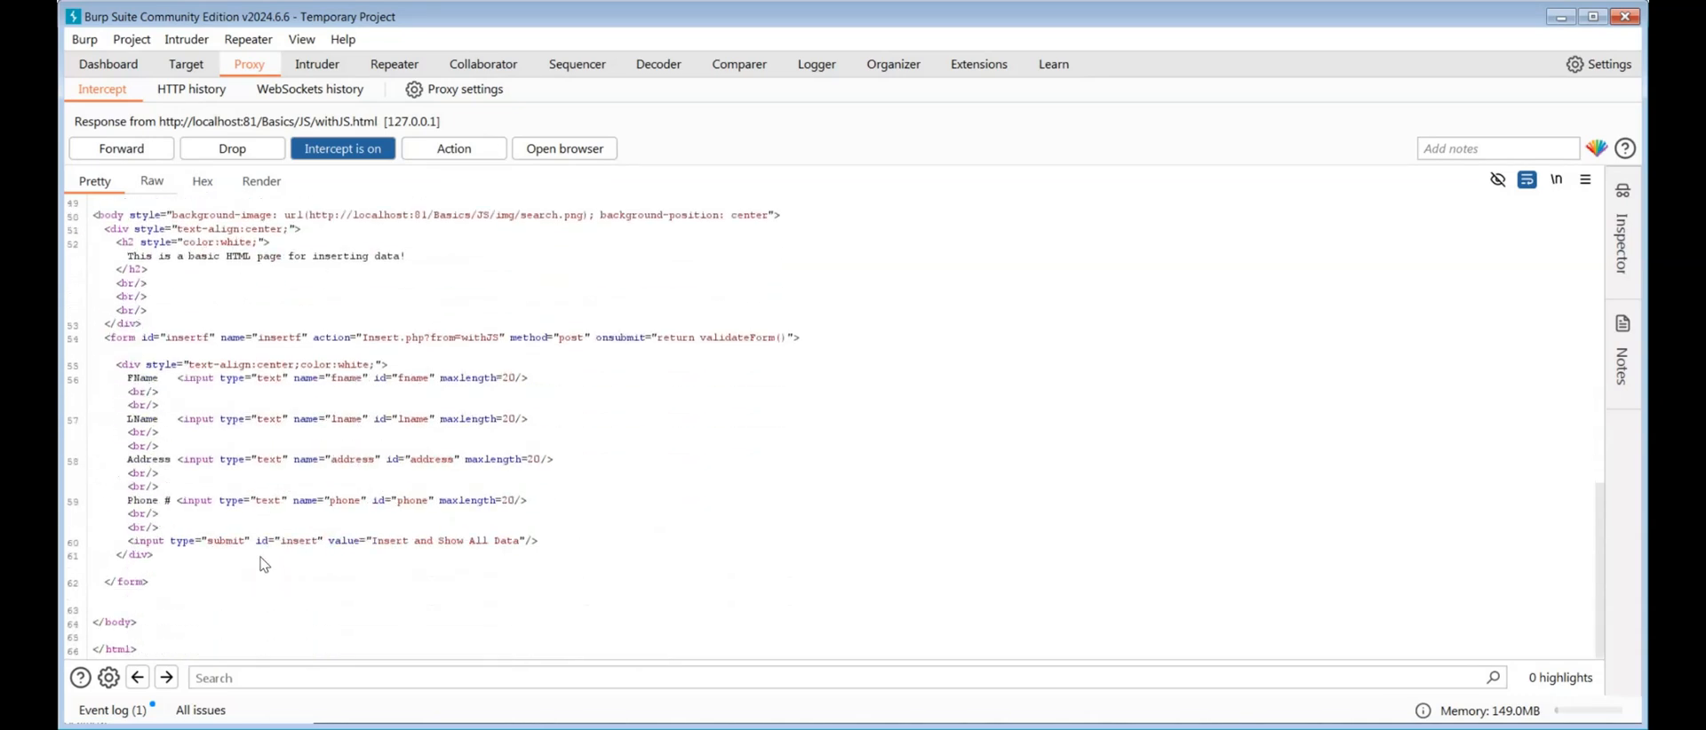
scroll(258, 359, "up", 10)
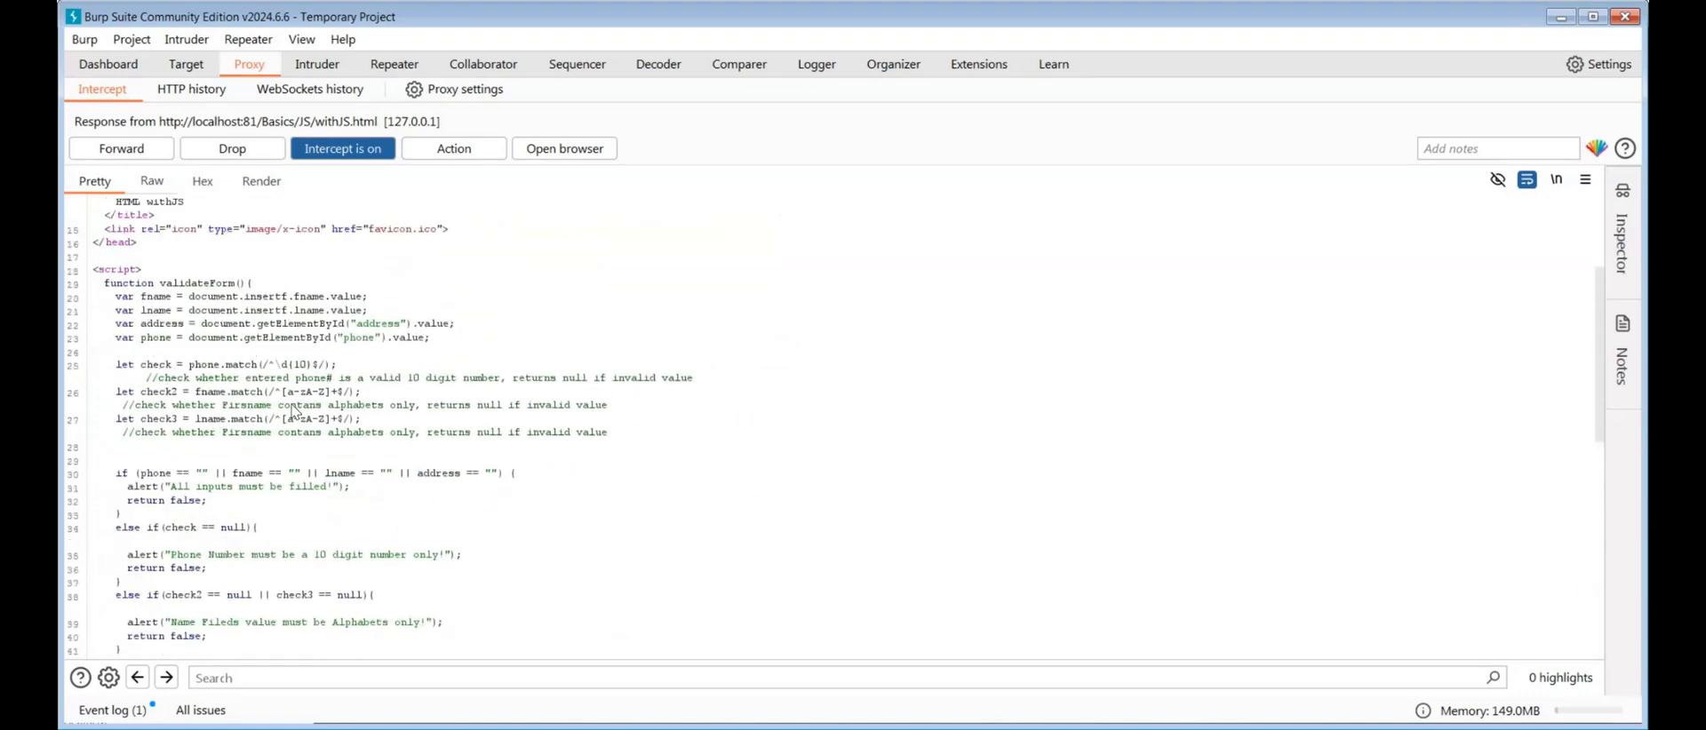
scroll(427, 353, "down", 2)
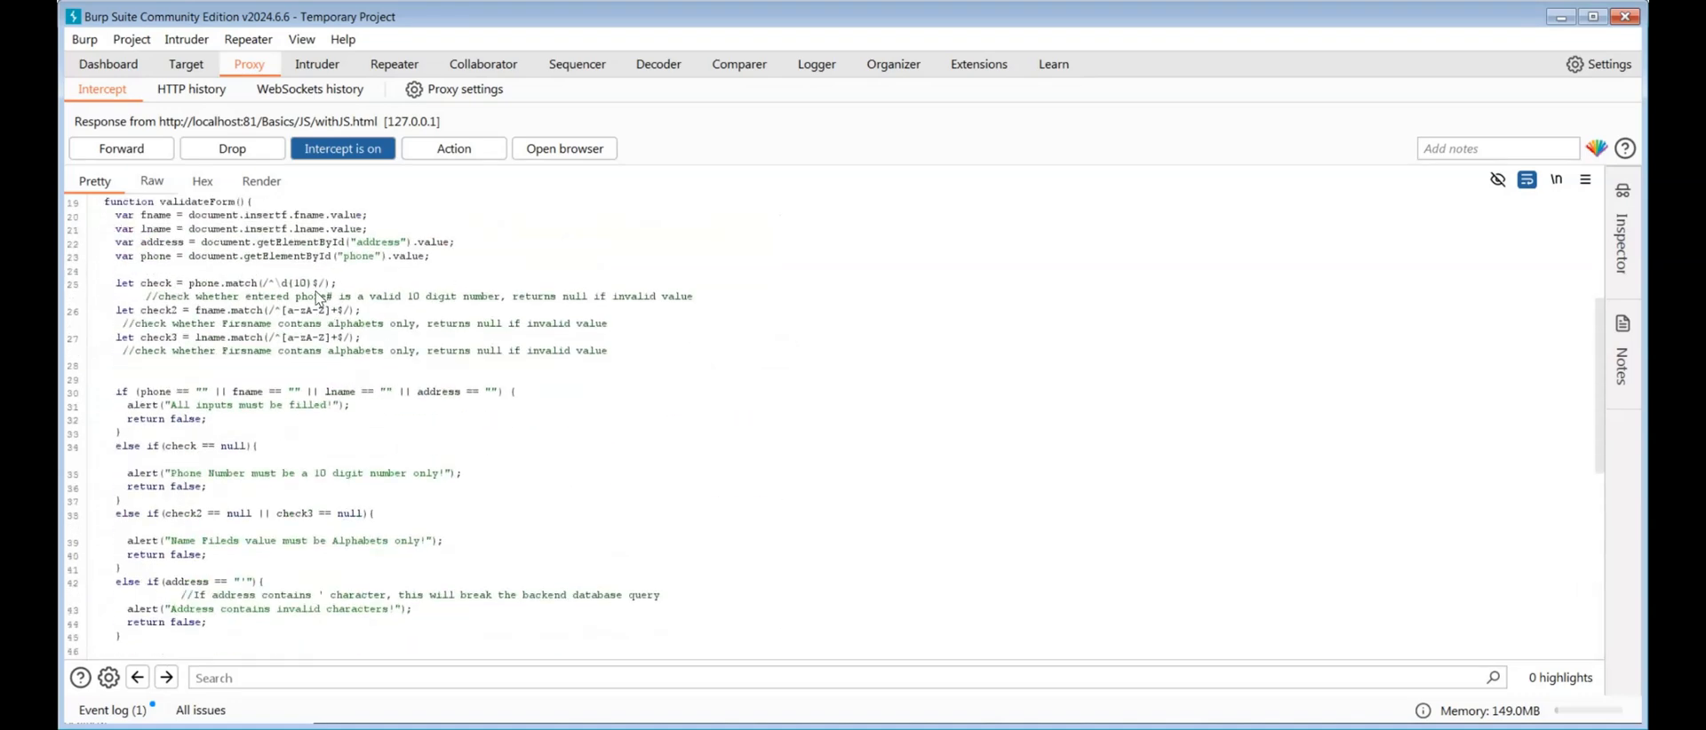
scroll(330, 433, "down", 10)
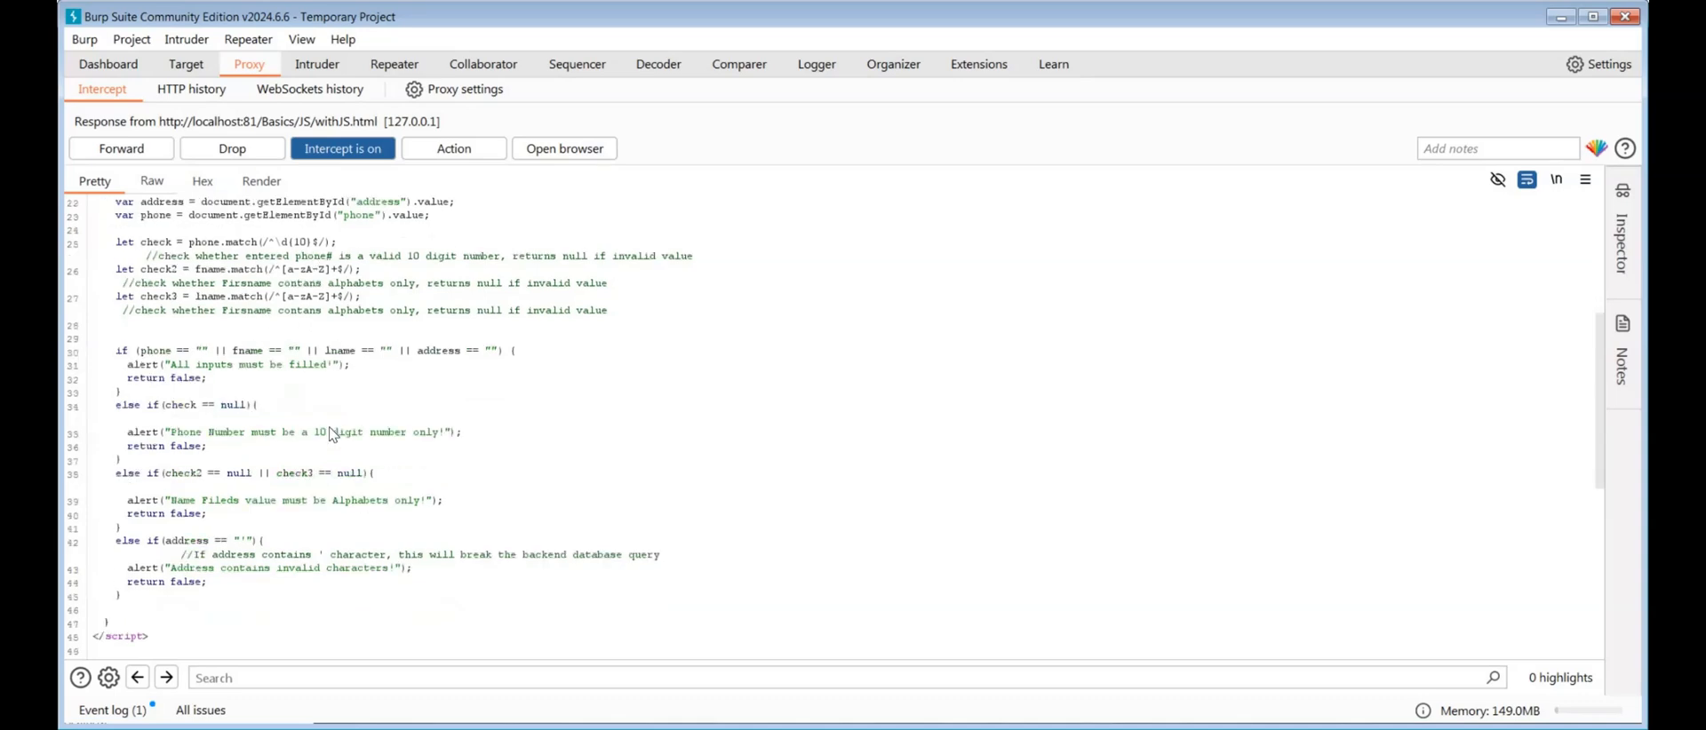
scroll(332, 434, "up", 15)
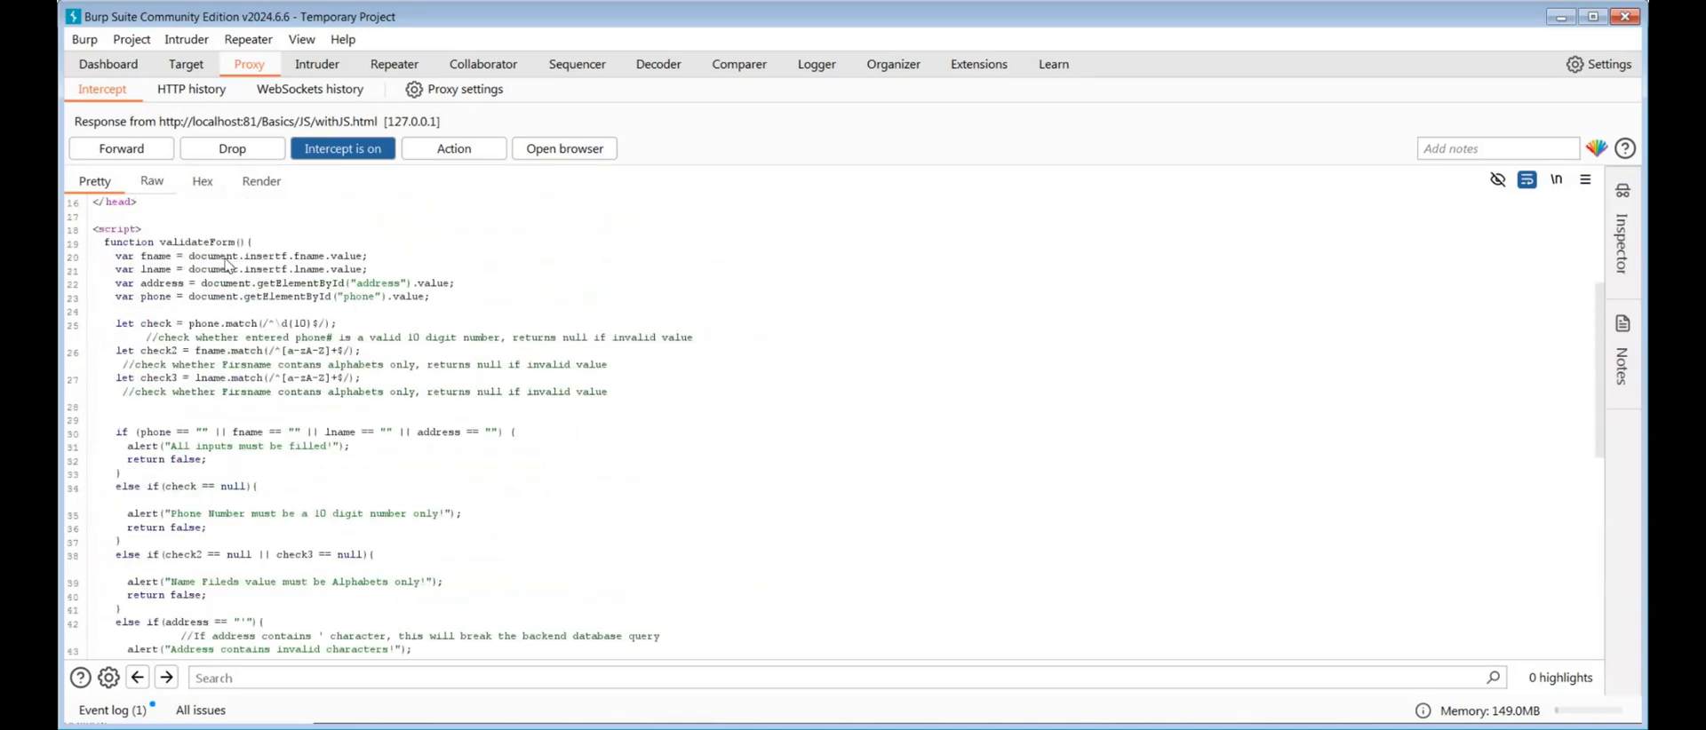
left_click(164, 153)
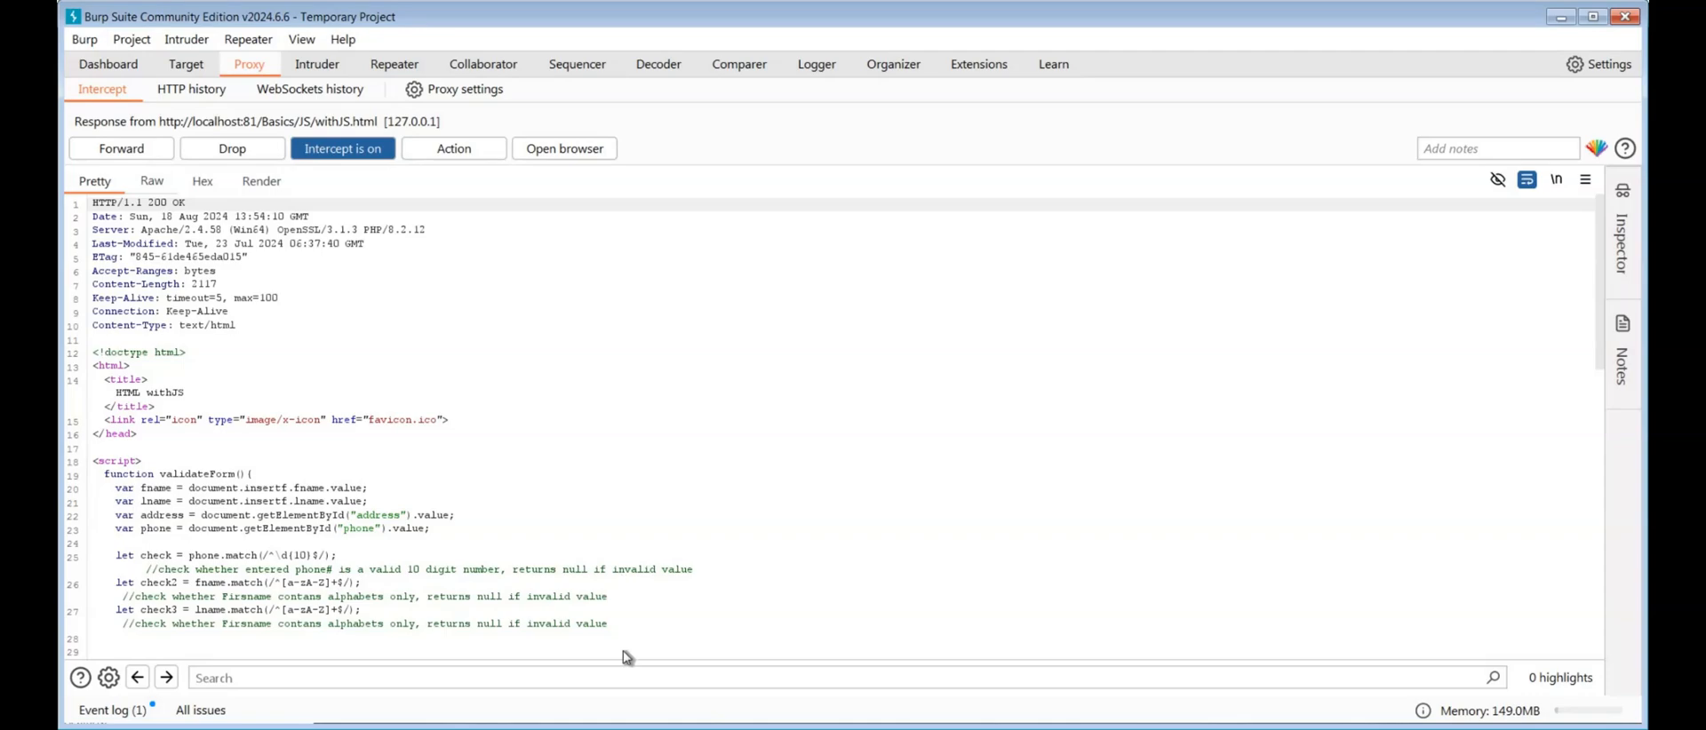
Return to Firefox, dismiss the empty-form alert, and fill in FName Tester, LName Burp and Address India
key("alt+Tab")
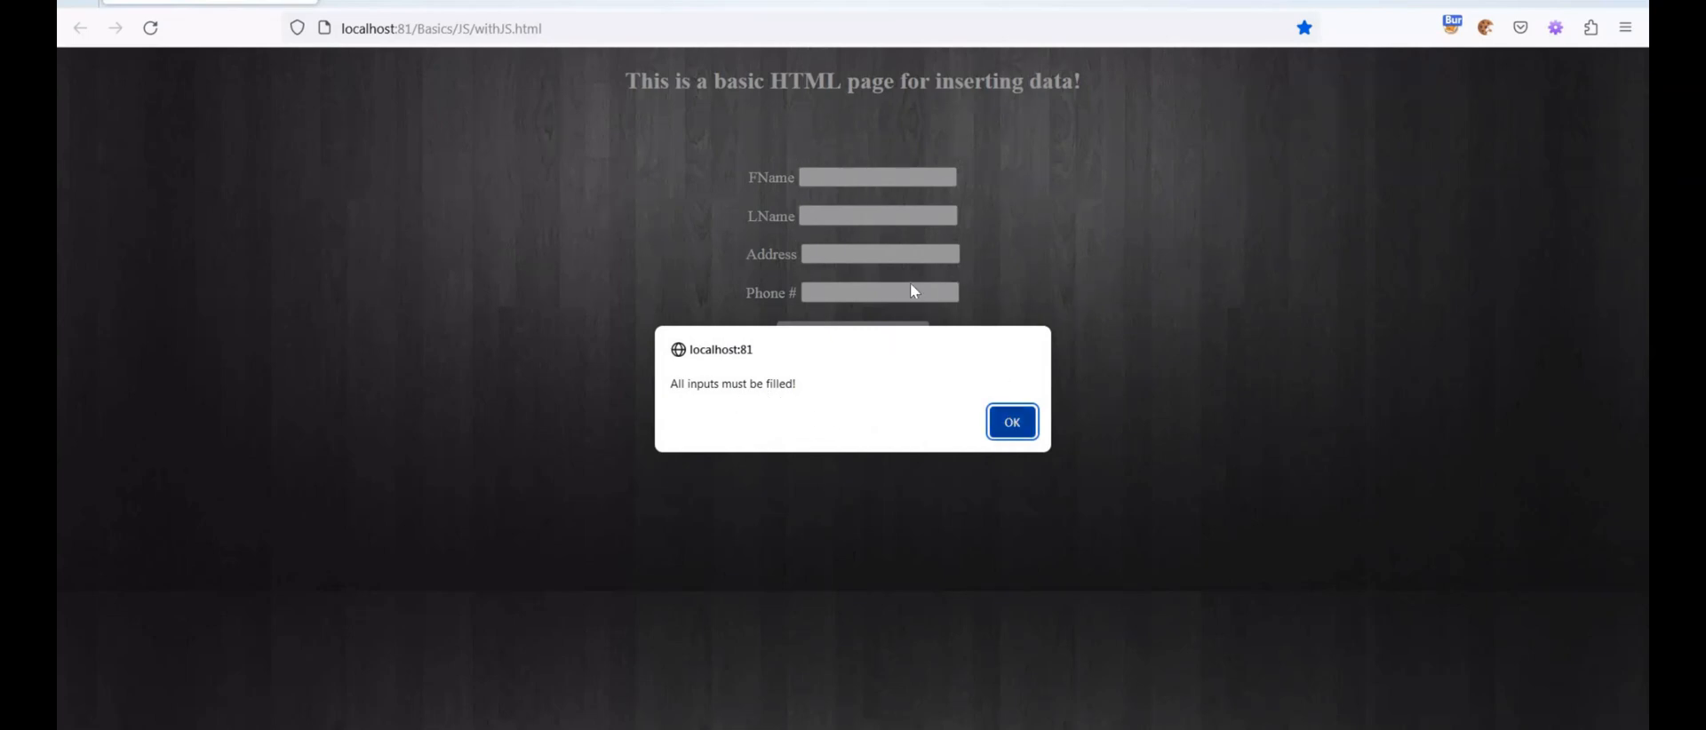
key("Return")
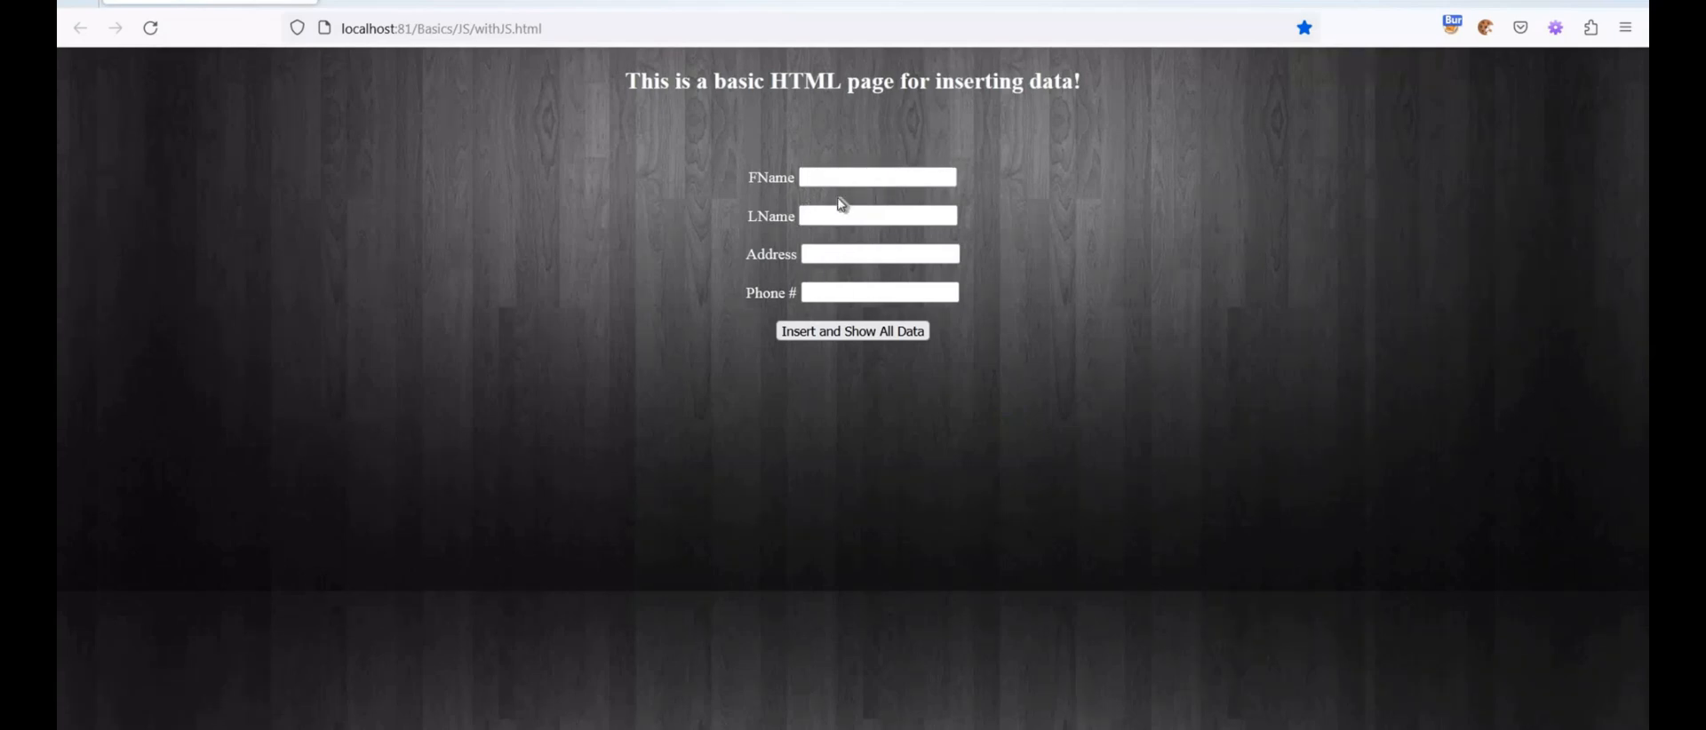
left_click(835, 183)
type("Tester")
key("Tab")
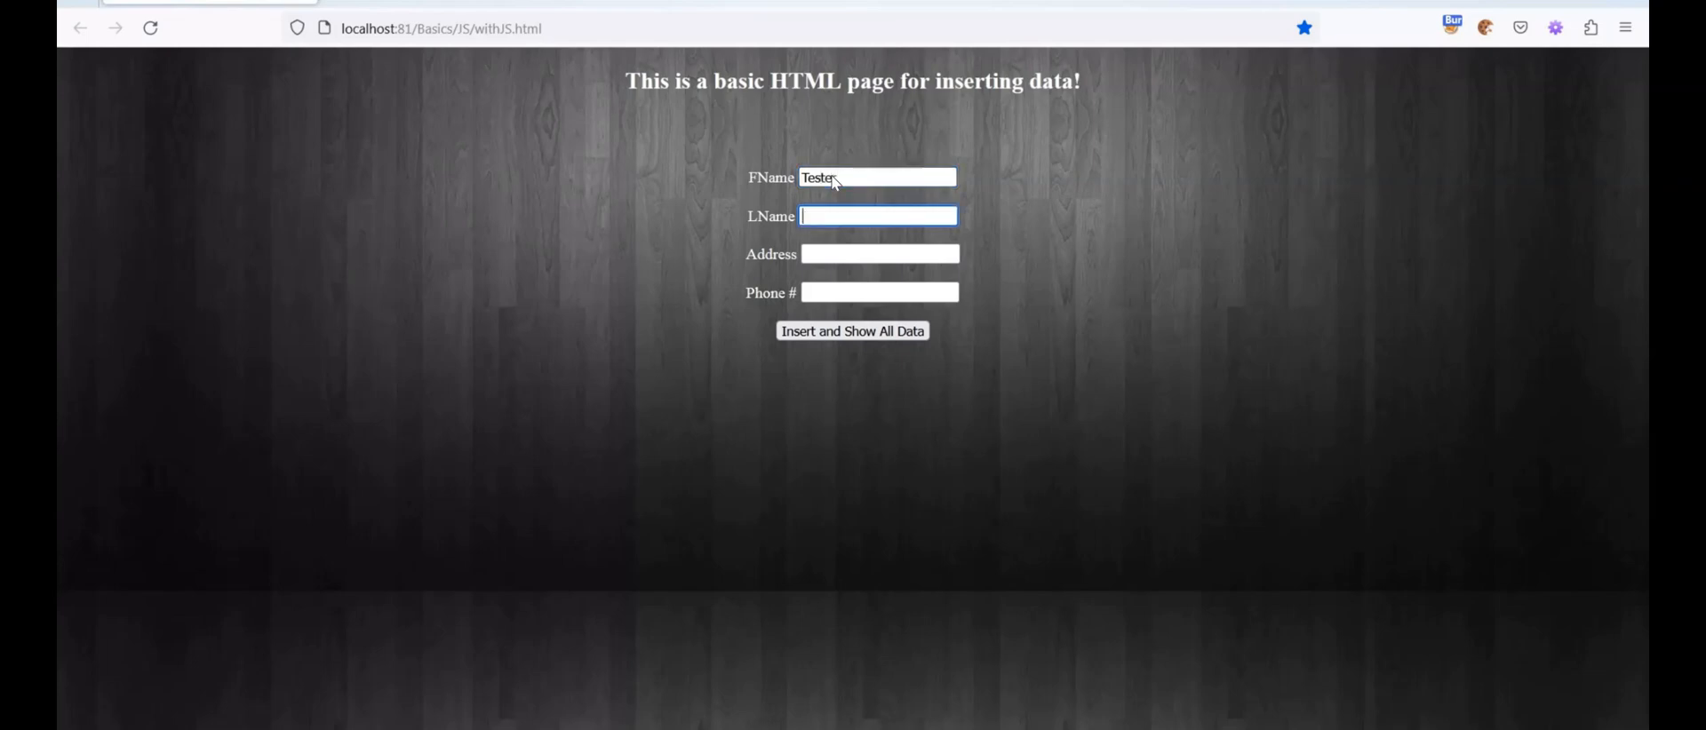
type("Burp")
key("Tab")
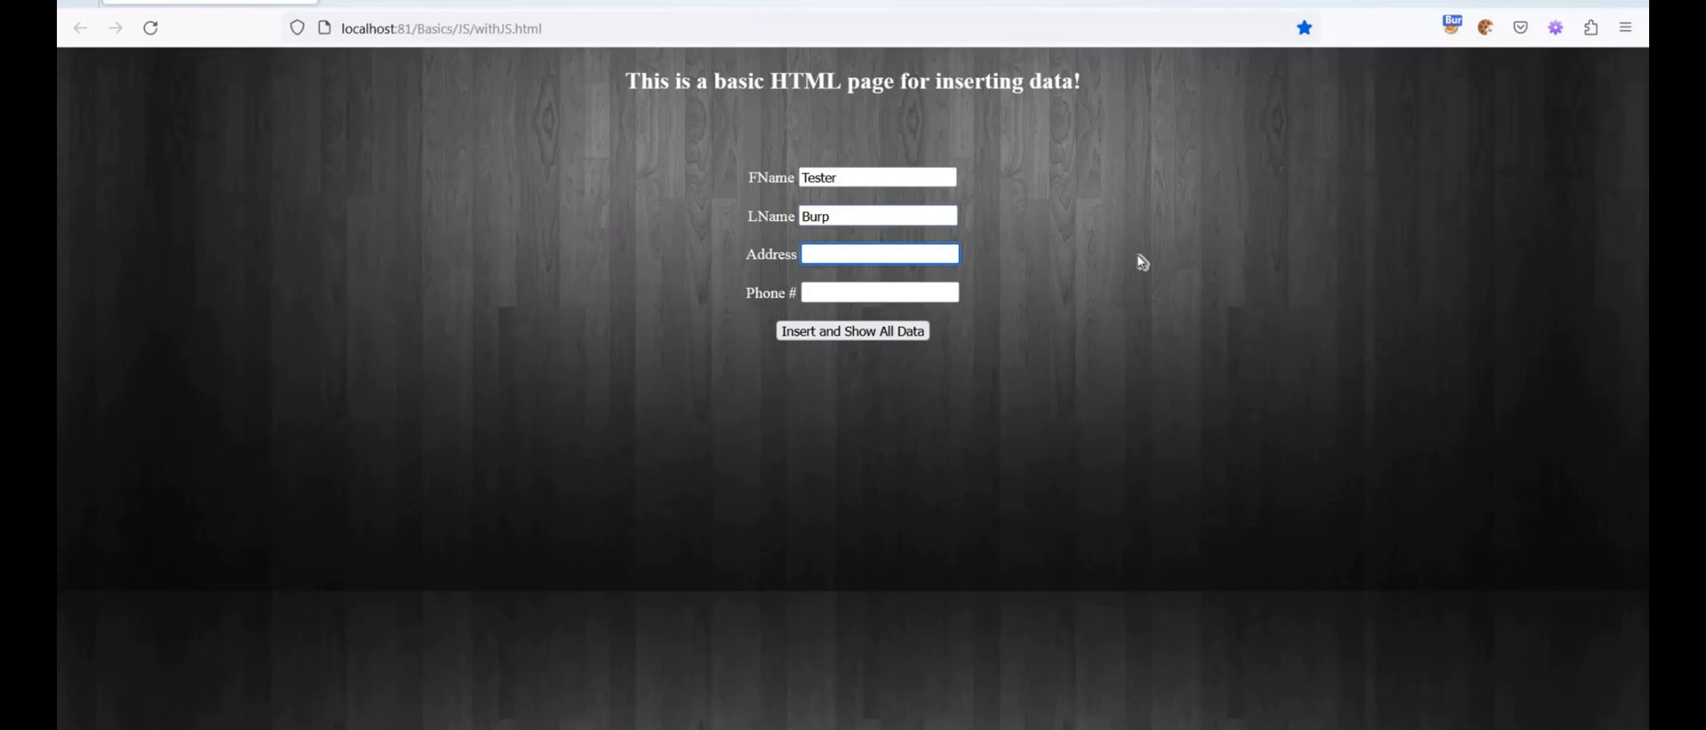
type("India")
key("Tab")
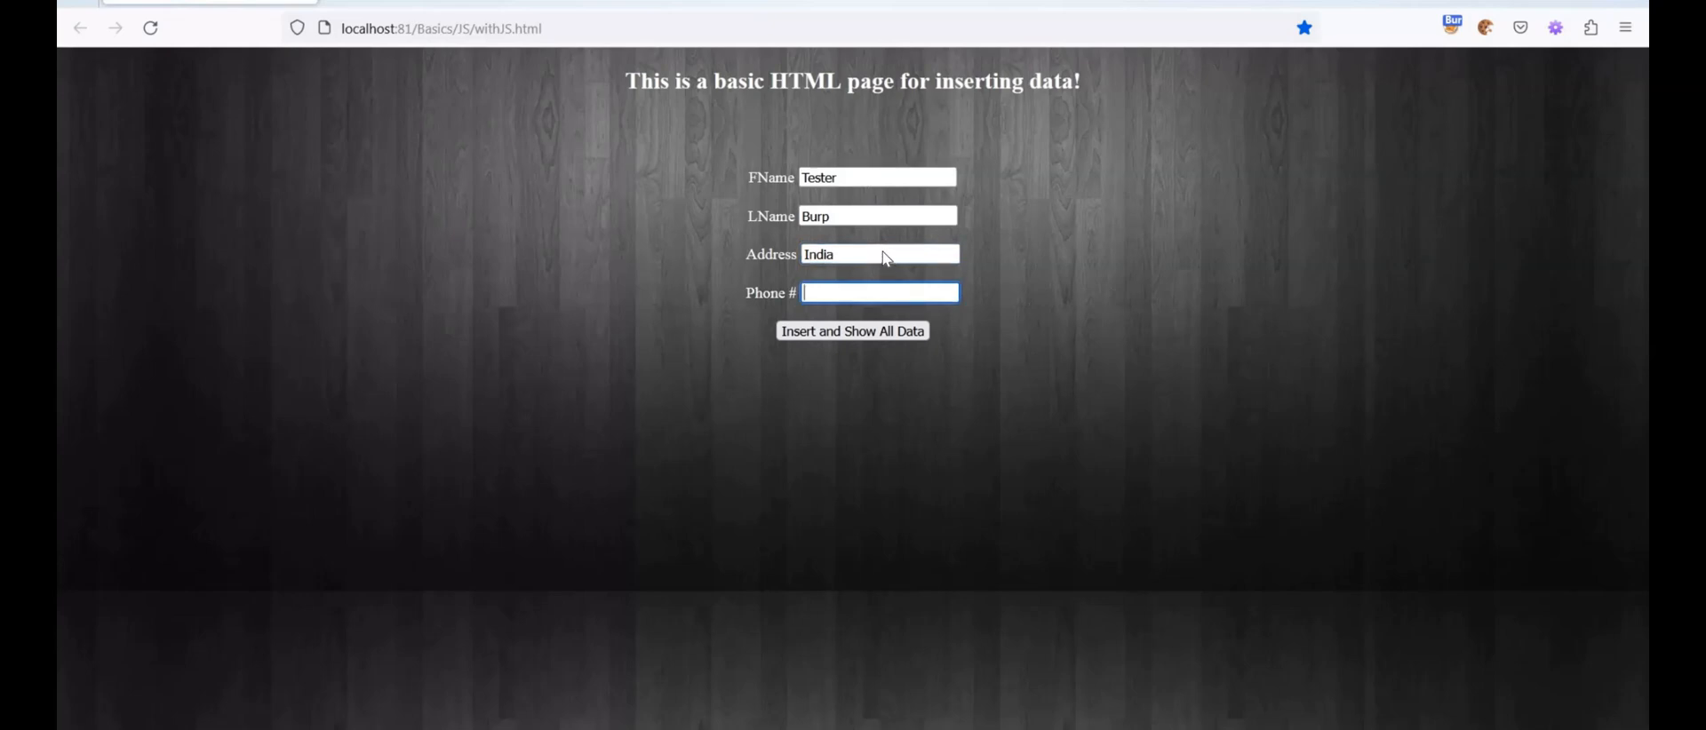
Change FName to Tester123, enter a ten-digit phone number, and submit the form, dismissing the alert
left_click(885, 184)
type("123")
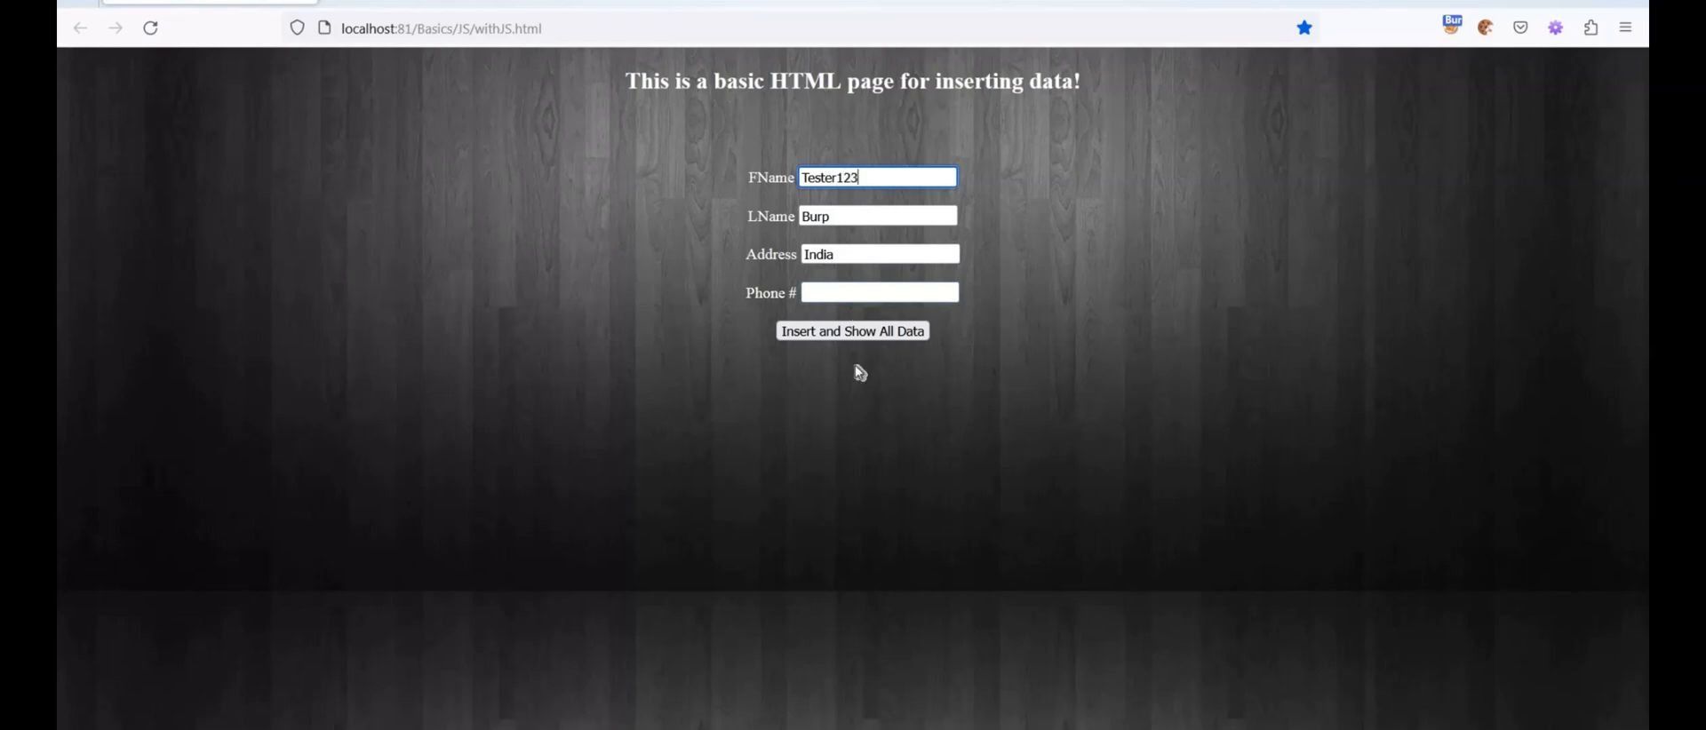
left_click(858, 296)
type("1234567890")
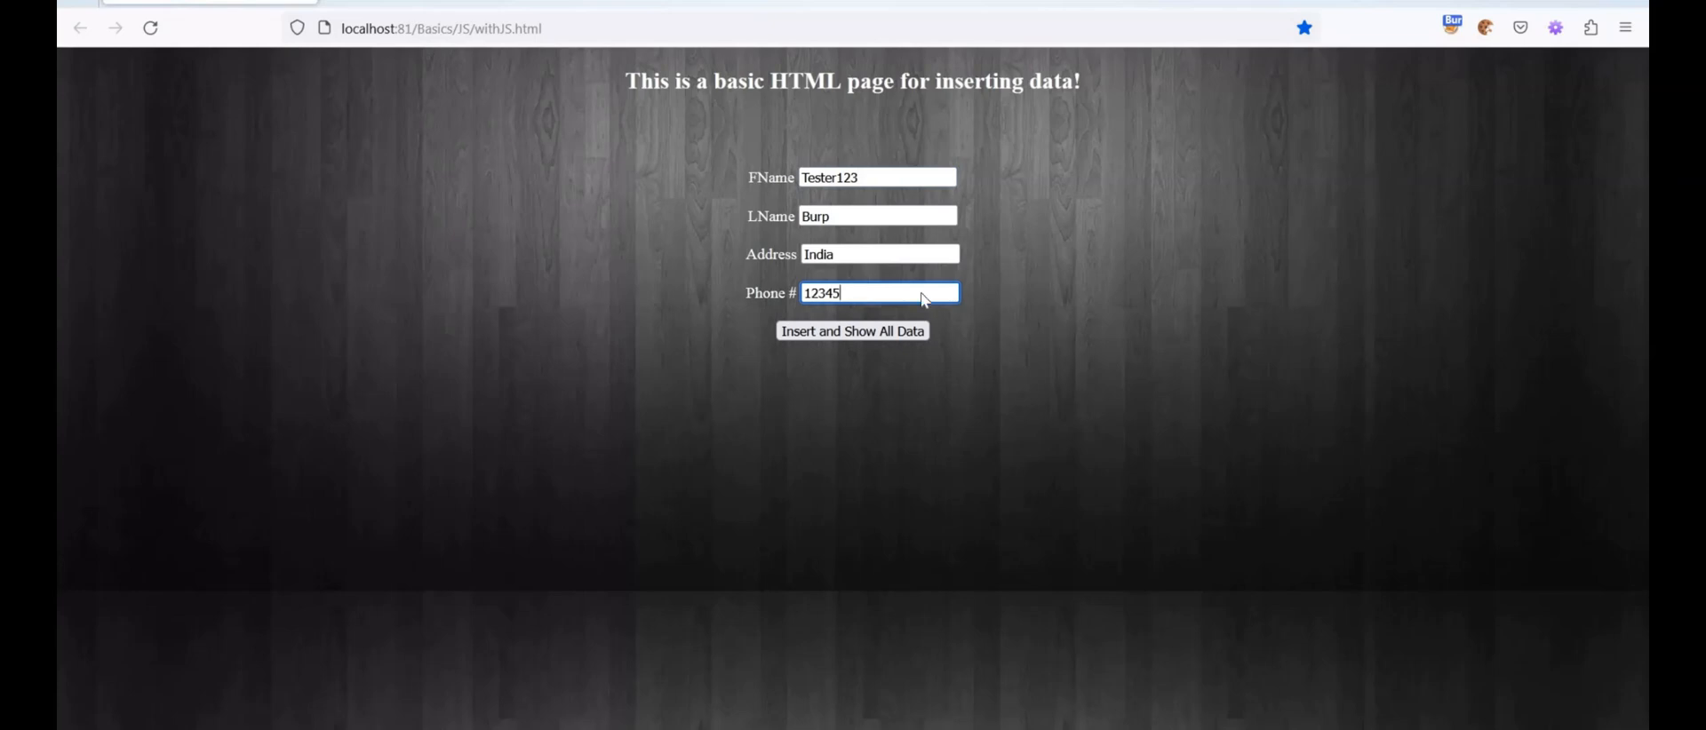
left_click(868, 314)
left_click(864, 331)
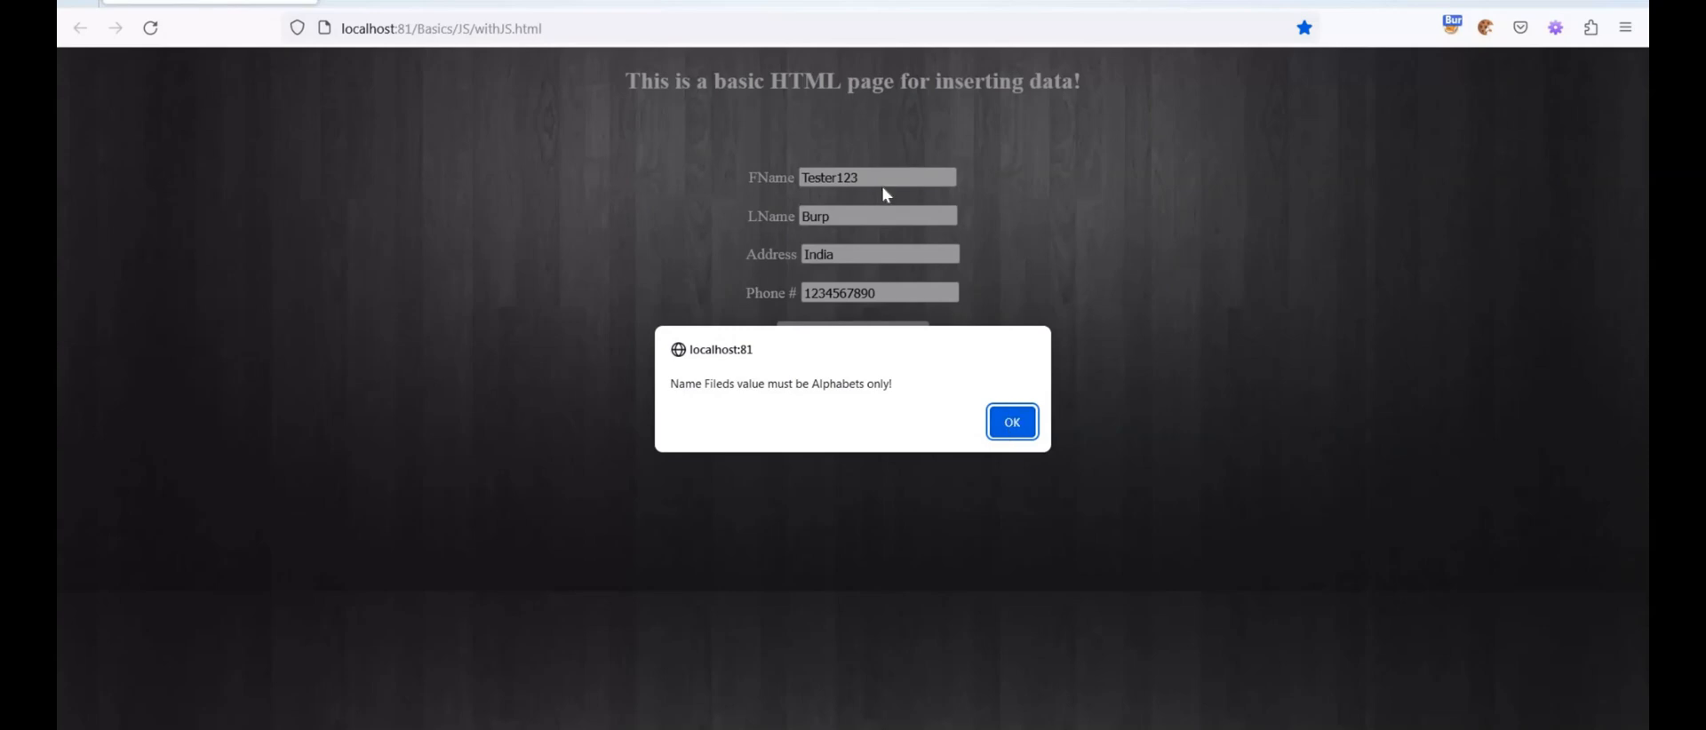
key("Return")
Set FName to Tester, change the phone number's last digit to 7, and submit the form
key("shift+Left")
key("shift+Left")
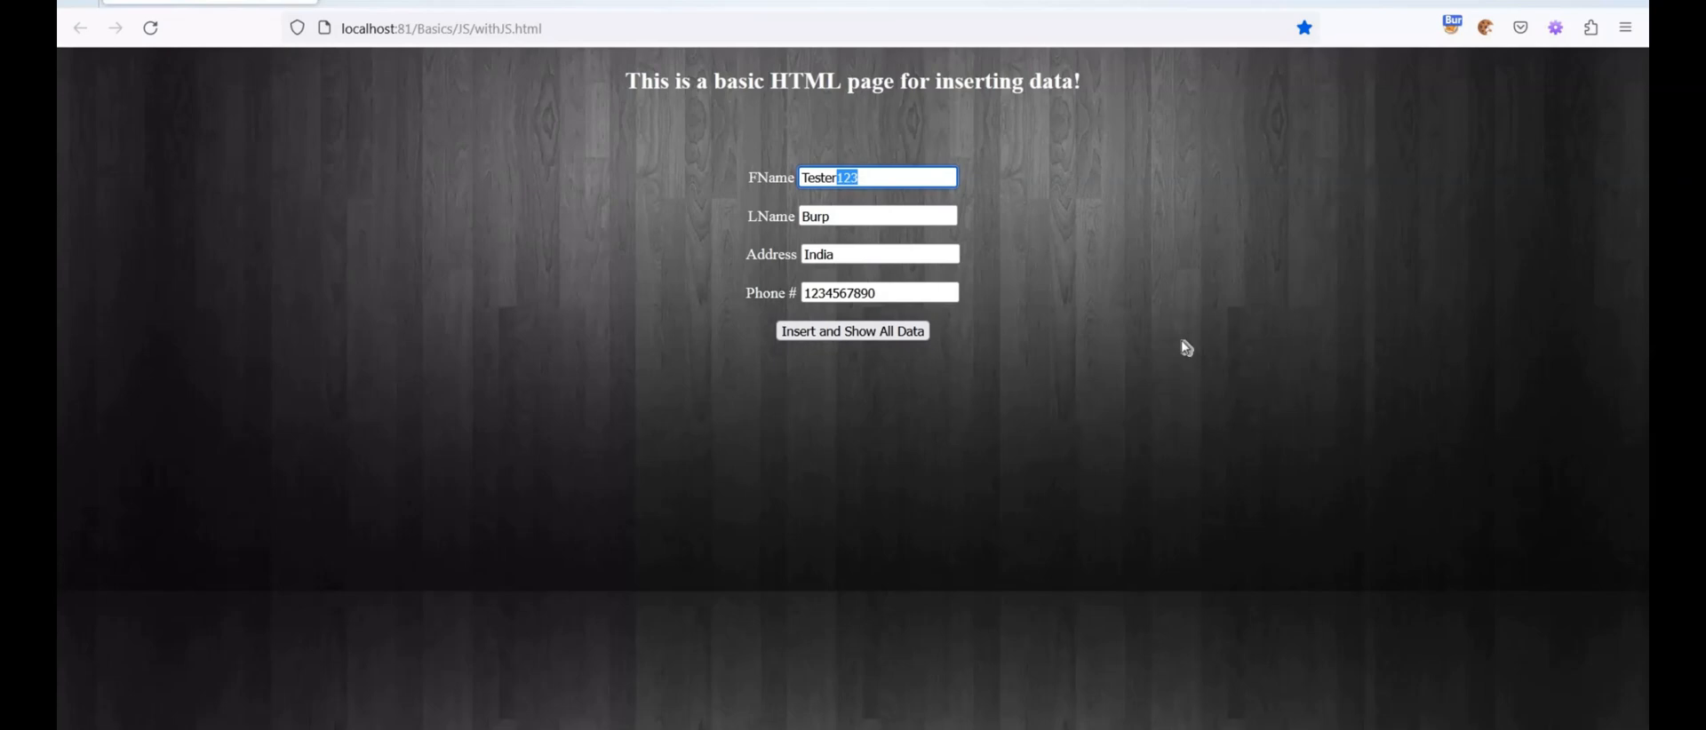
key("BackSpace")
left_click(888, 295)
key("BackSpace")
type("7")
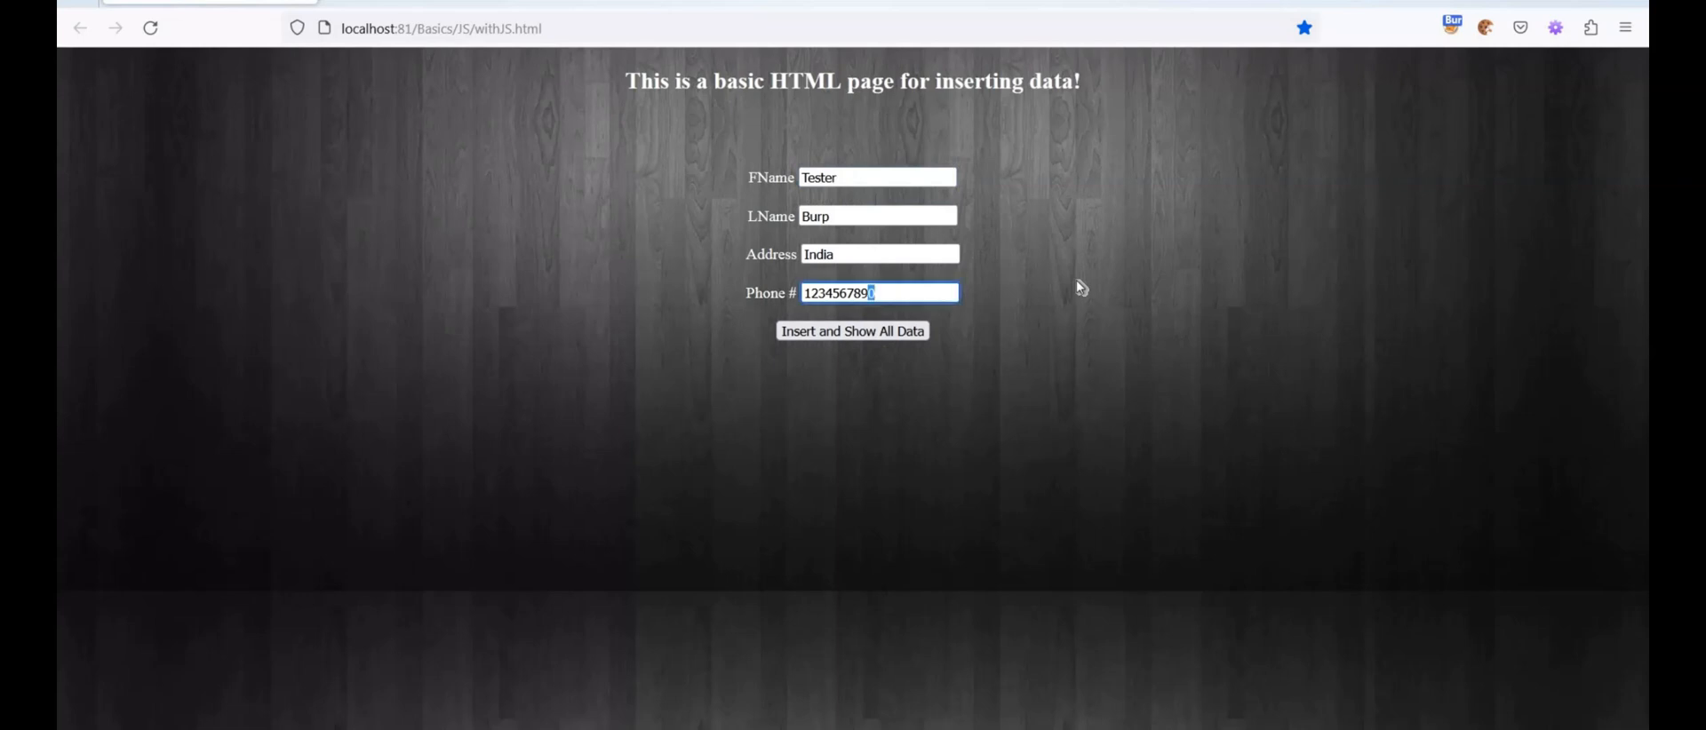
left_click(862, 336)
left_click(851, 332)
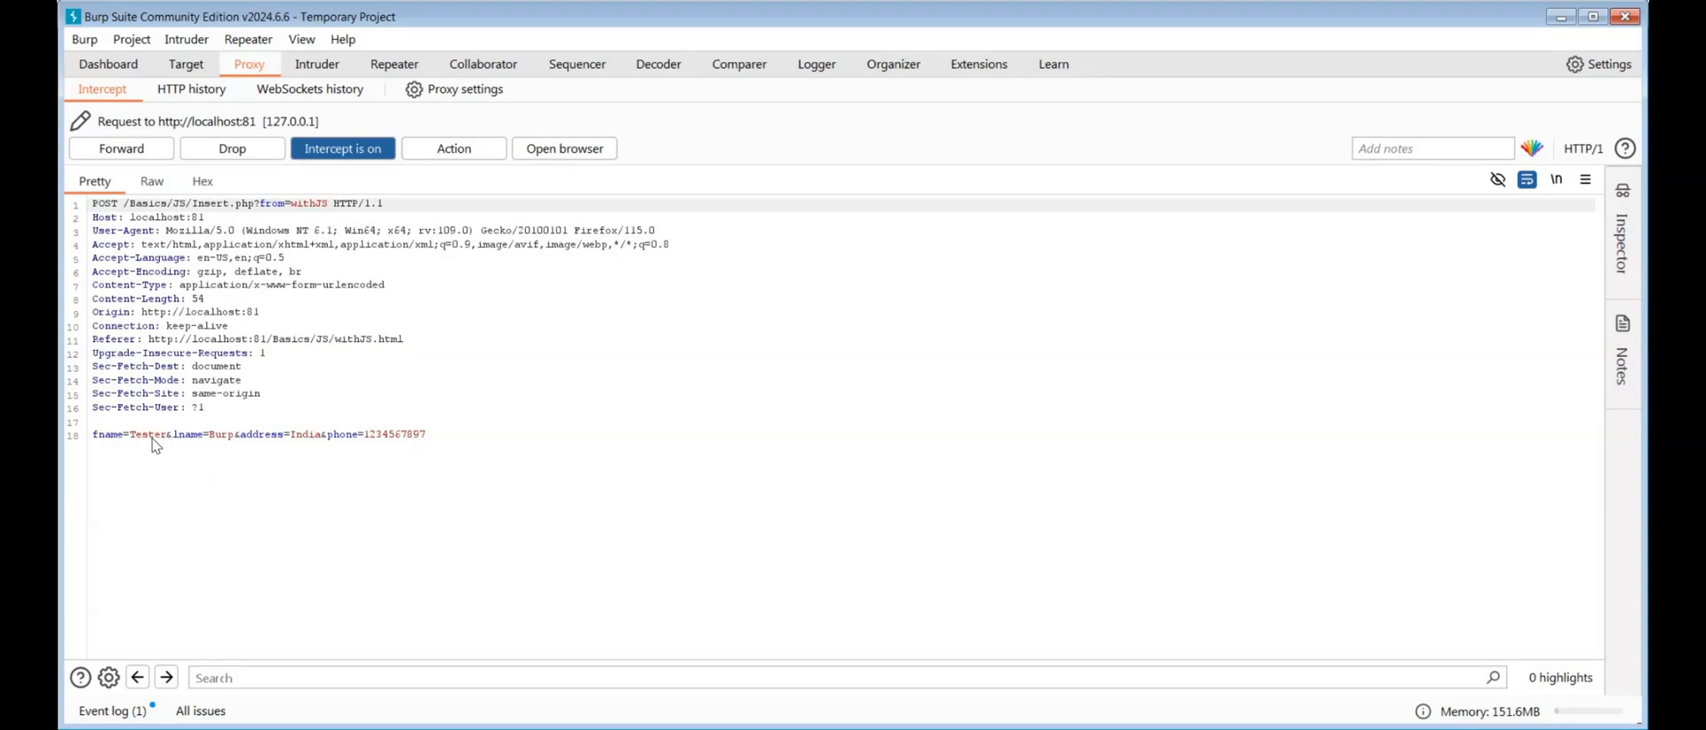
In Burp Suite's intercepted Insert.php POST request, append #@! to the fname value and place the cursor in the lname value
left_click(169, 436)
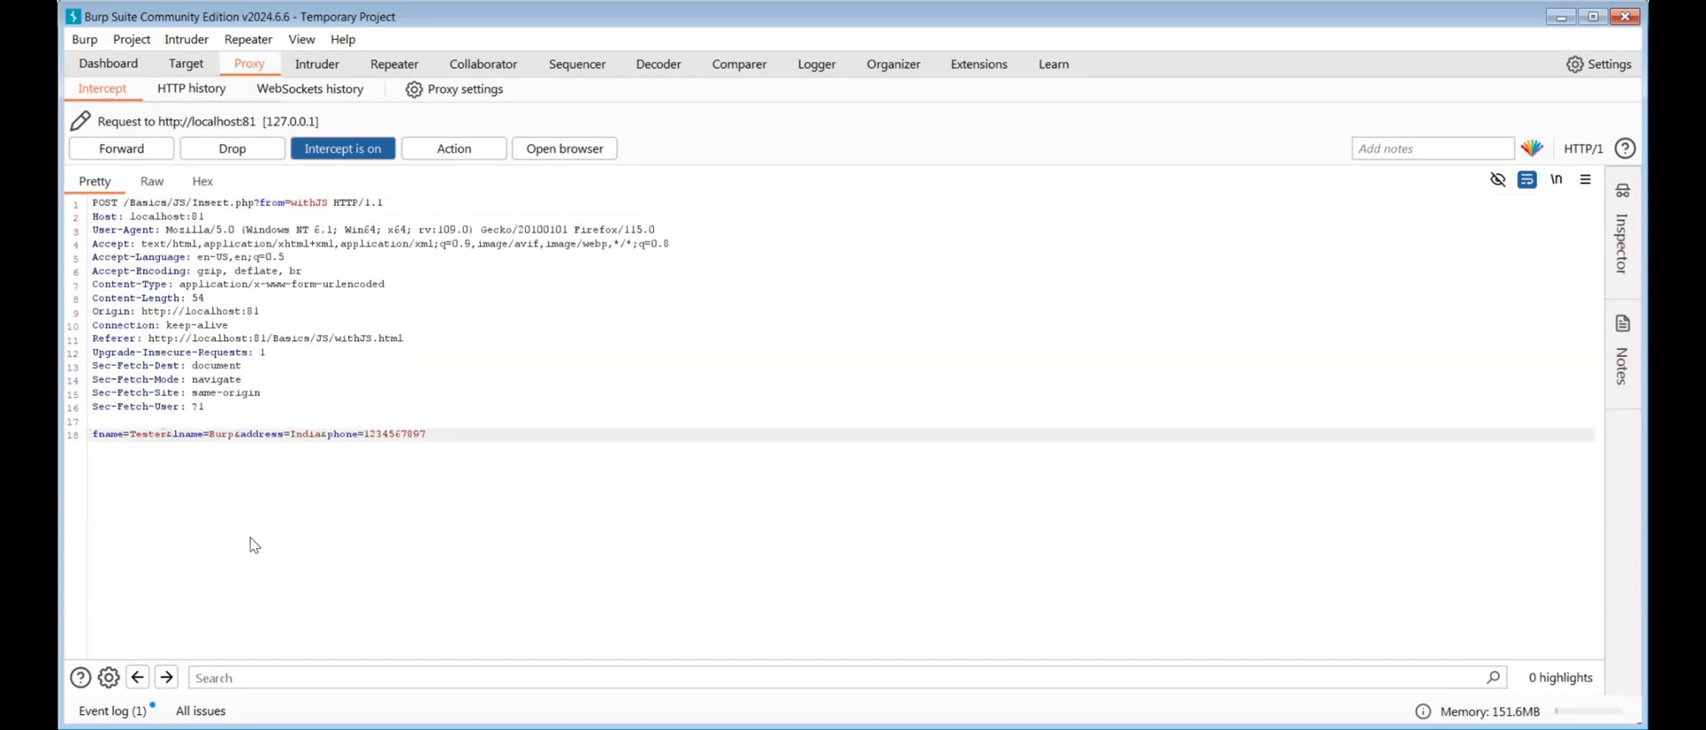
type("#@!")
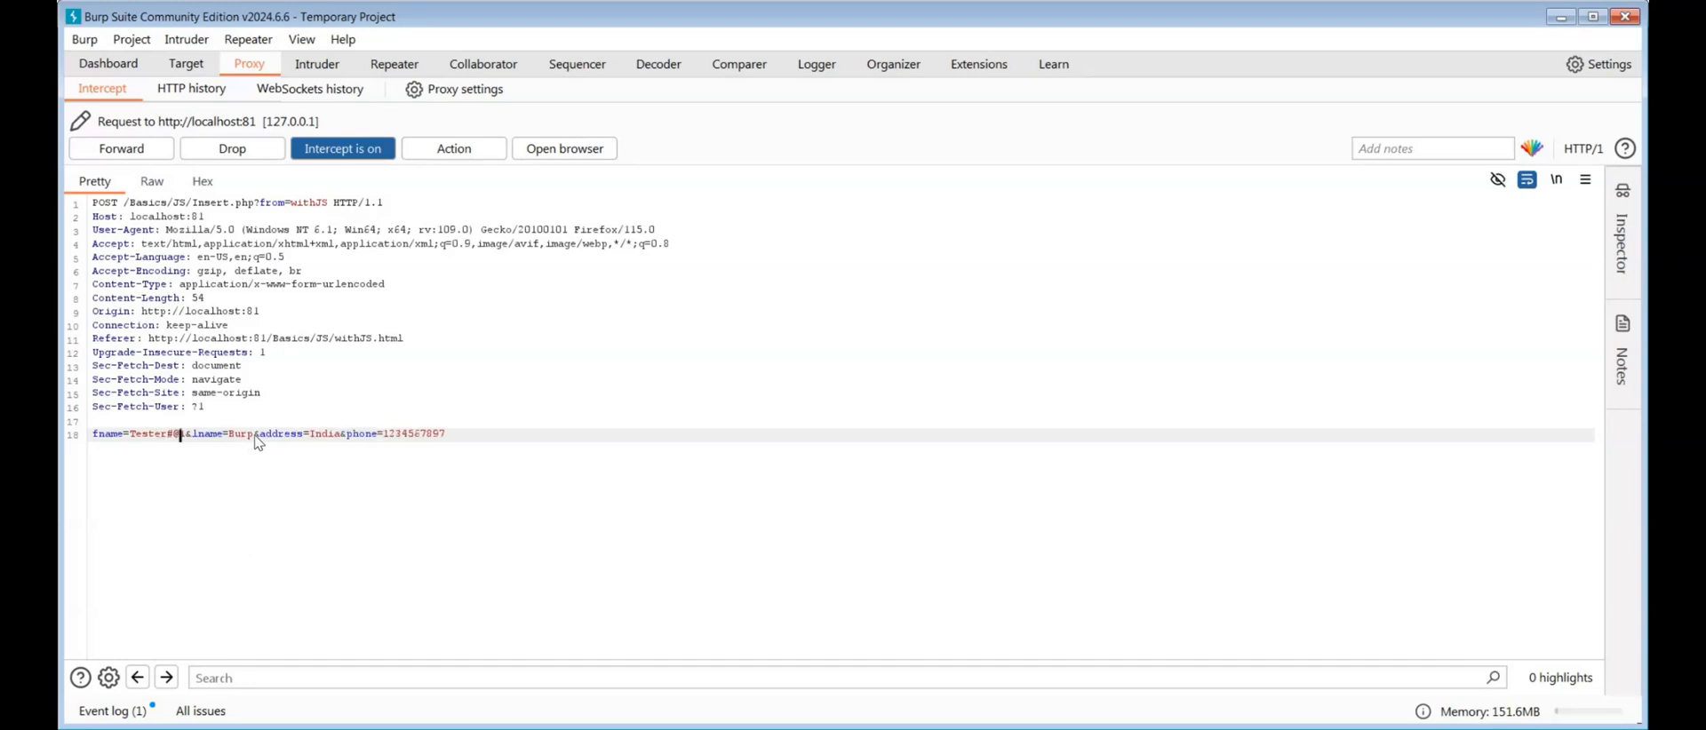
left_click(247, 435)
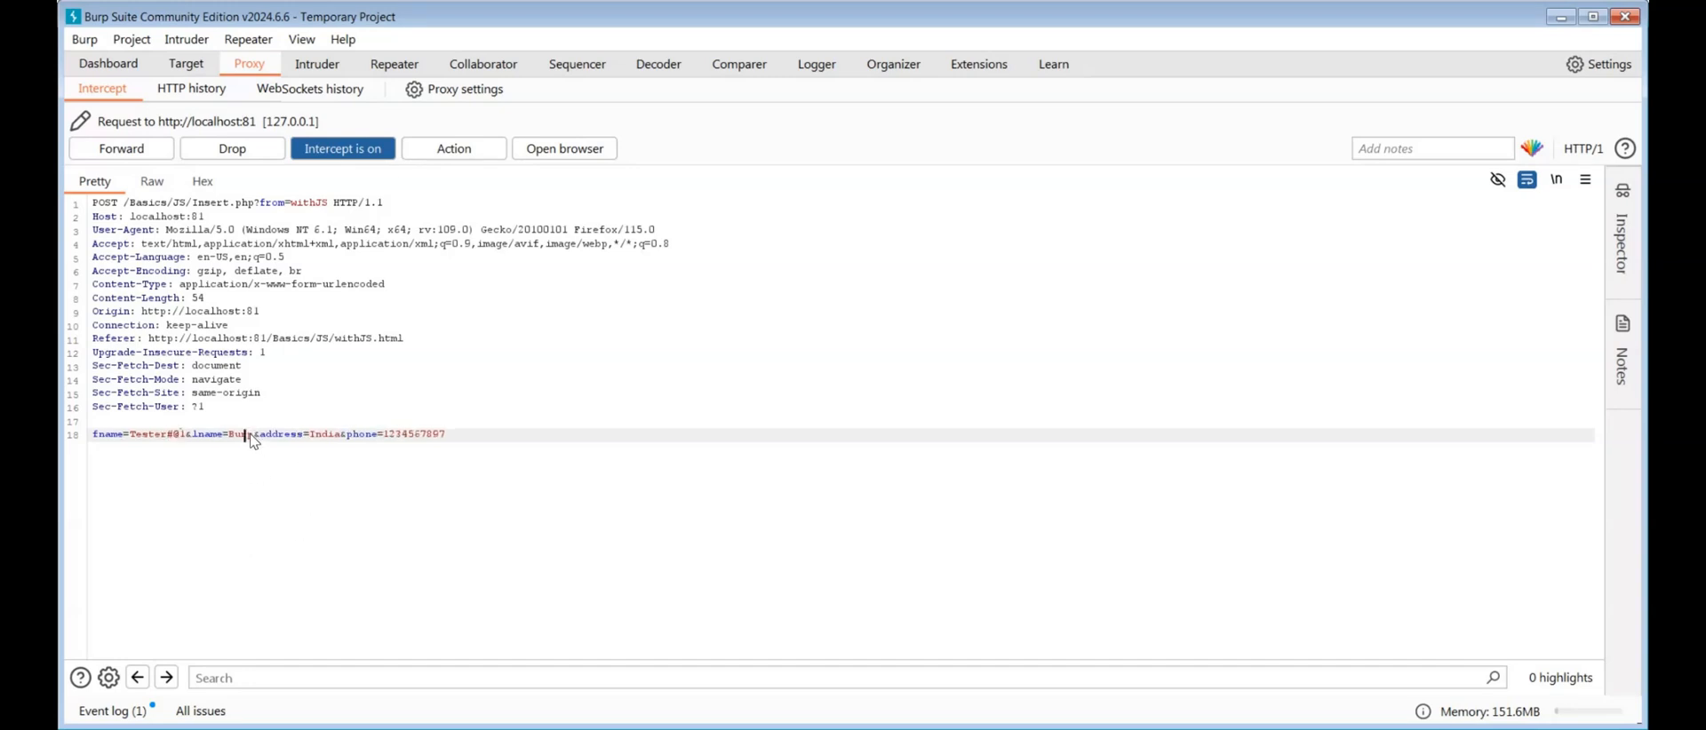
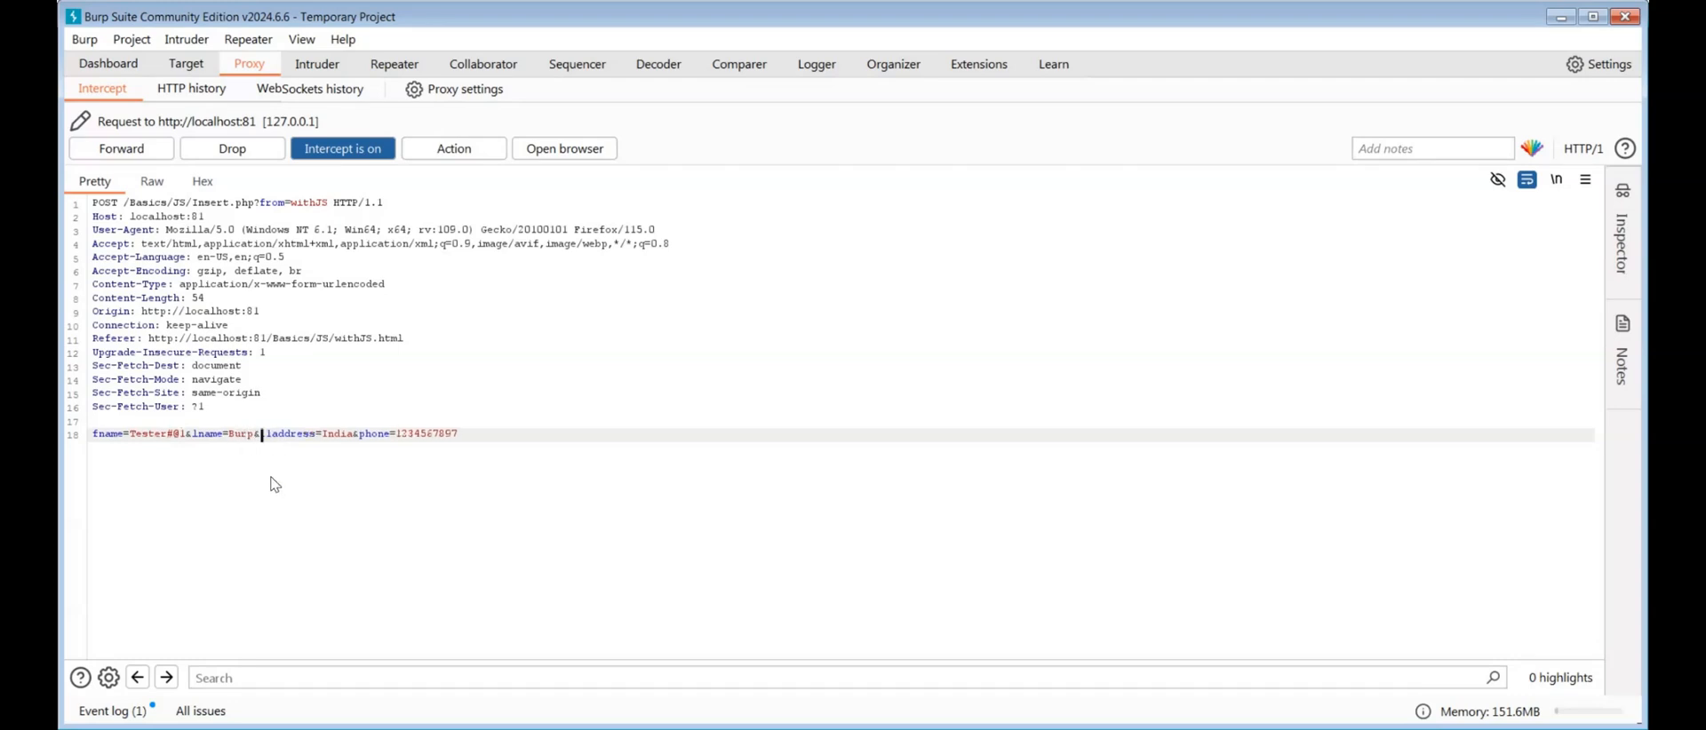
Remove the stray character before the address parameter and change the lname value to Bur1p in the intercepted request
key("BackSpace")
key("BackSpace")
type("1p")
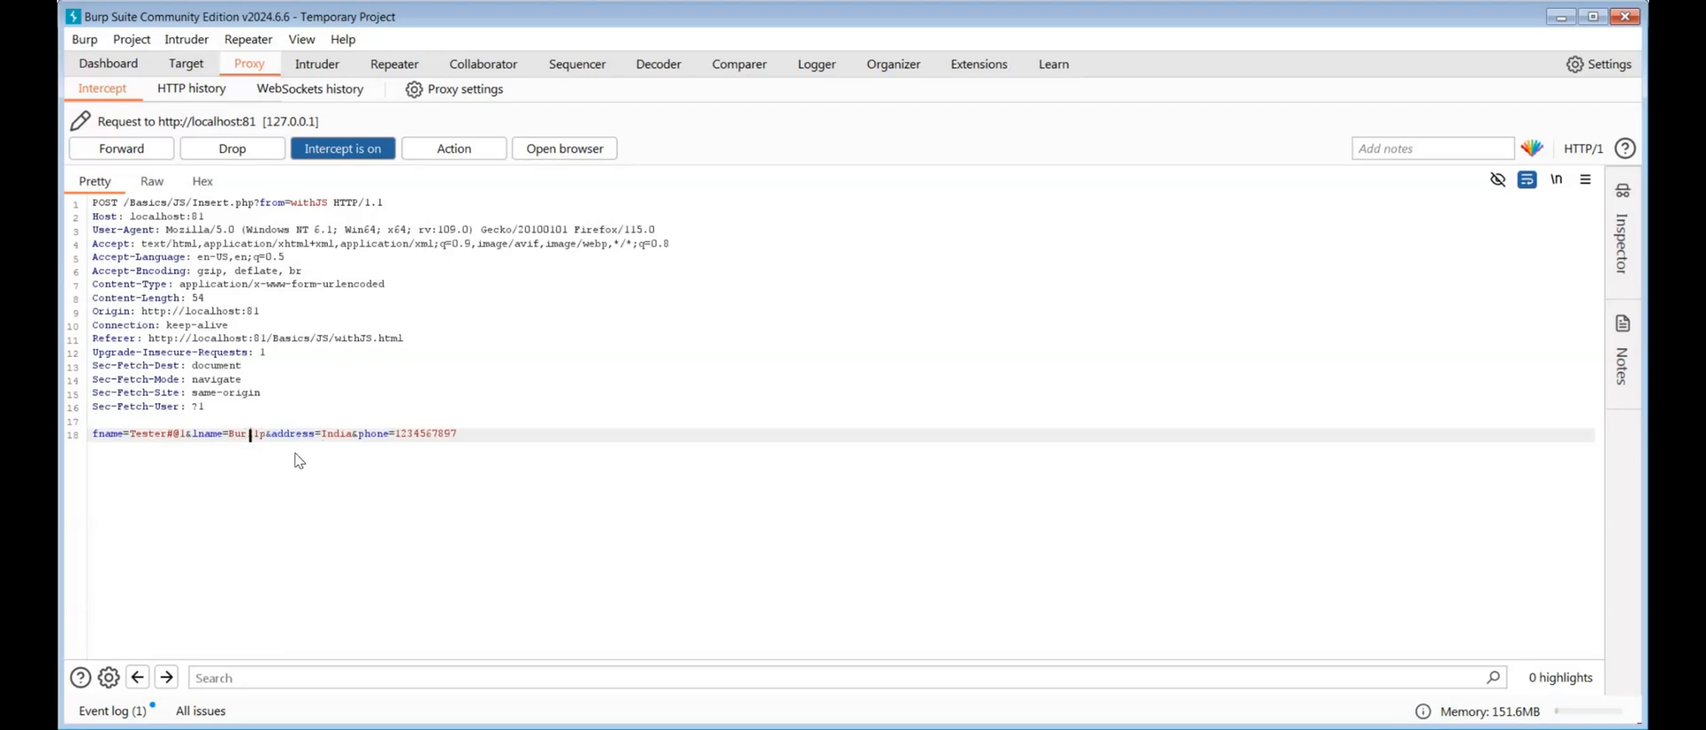
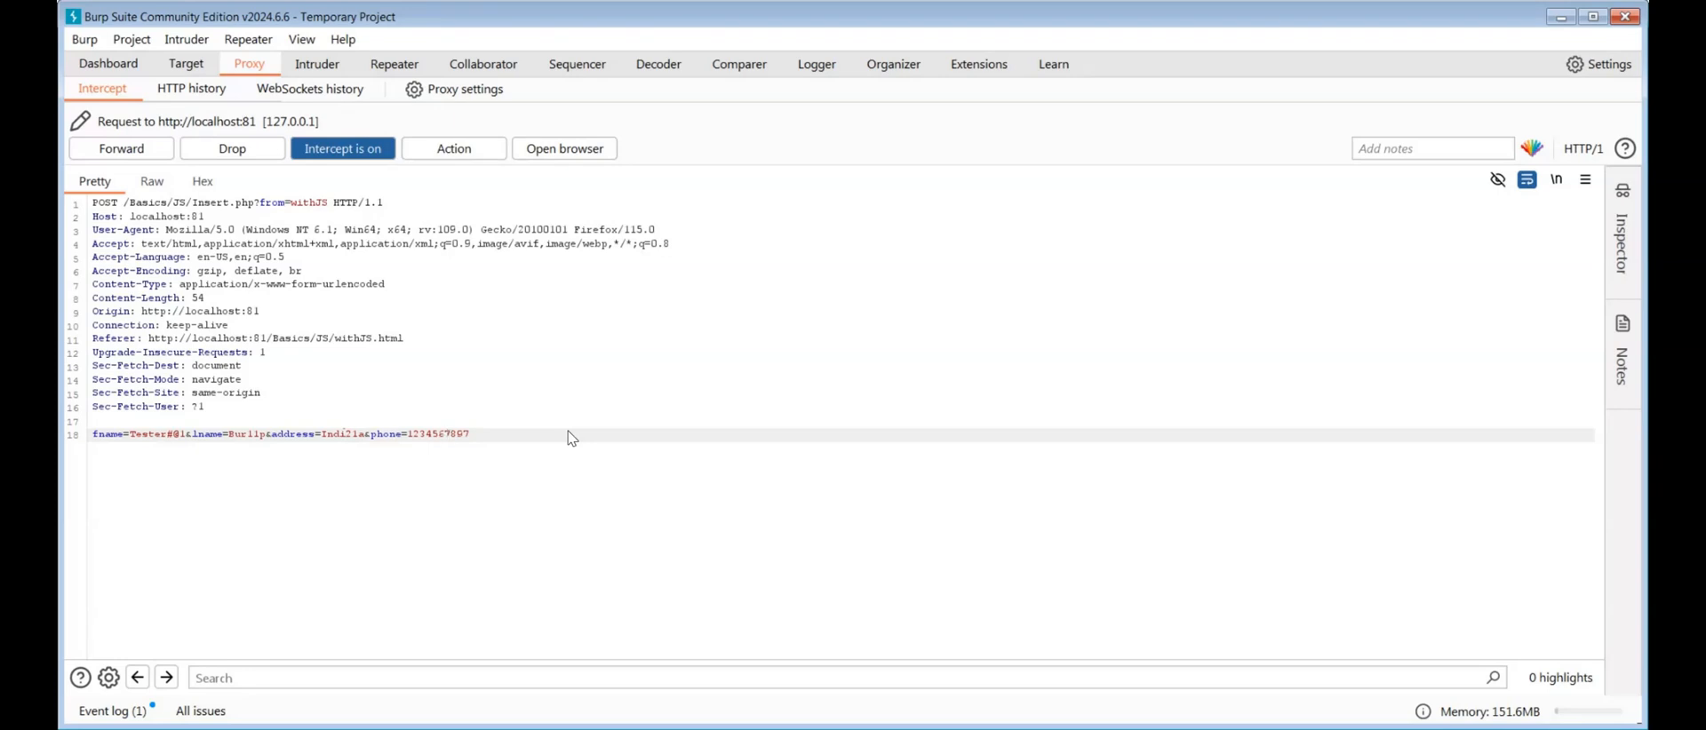
Show the intercepted request's body parameters in the Inspector and clear the phone value
left_click(1622, 258)
left_click(1413, 306)
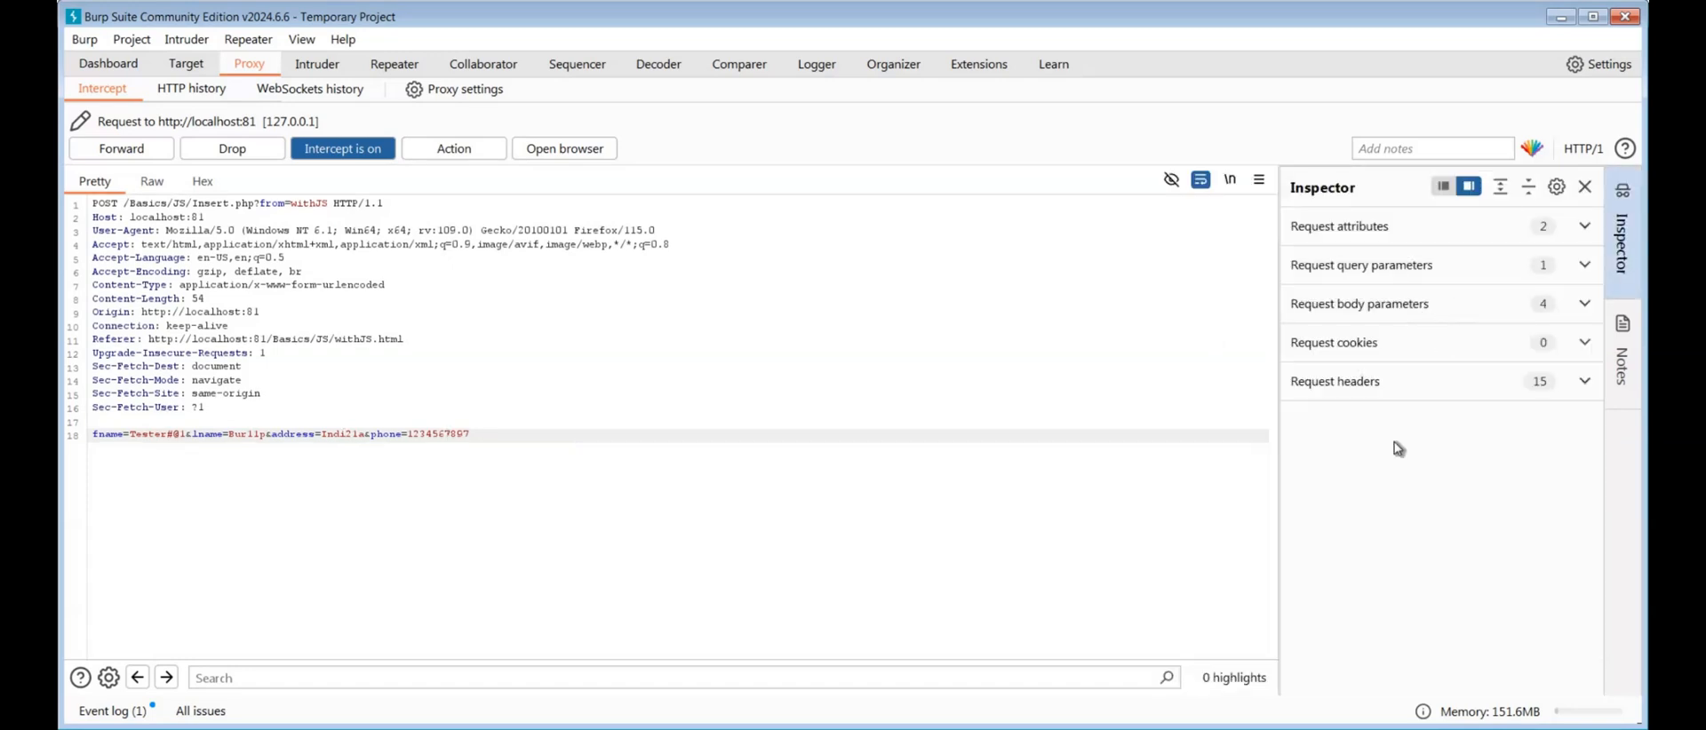
double_click(1511, 446)
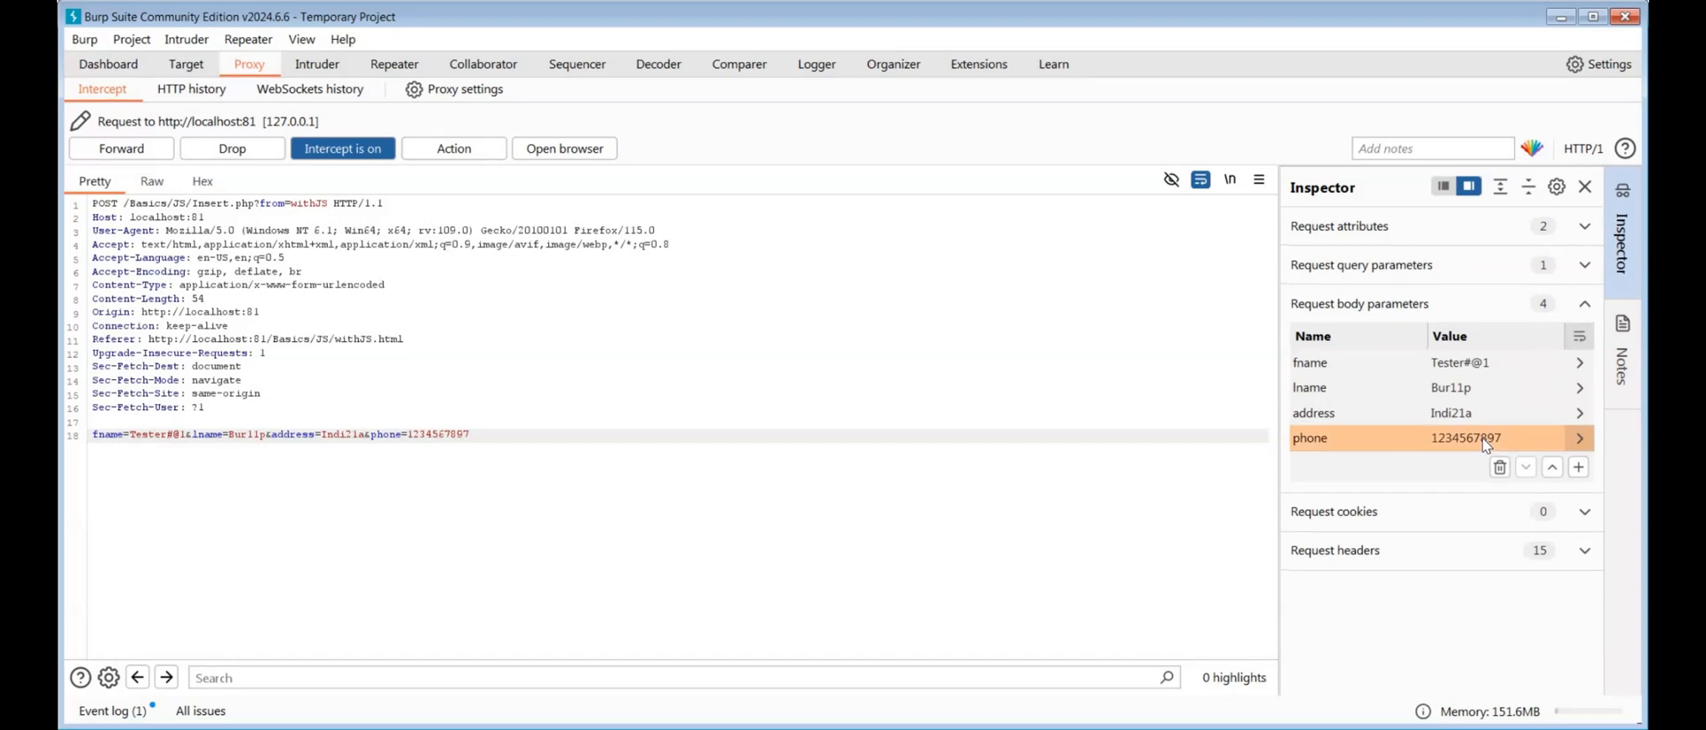
key("shift+Left")
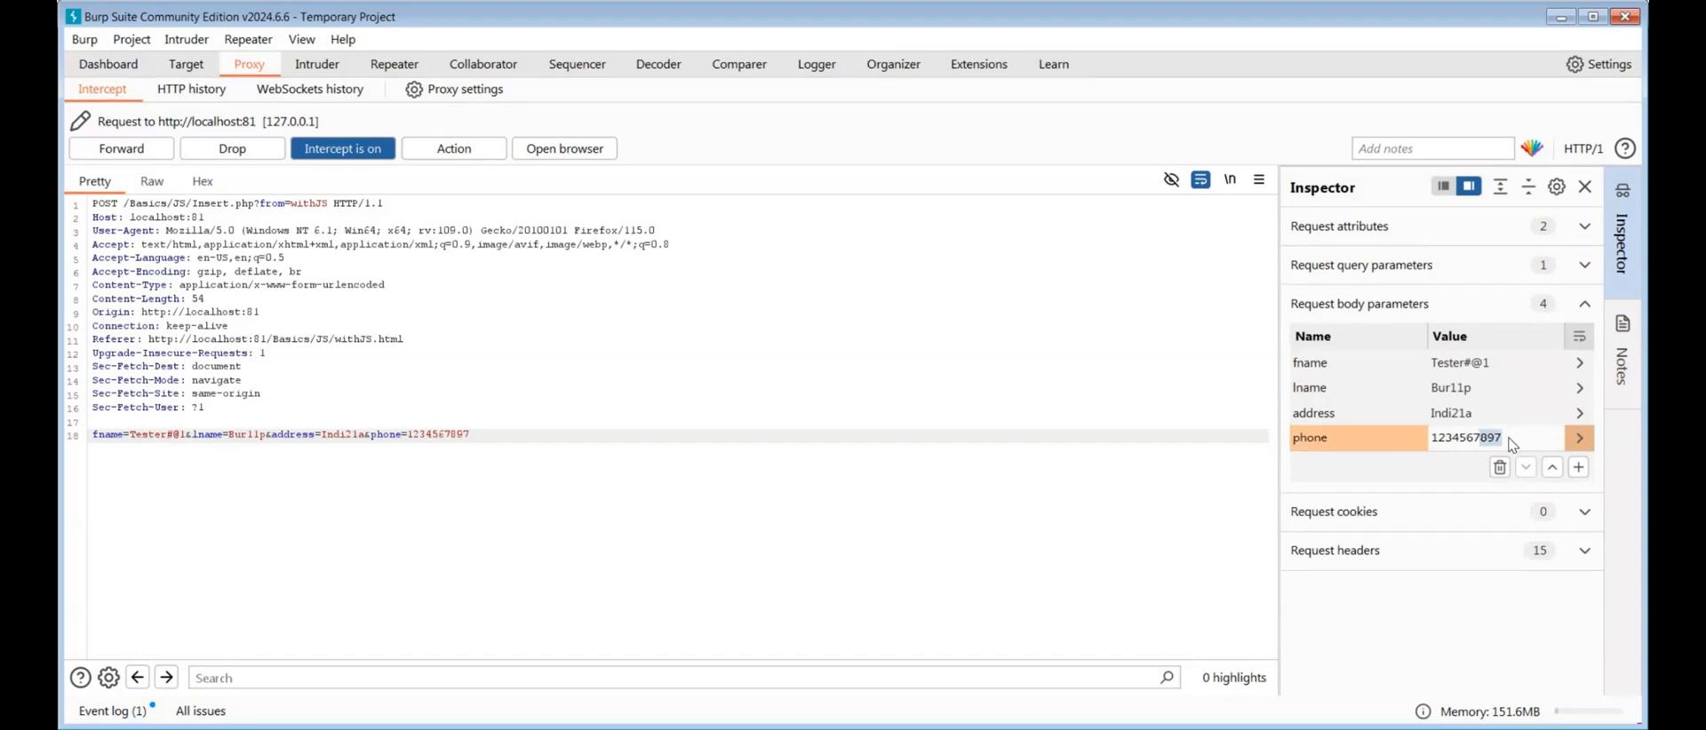
type("qgg")
key("shift+Left")
key("shift+Left")
key("shift+Left")
key("shift+Left")
key("shift+Left")
key("shift+Left")
key("shift+Left")
key("shift+Left")
key("shift+Left")
key("shift+Left")
key("BackSpace")
key("Return")
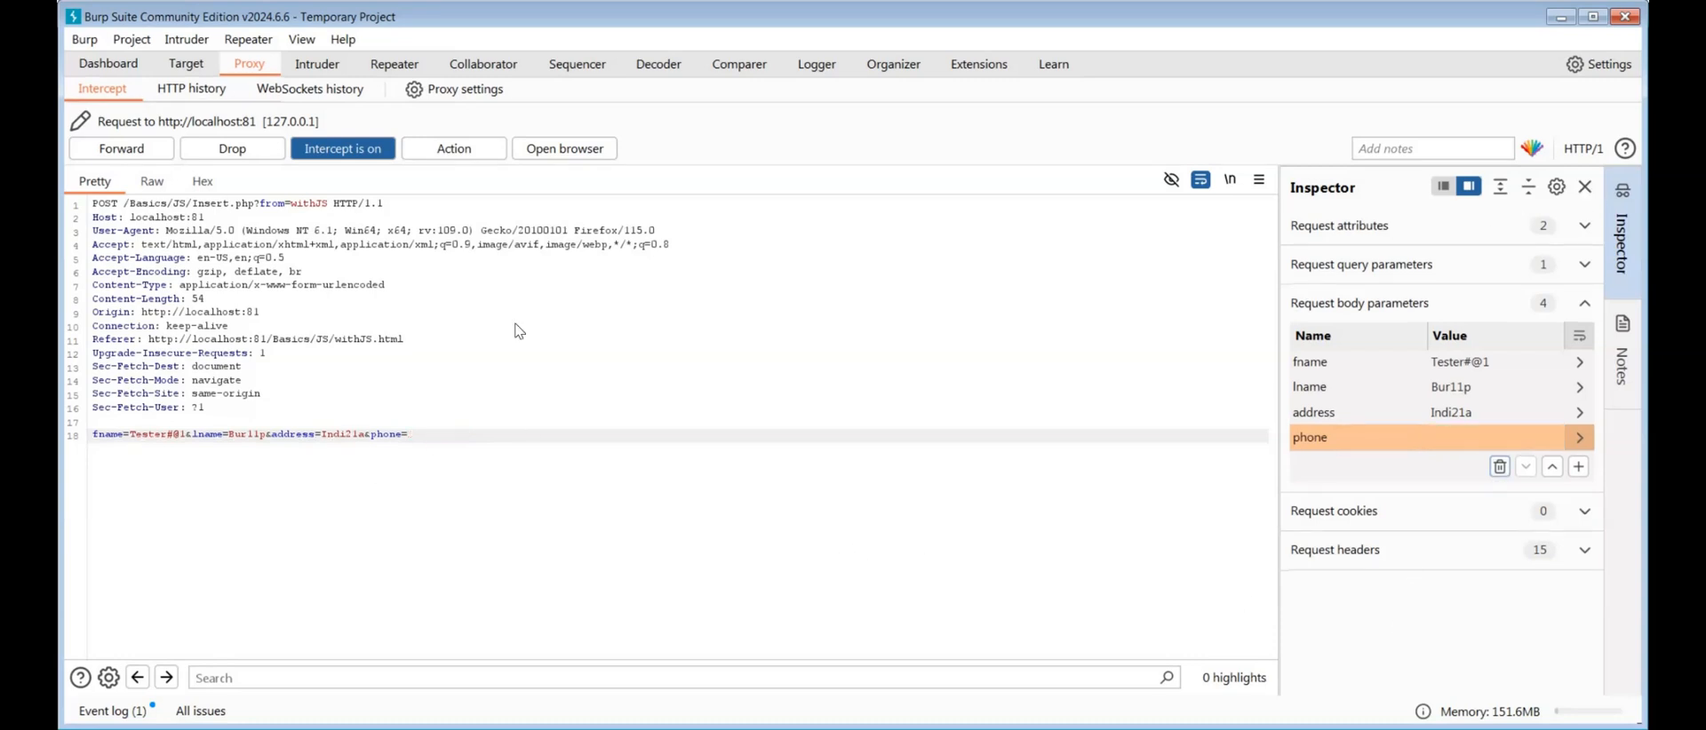
Forward the modified request to the server and switch to Firefox to view the inserted data
left_click(127, 156)
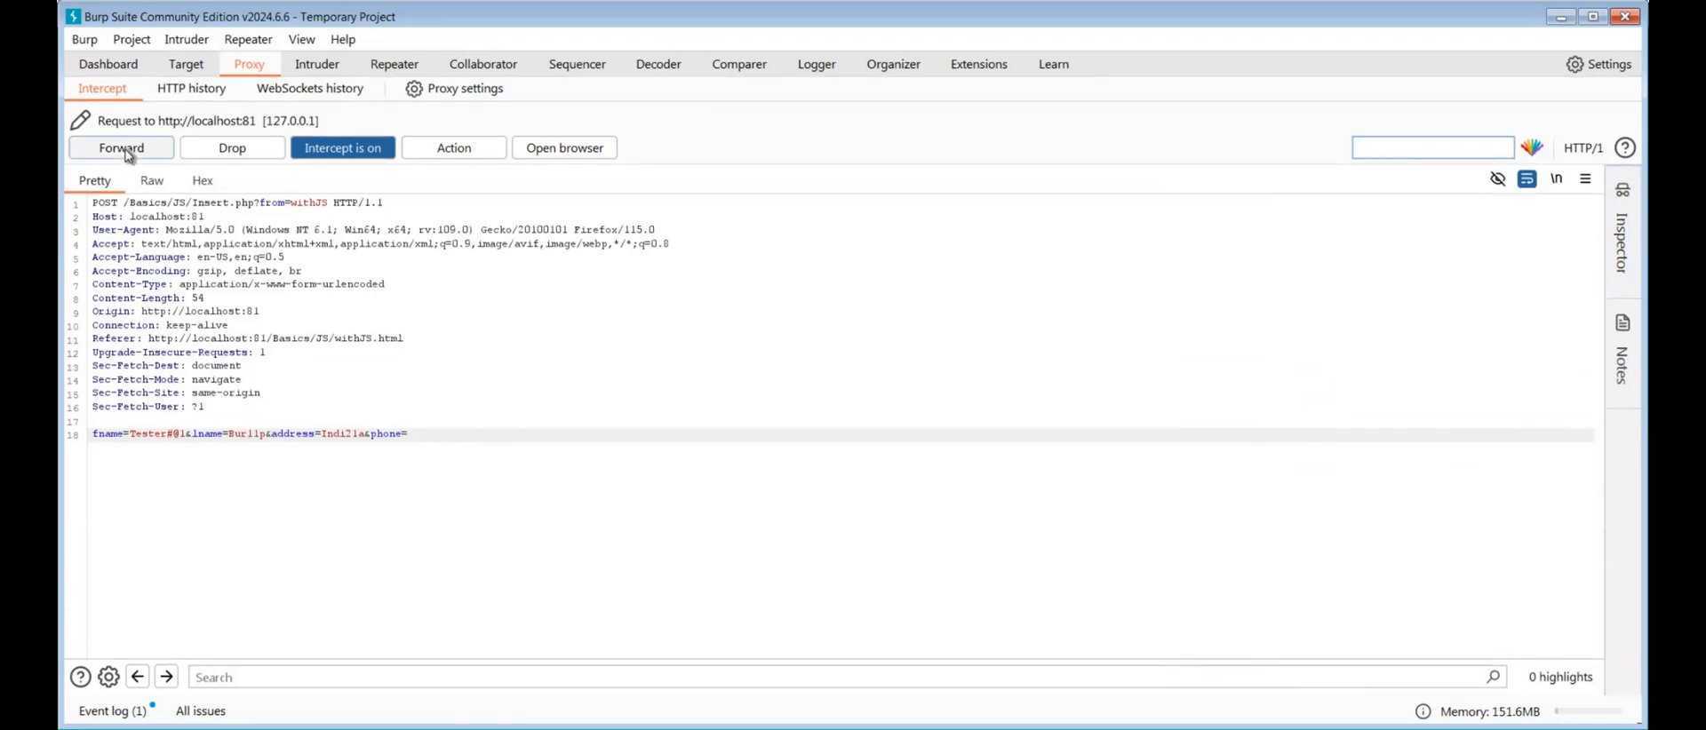
left_click(127, 155)
key("ctrl+t")
key("alt+Tab")
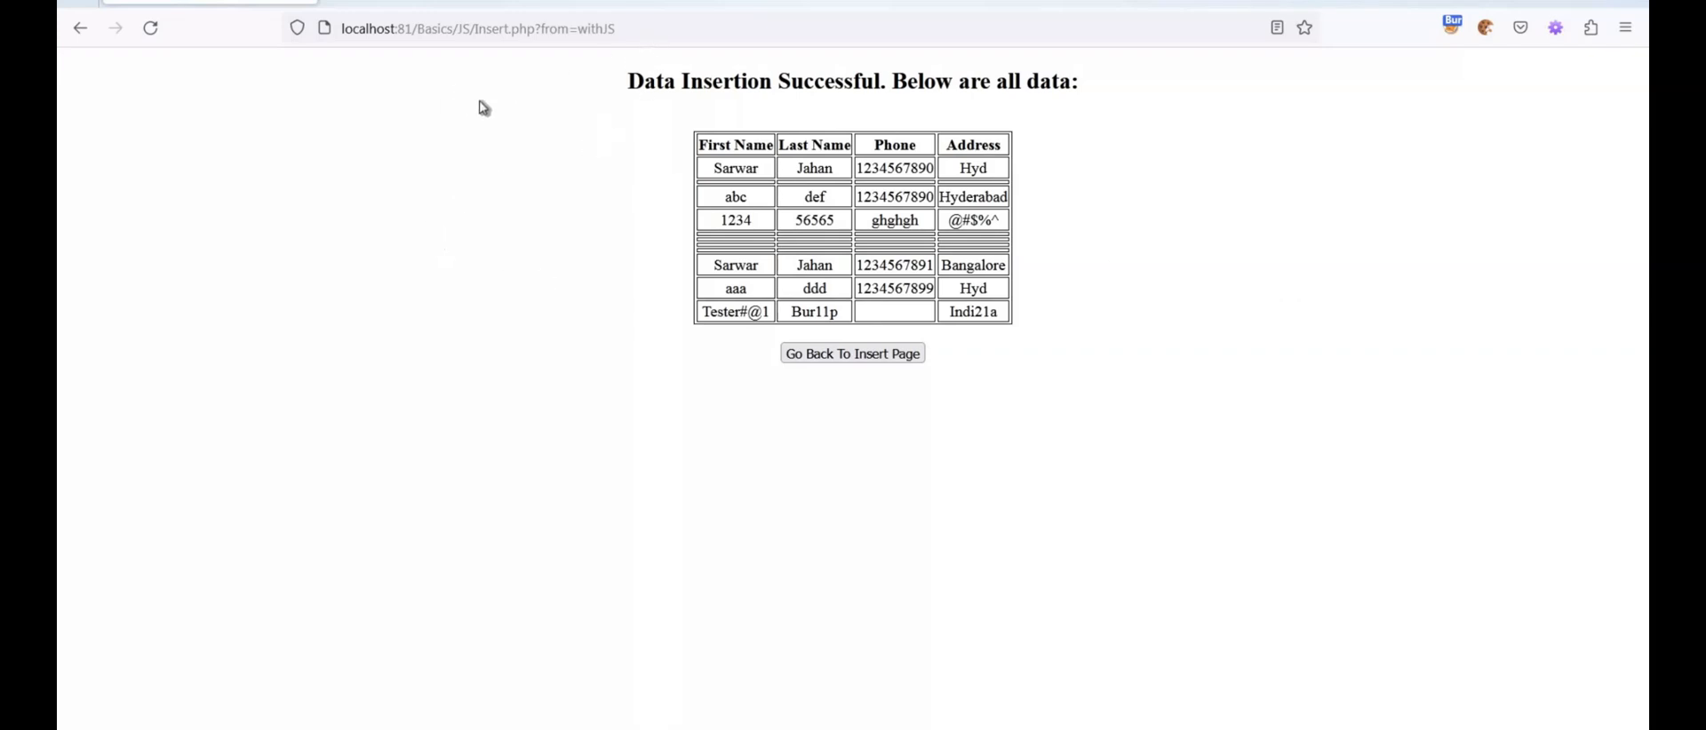
Go back to the insert page and reload localhost:81/Basics/JS/withJS.html
left_click(860, 357)
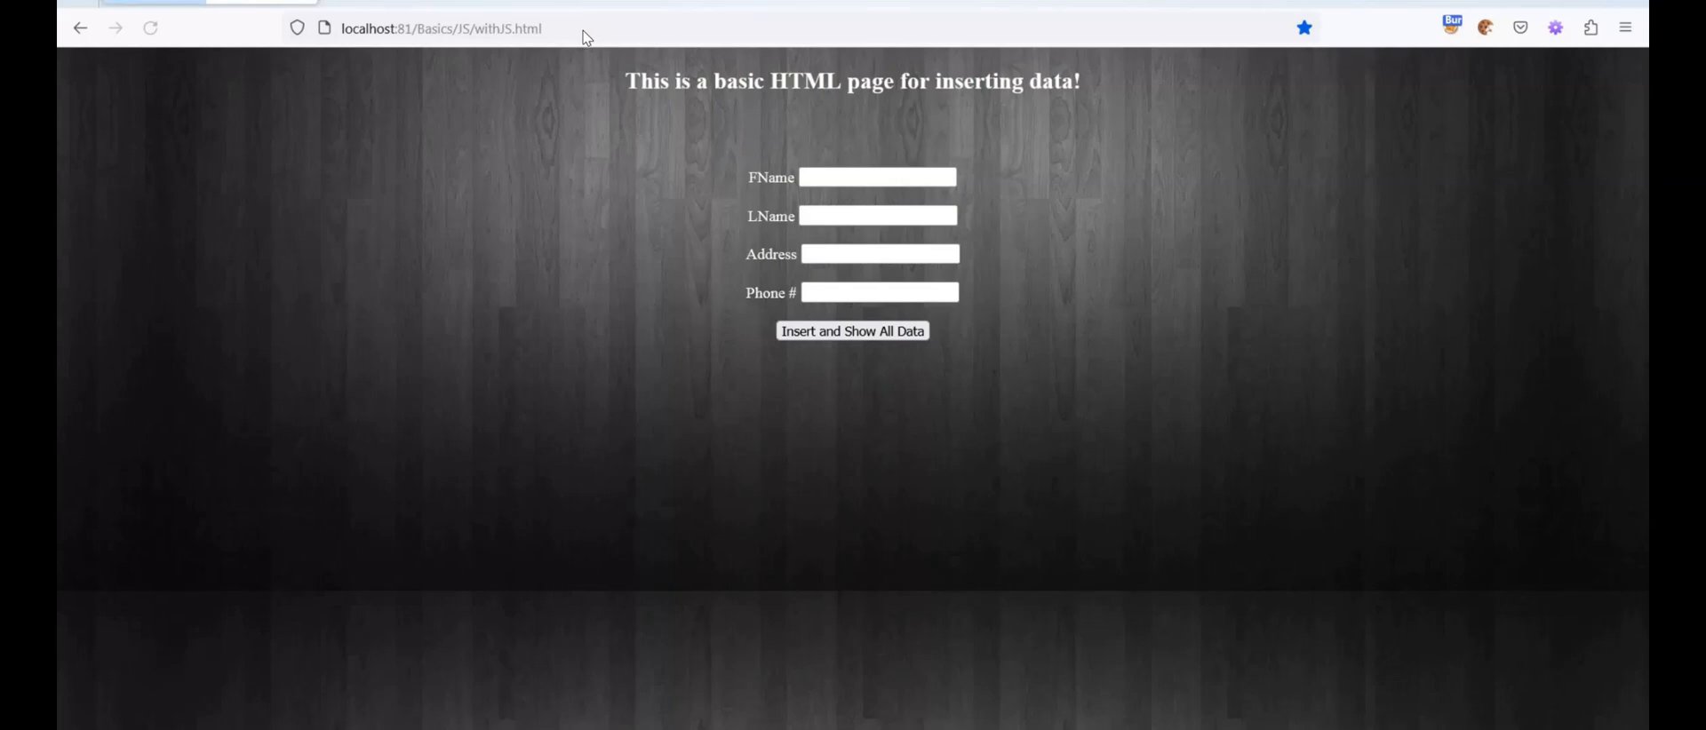
left_click(340, 37)
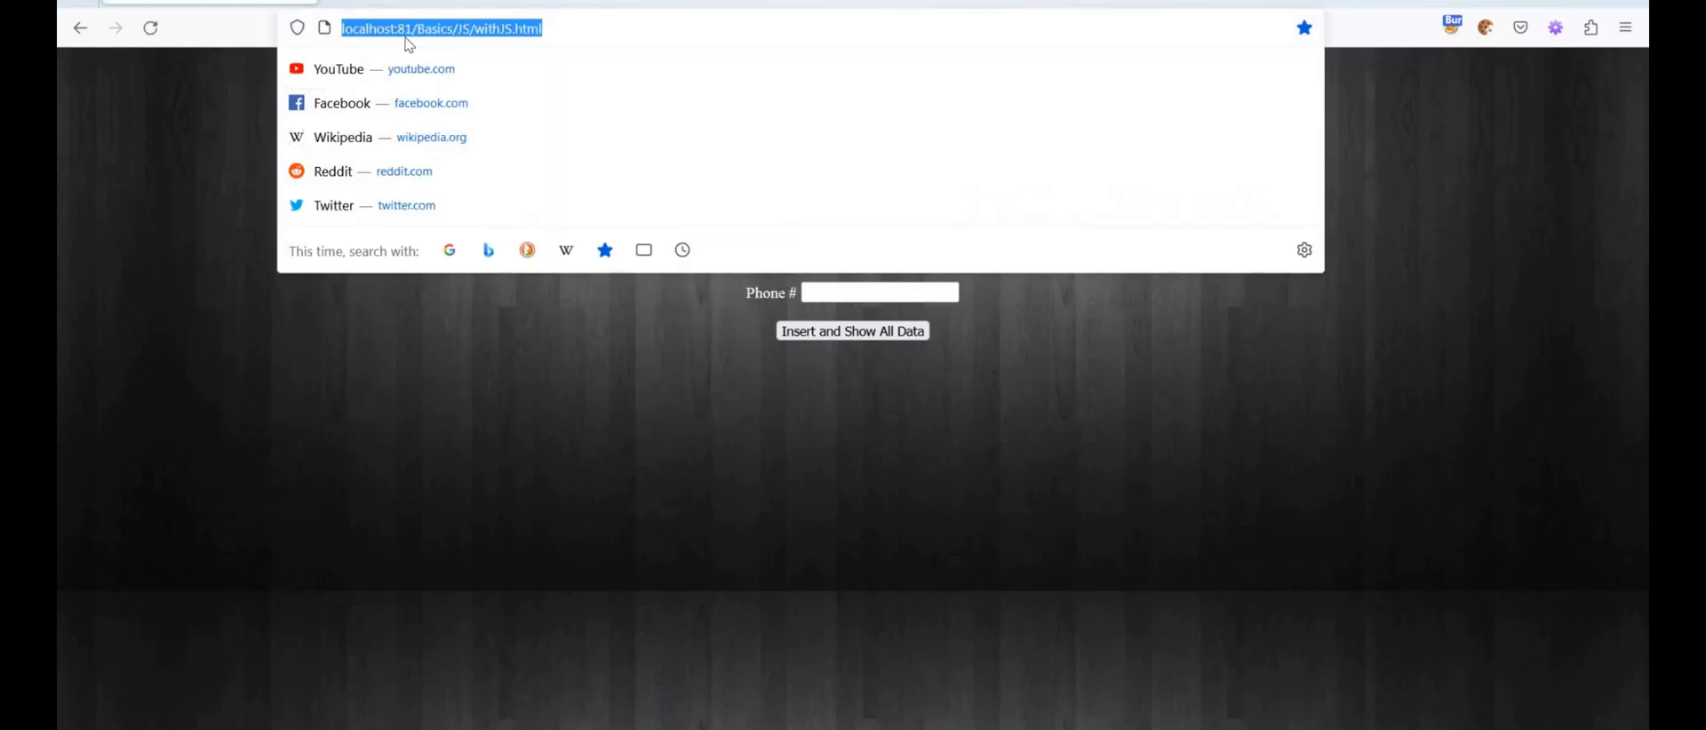
key("Return")
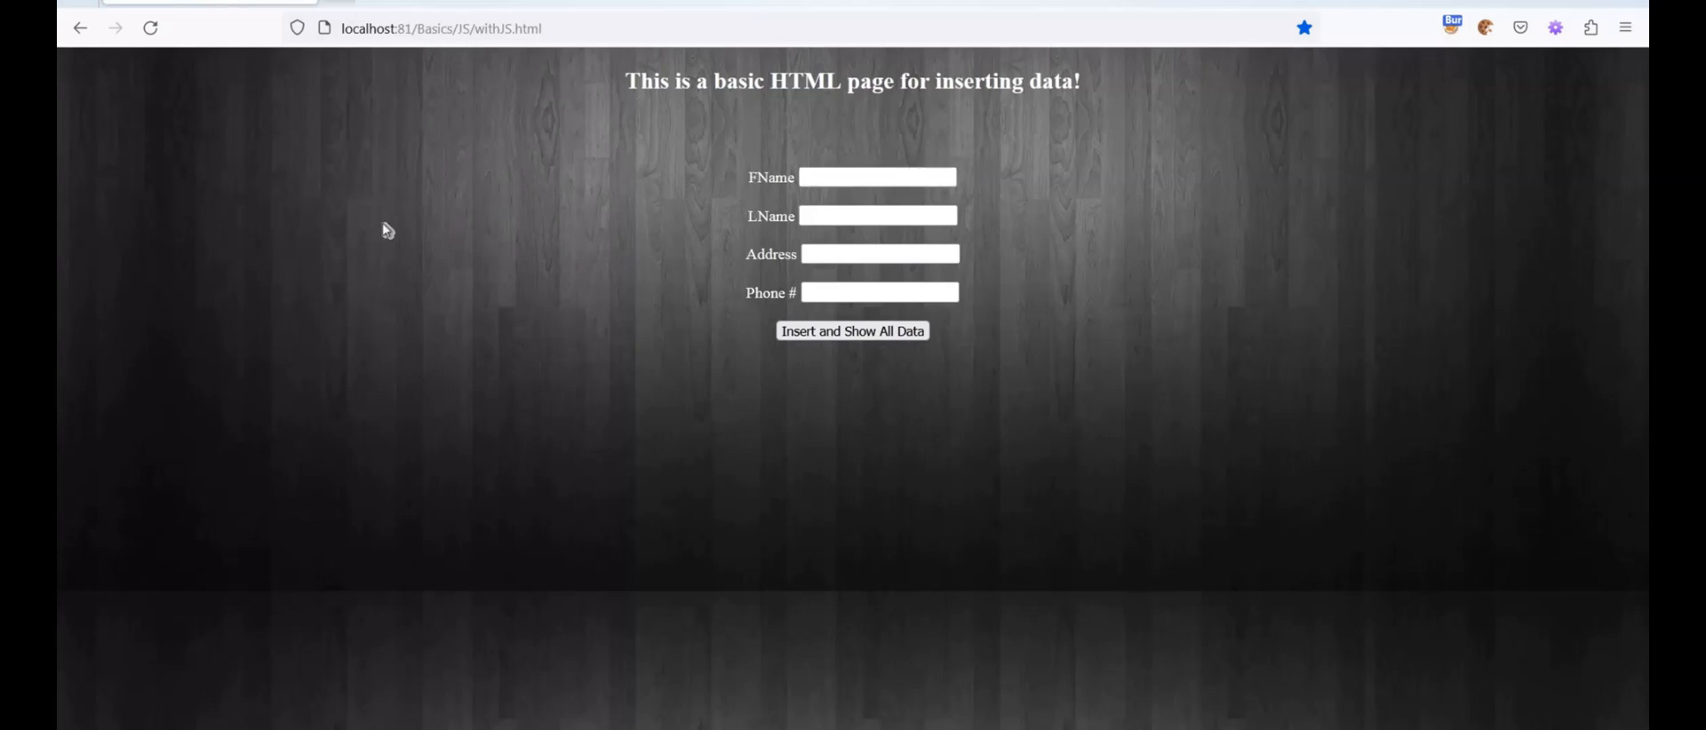
Search for google in a new browser tab to test an HTTPS site through the proxy
key("ctrl+t")
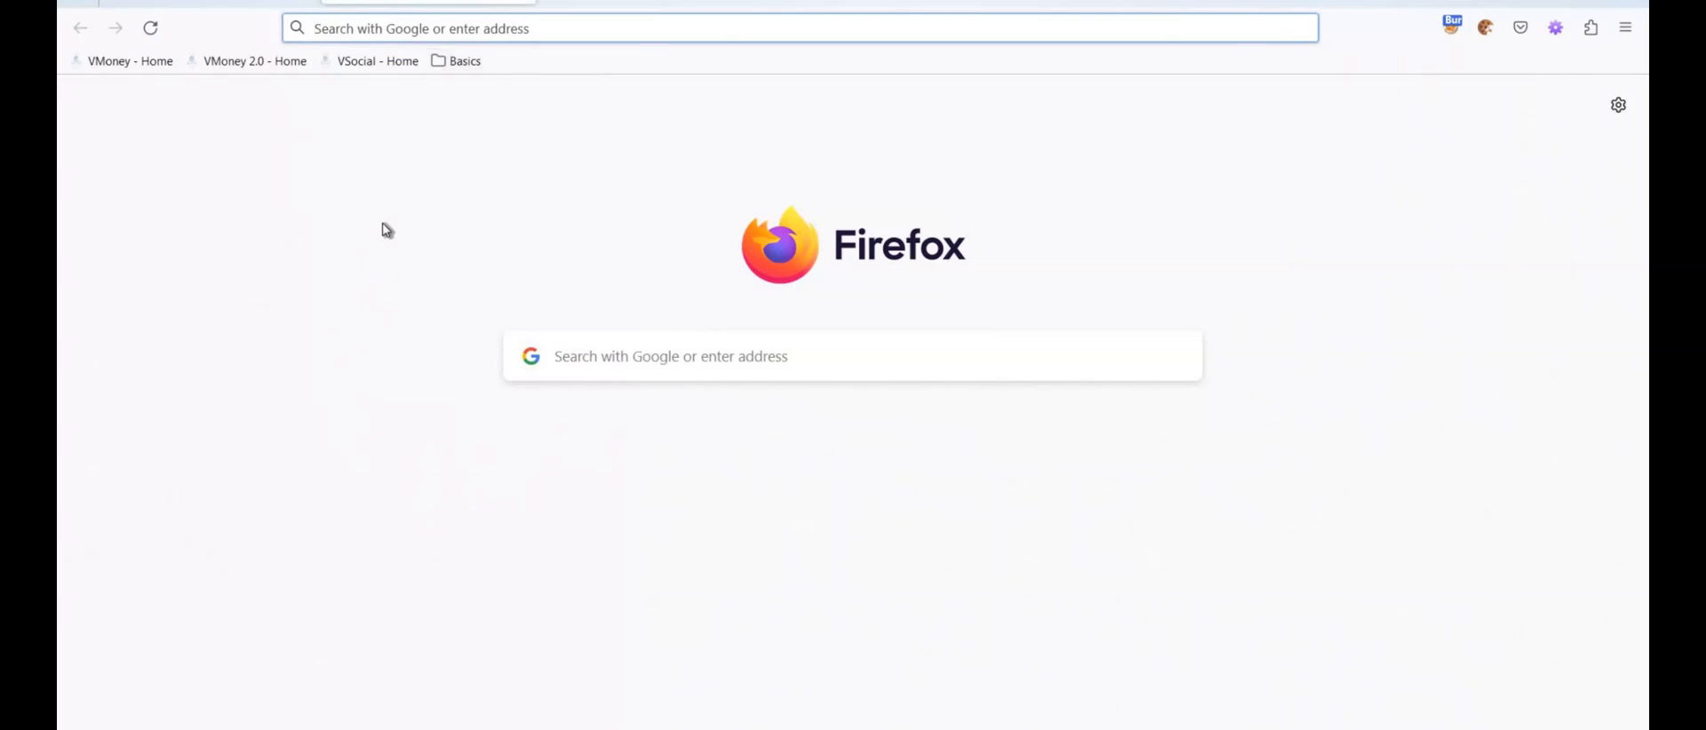
type("google")
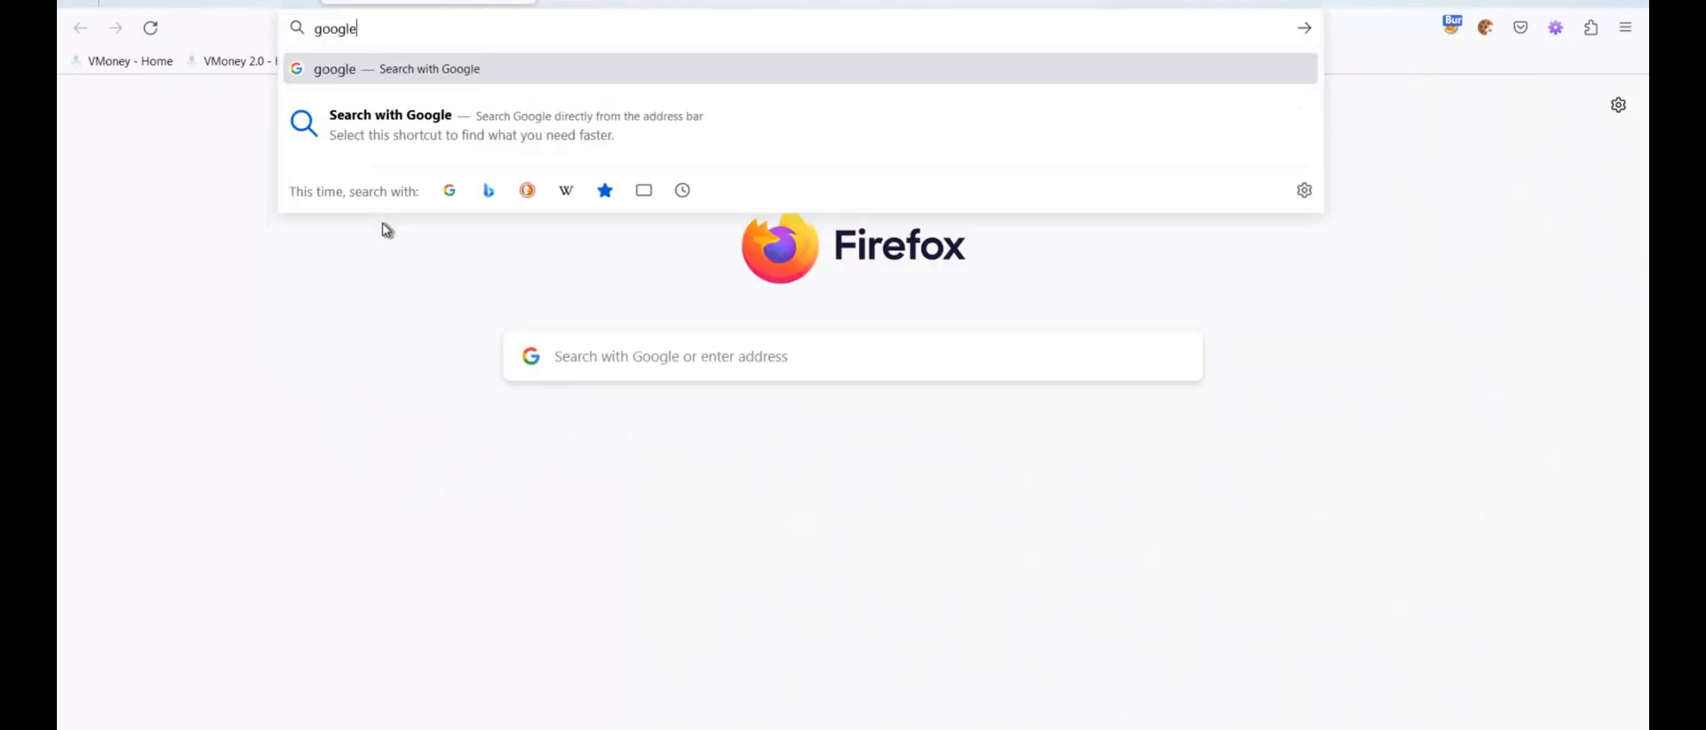
key("Return")
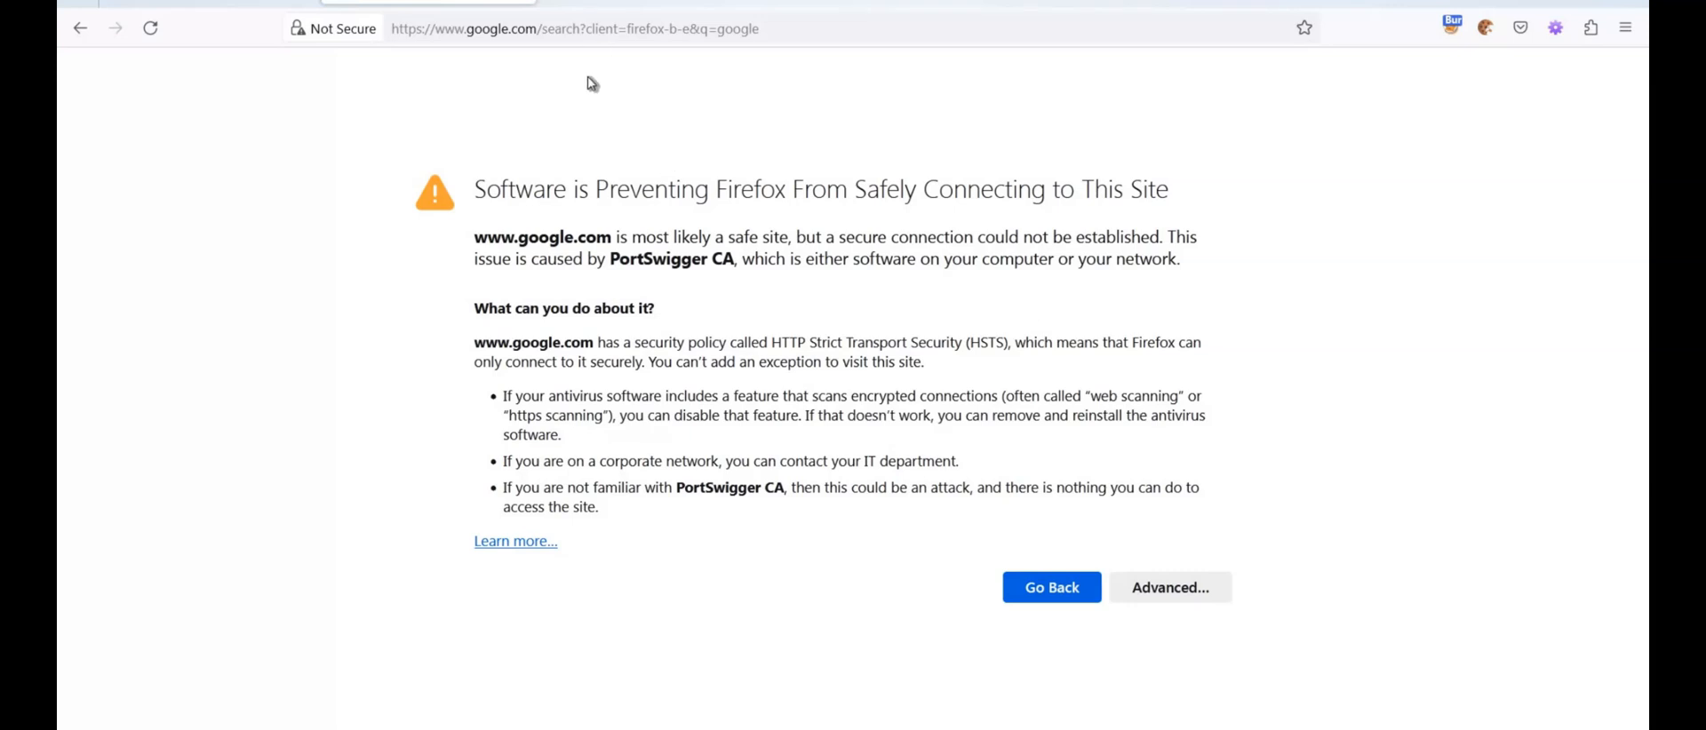
key("ctrl+t")
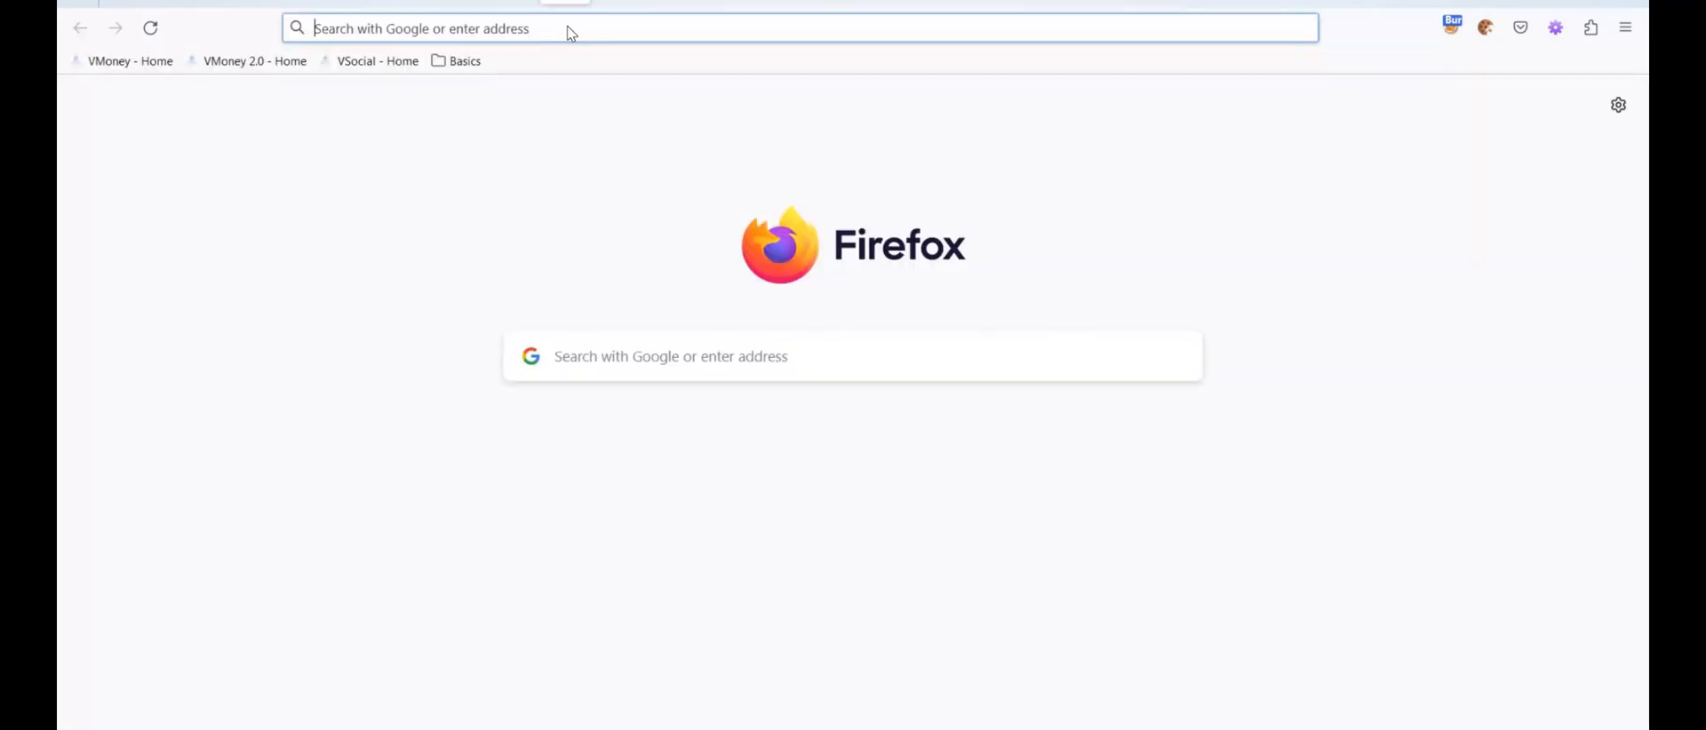
left_click(586, 37)
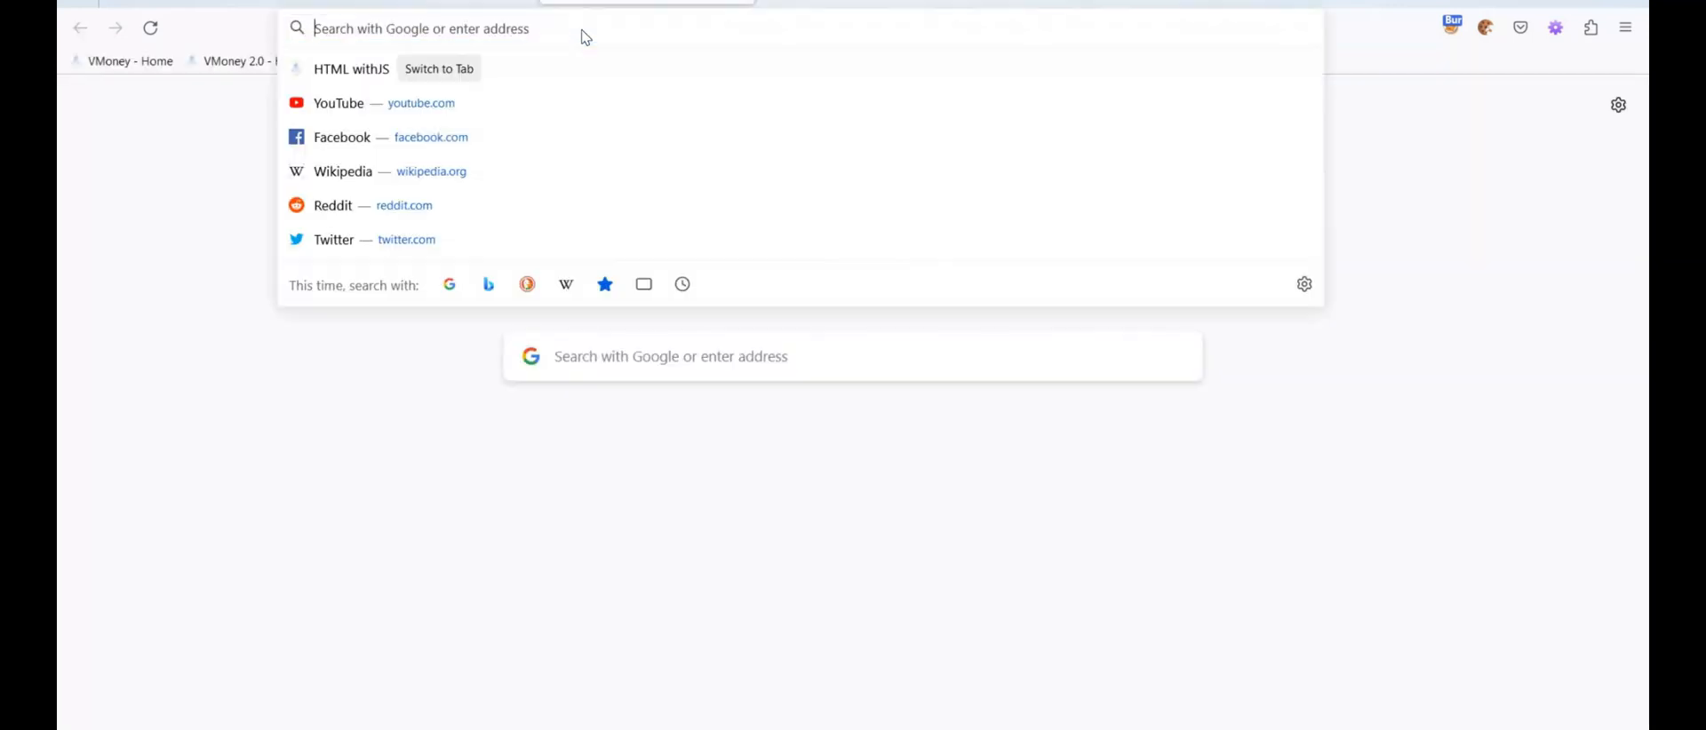
type("http")
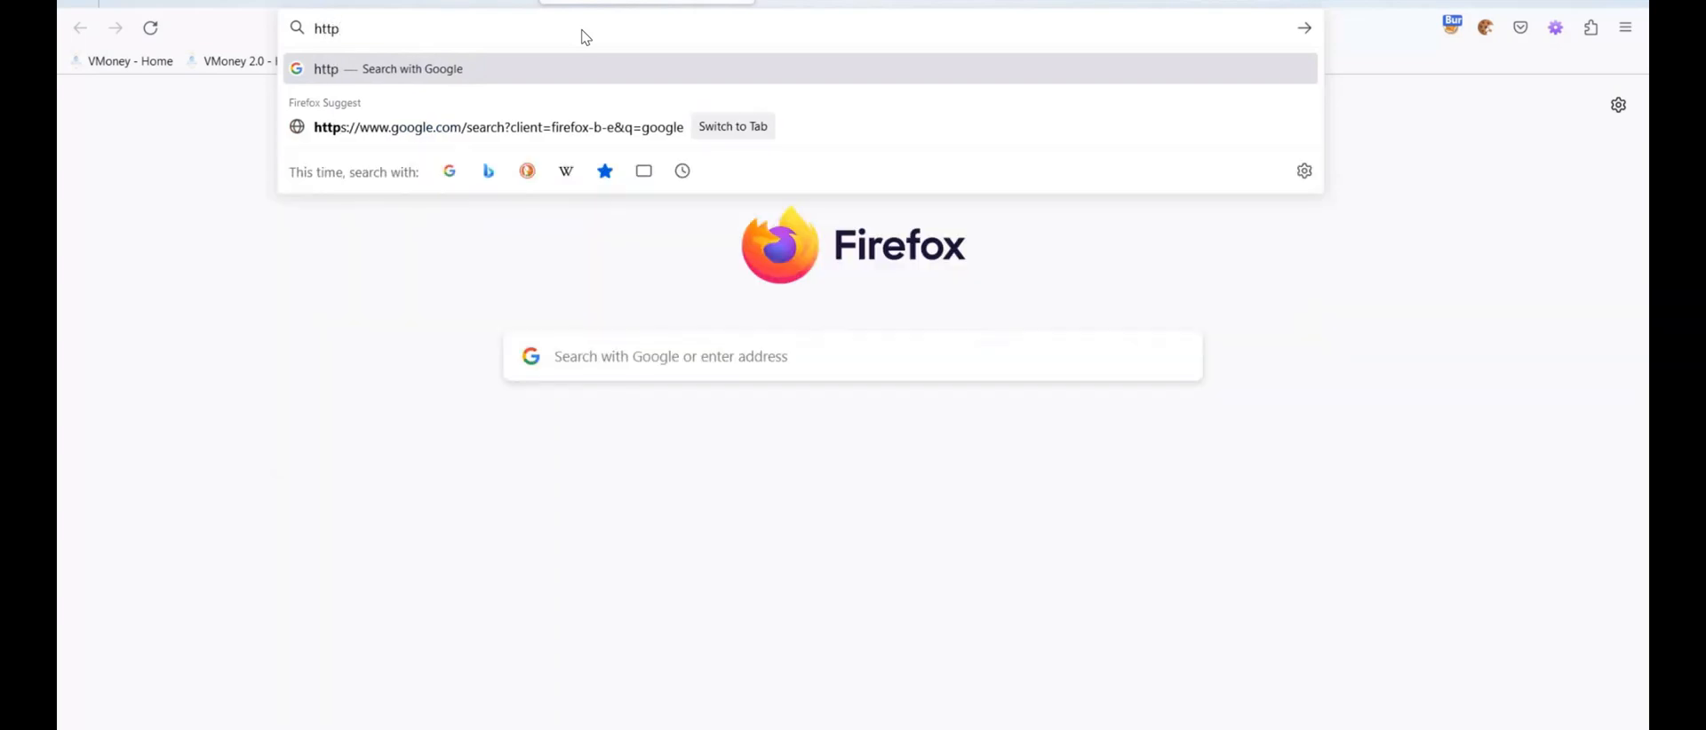
type("://burp")
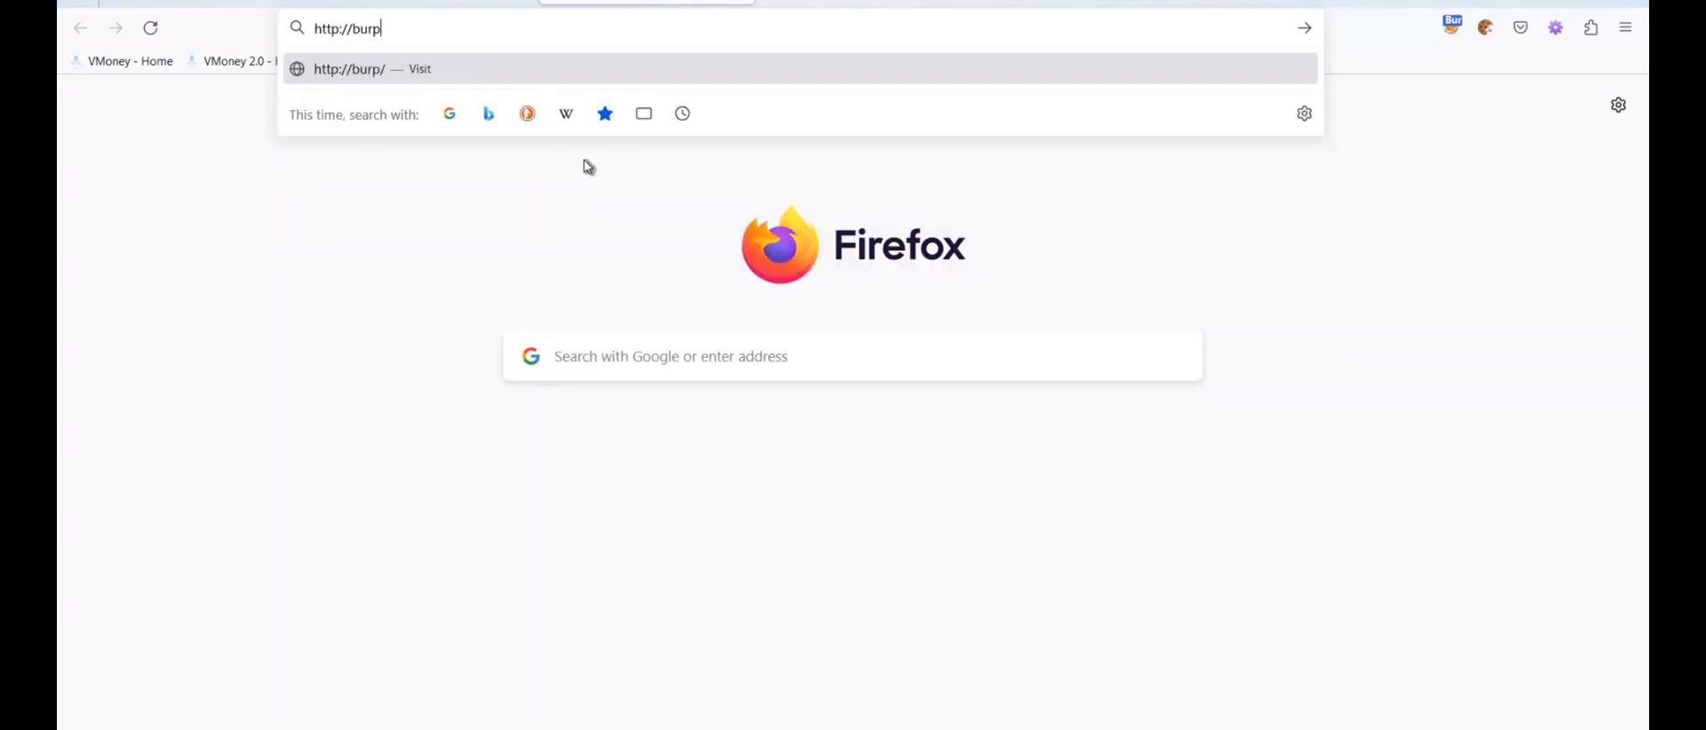
key("Return")
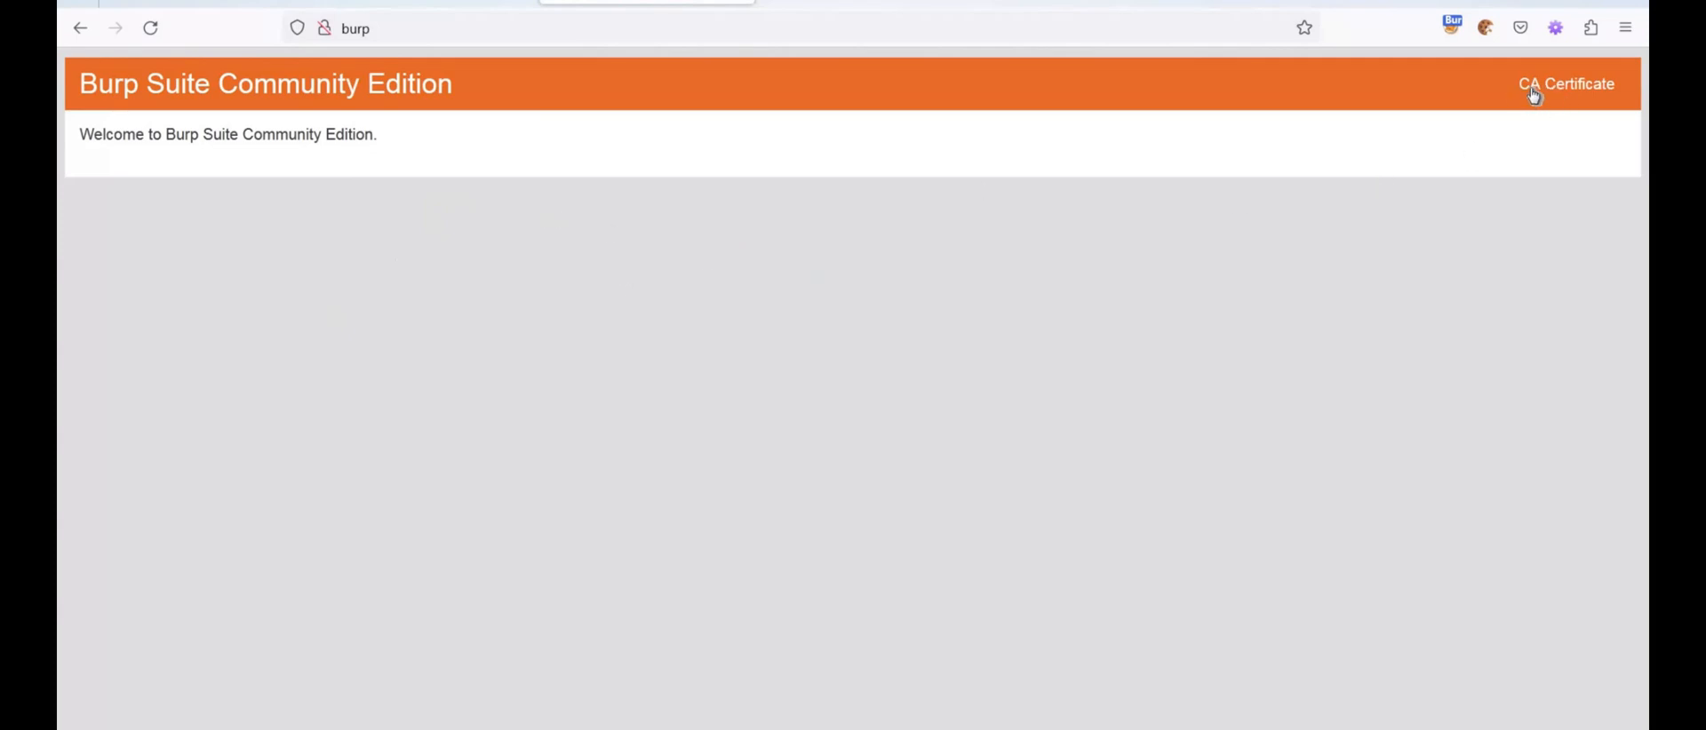
Download Burp's CA certificate from its welcome page
left_click(1577, 89)
left_click(1566, 85)
left_click(369, 728)
key("alt+Tab")
left_click(1565, 91)
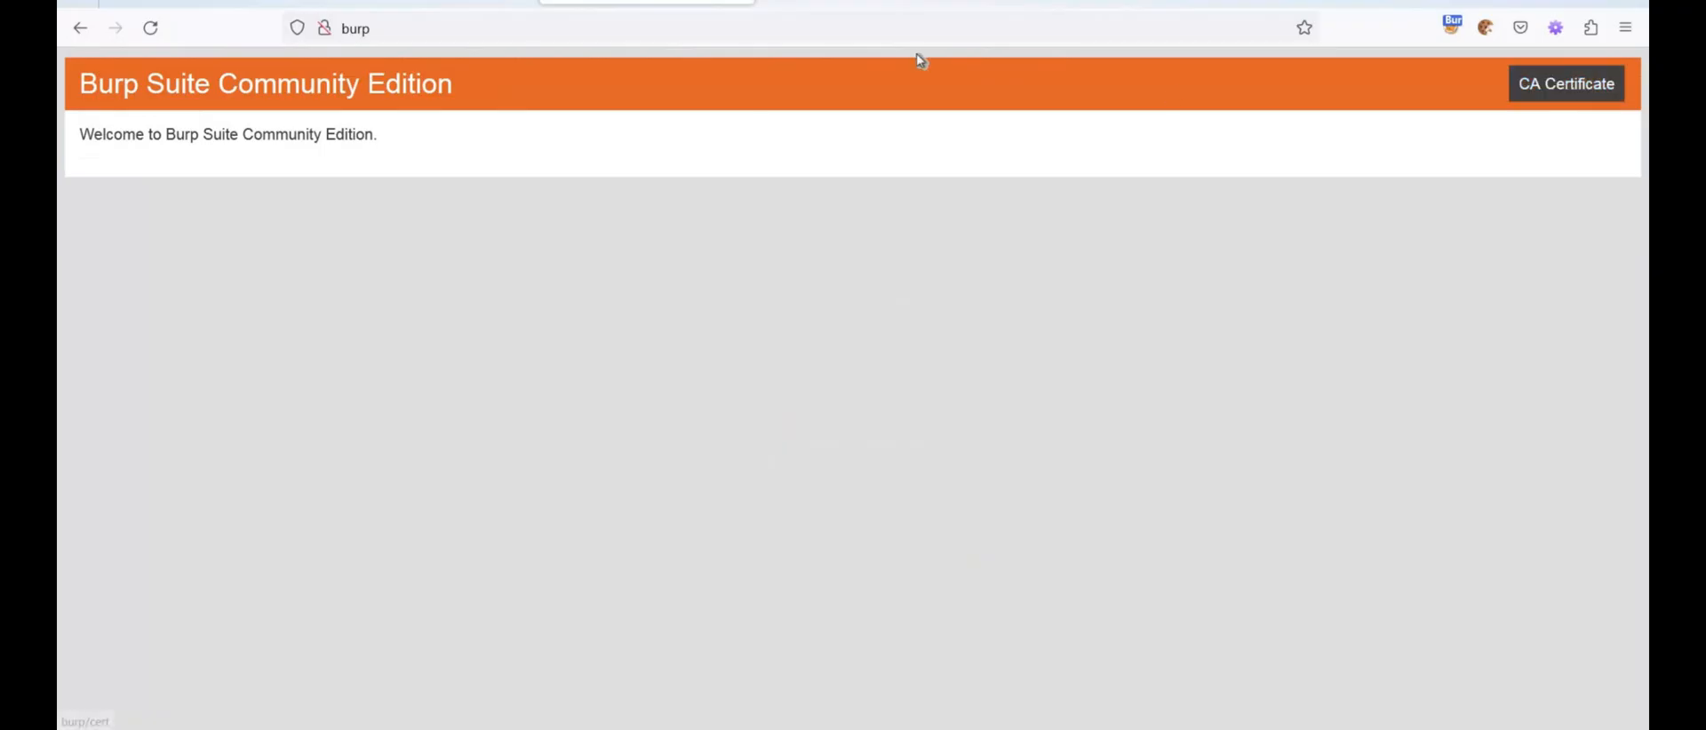
Search the Firefox settings for cert and open the Certificate Manager
left_click(1626, 28)
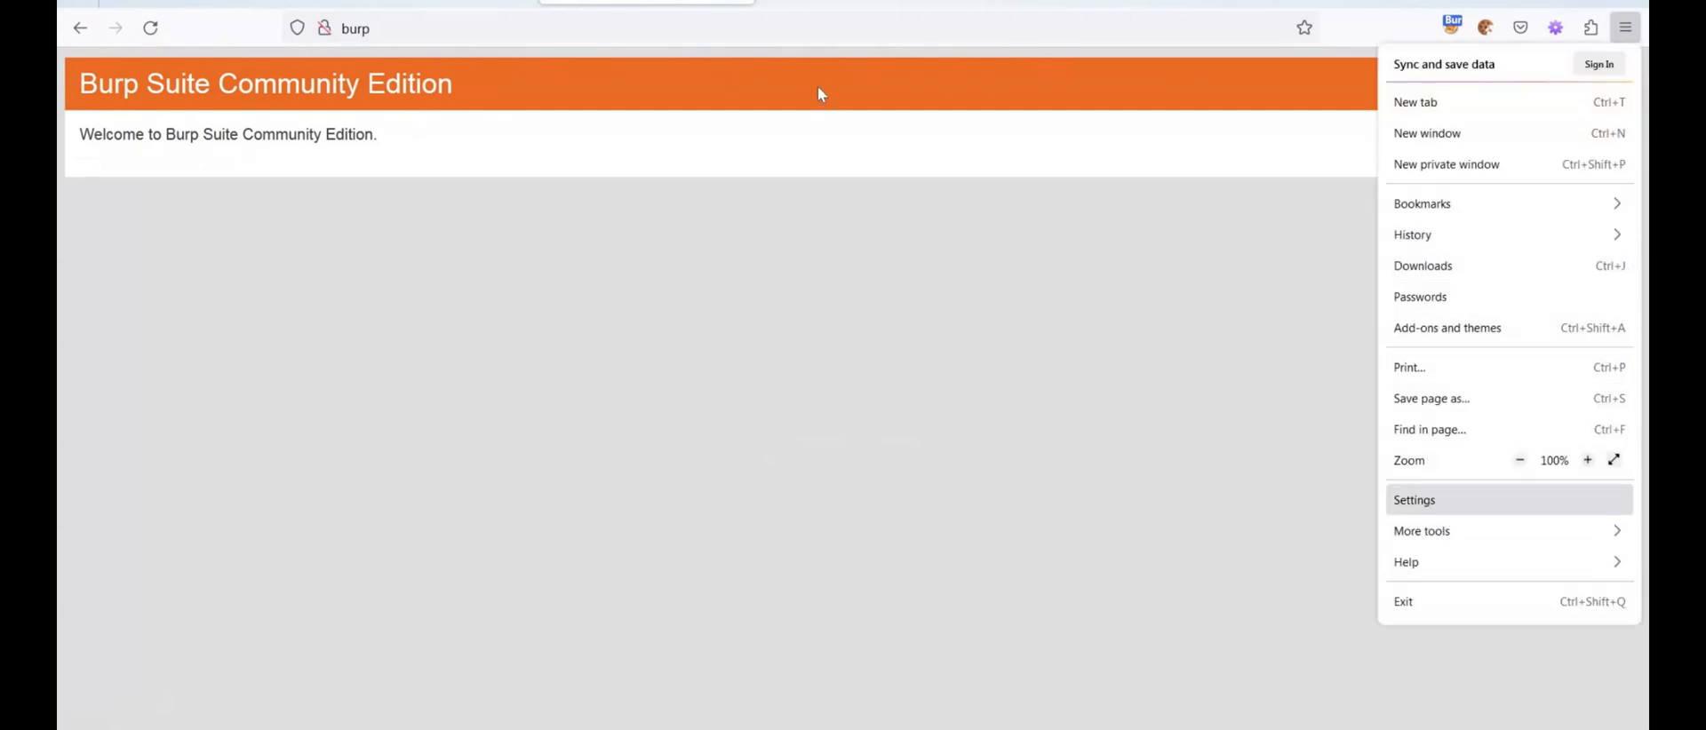
key("Return")
type("ce")
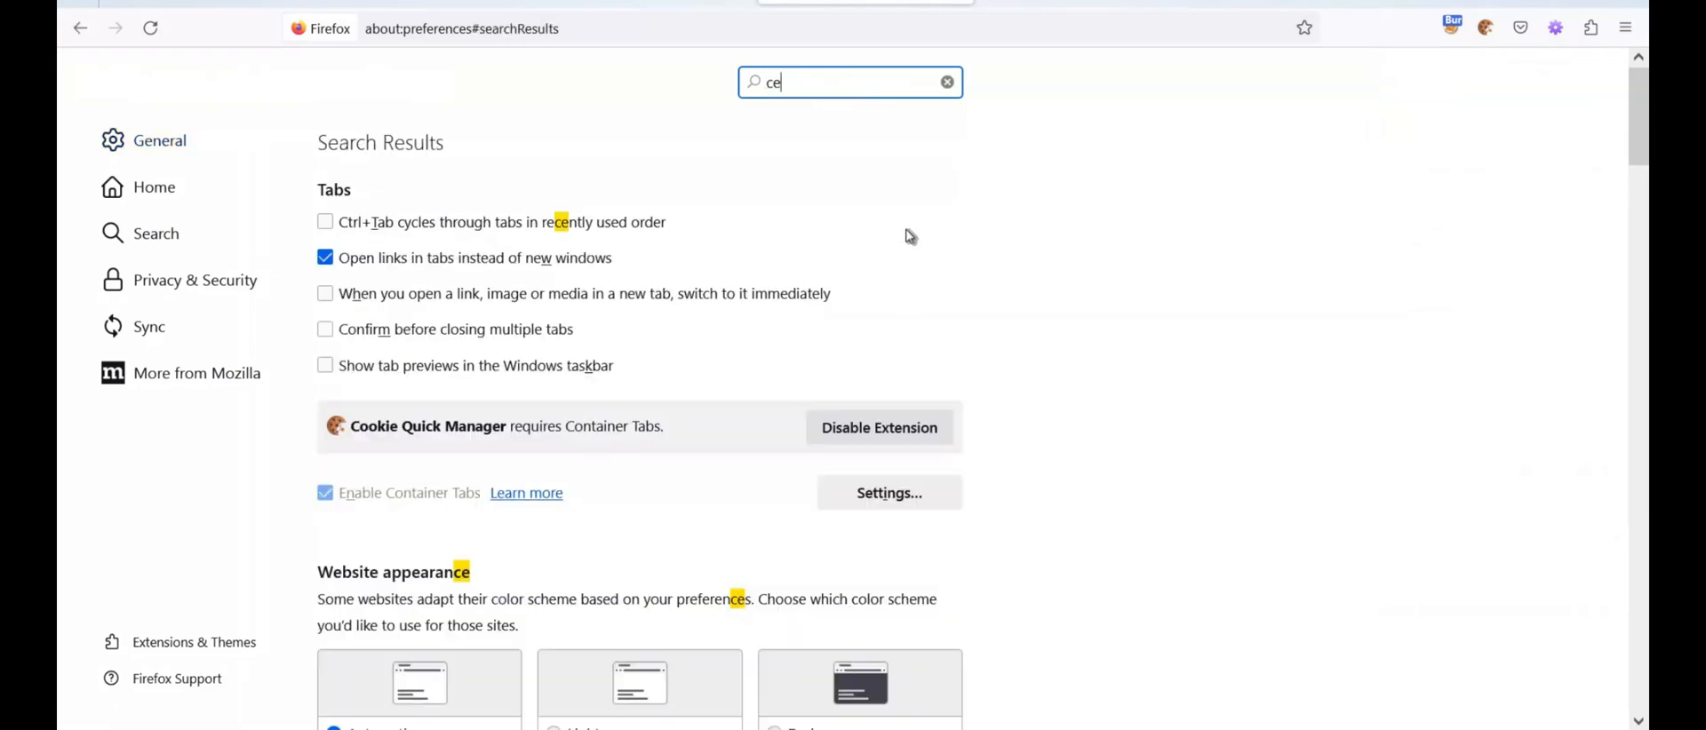
type("rt")
left_click(1100, 244)
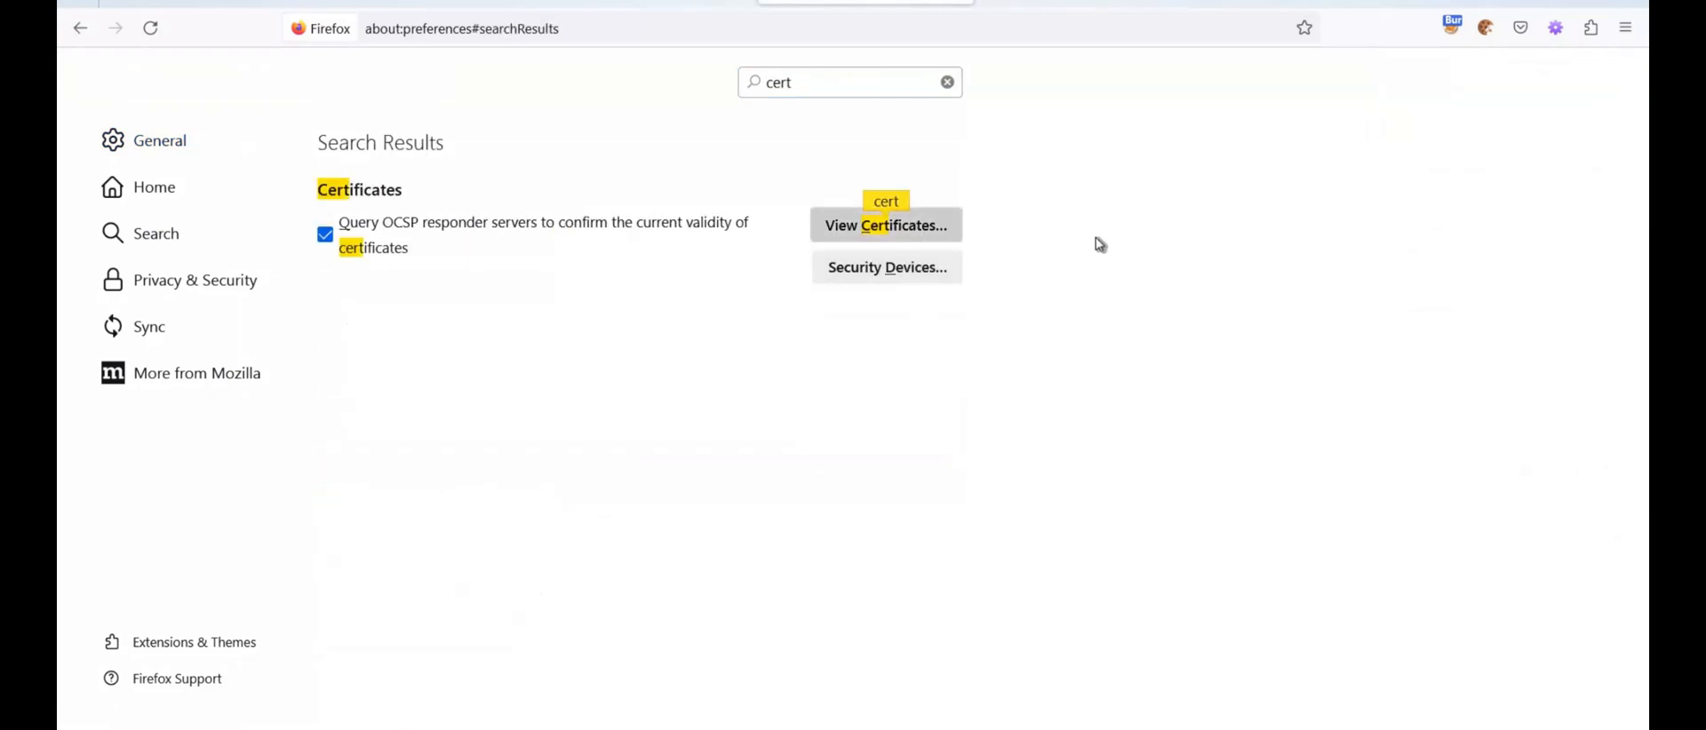
left_click(1100, 245)
Import the cacert file from Downloads as an authority, trust it to identify websites, and close the Certificate Manager
left_click(807, 548)
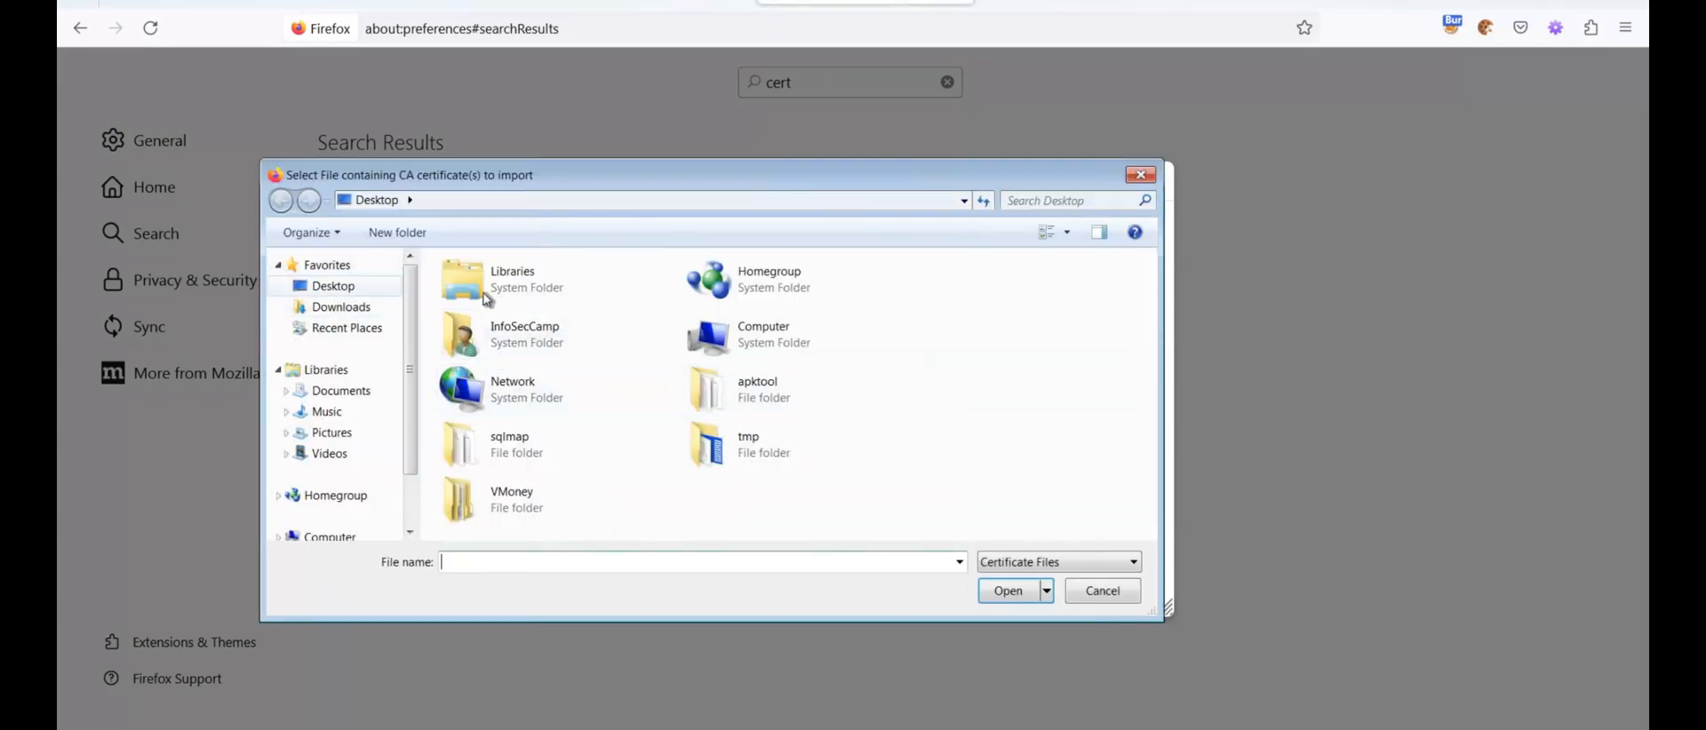
left_click(341, 307)
left_click(475, 332)
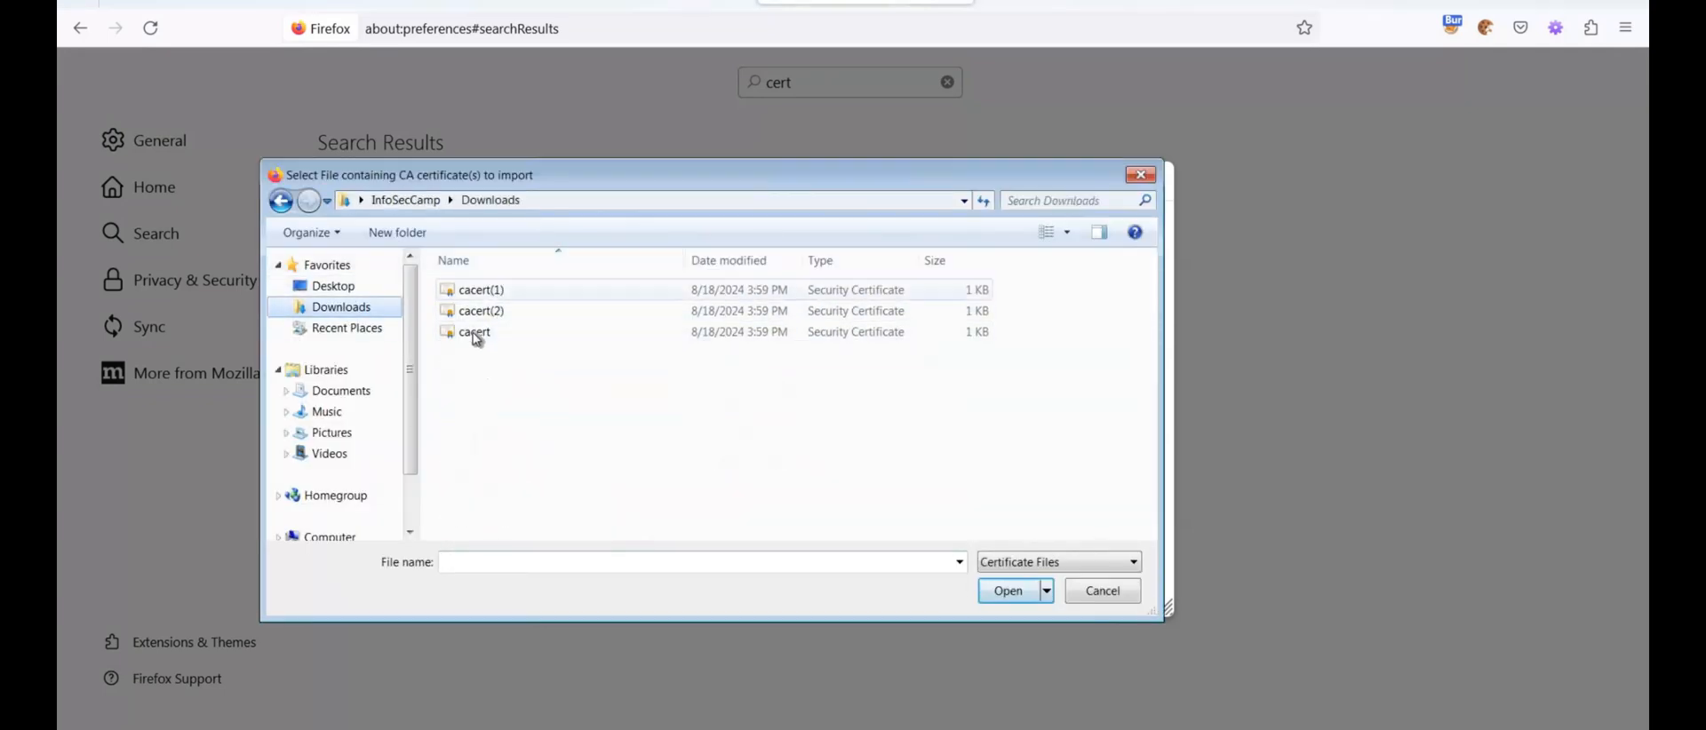
left_click(1009, 593)
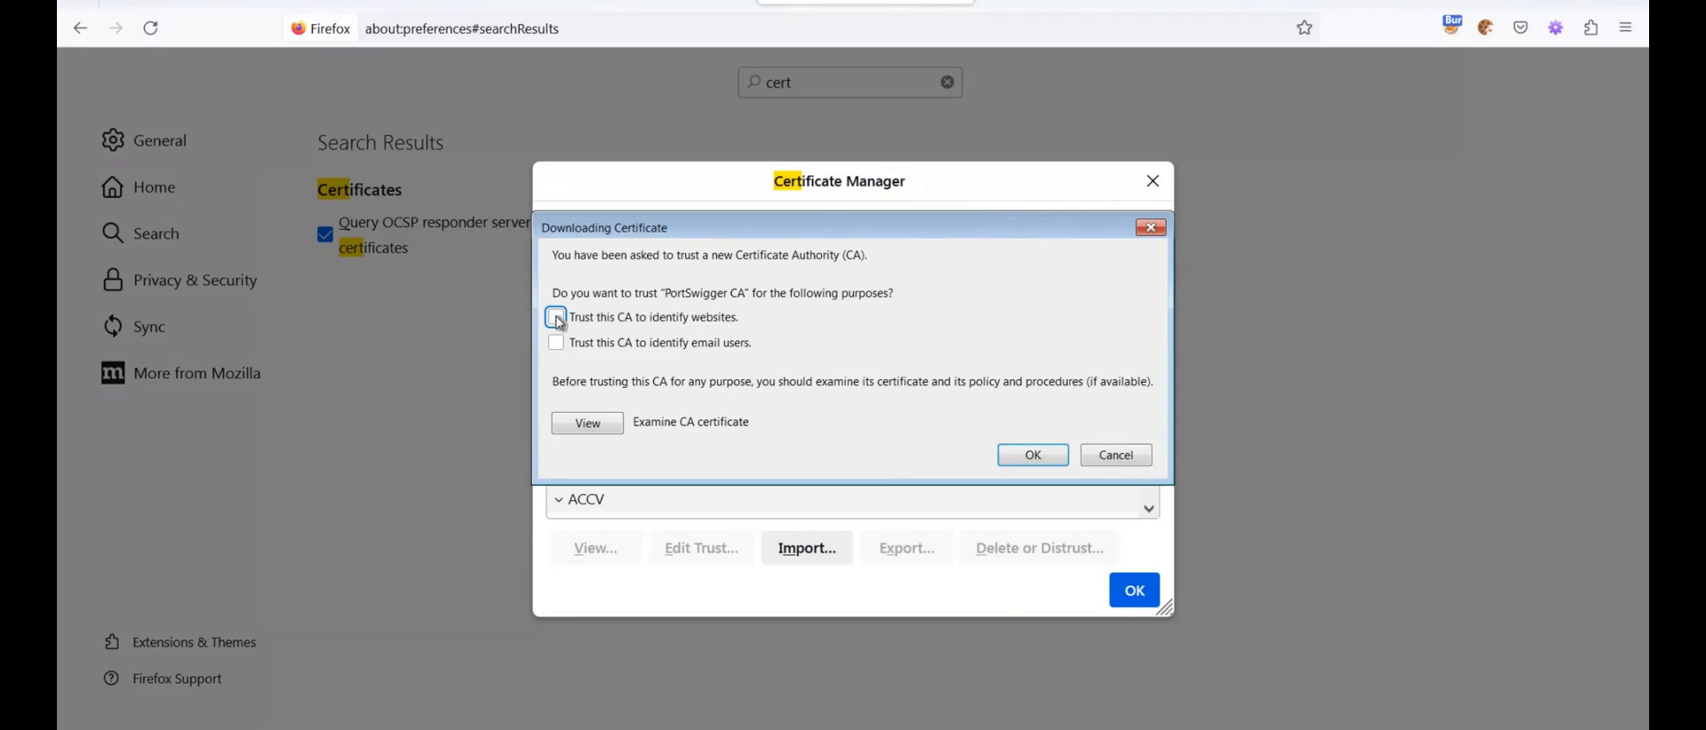
left_click(1035, 459)
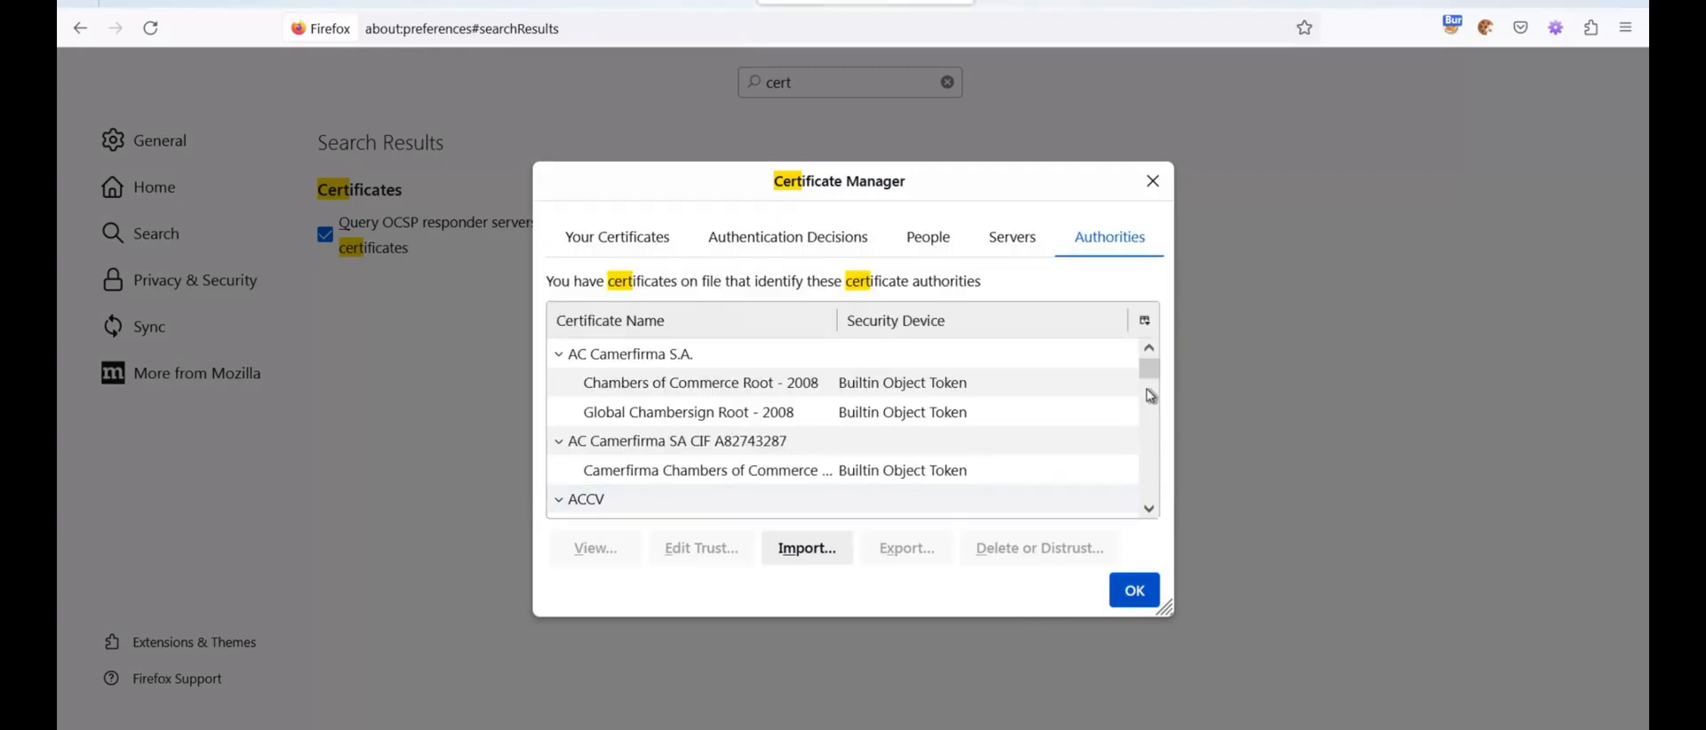
left_click(1134, 593)
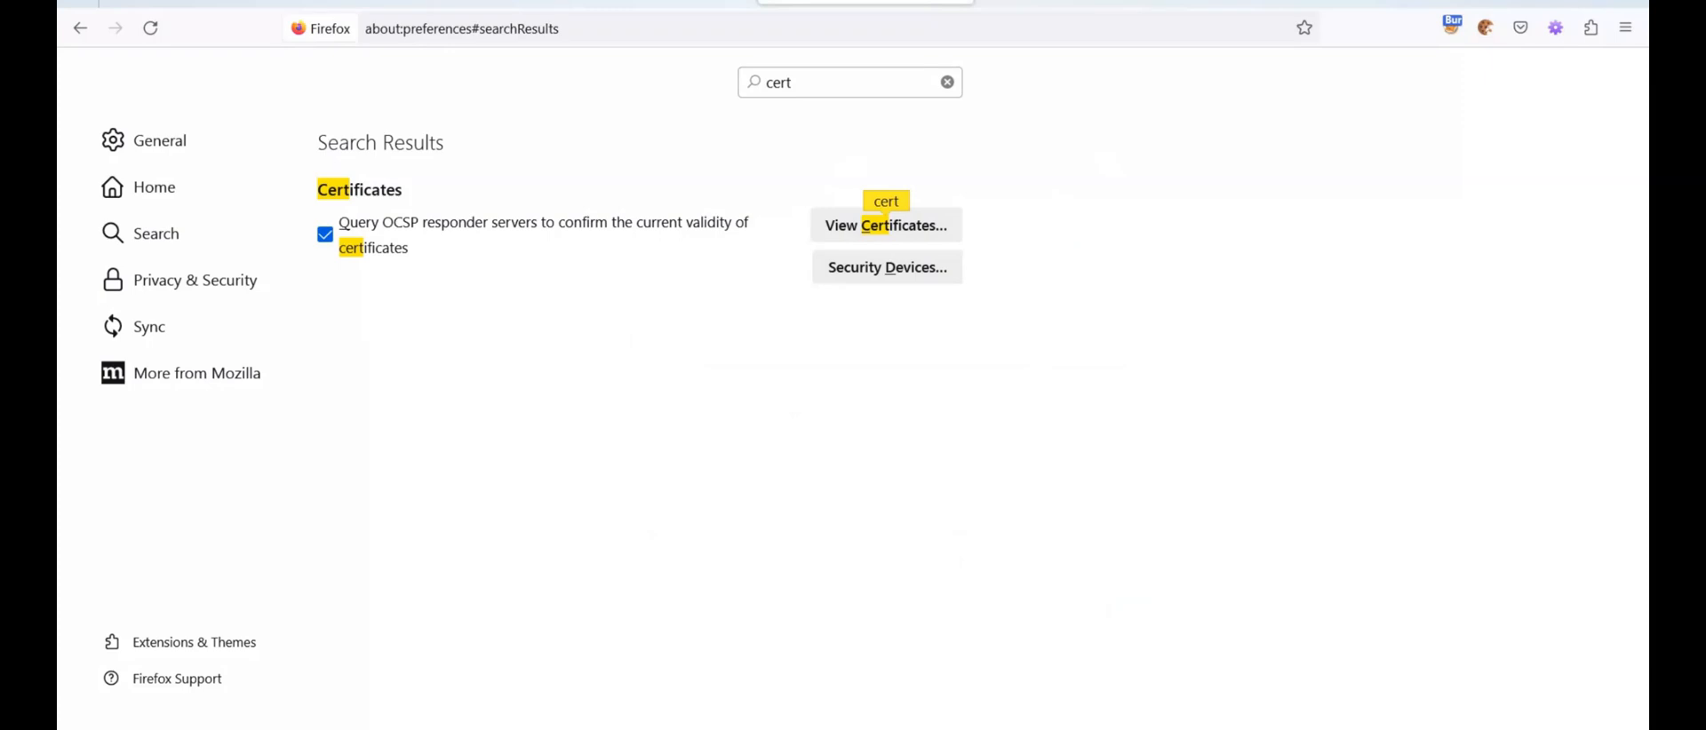
Return to the blocked Google search tab and load its address again
left_click(622, 3)
left_click(429, 3)
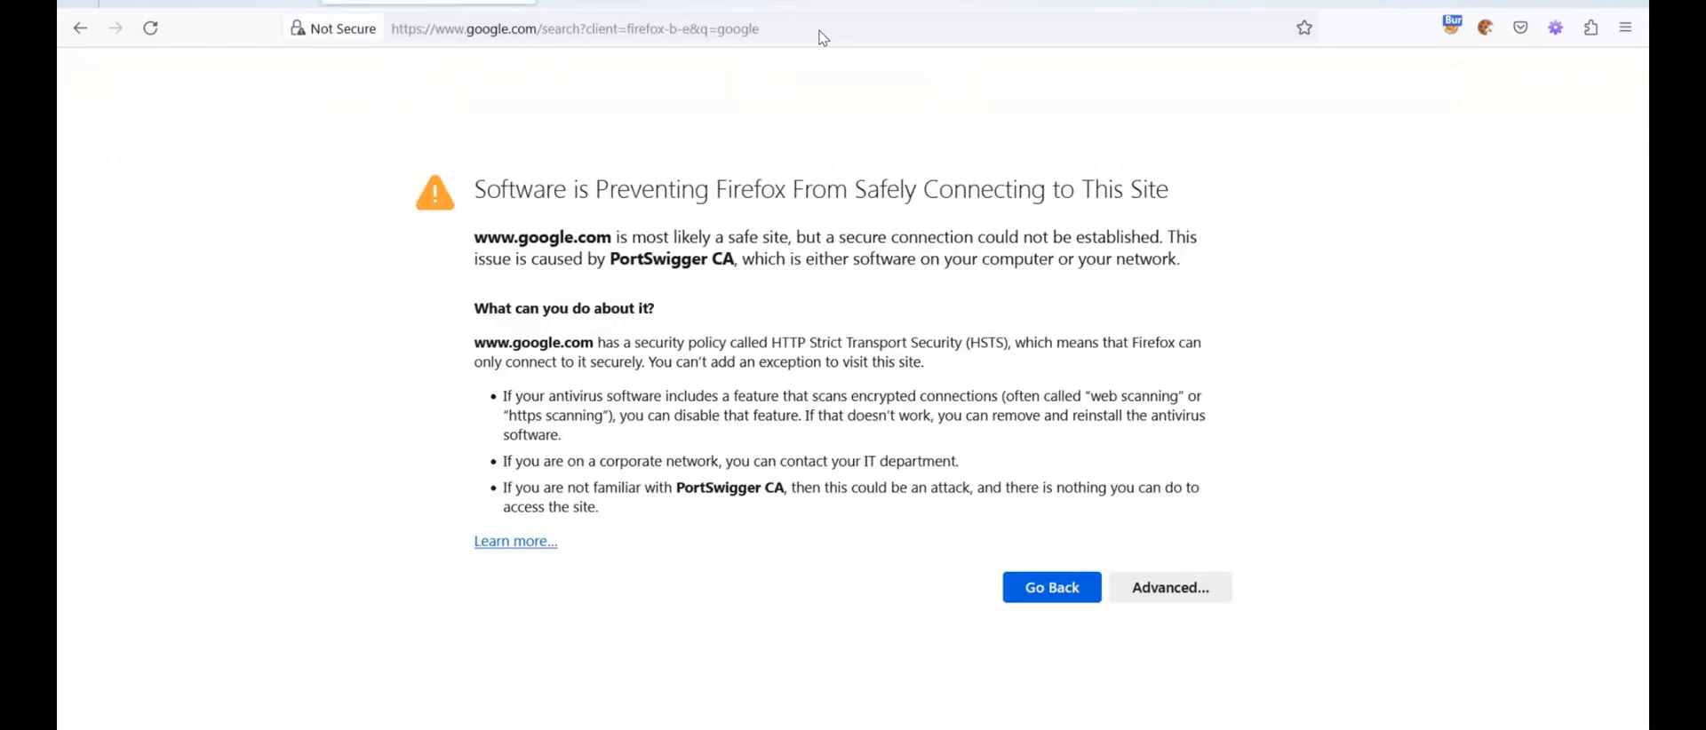
left_click(831, 36)
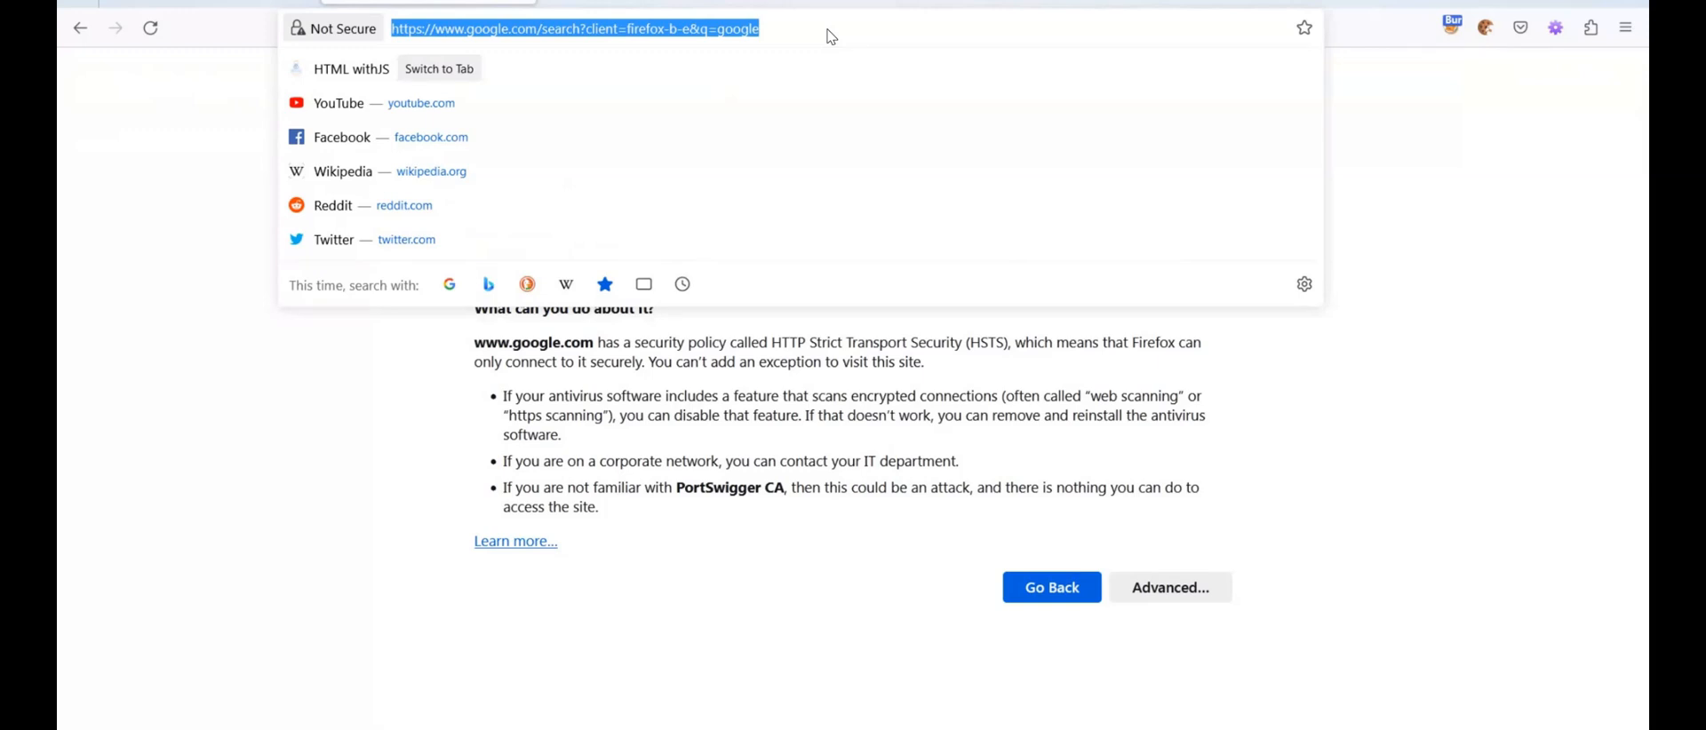
left_click(831, 36)
key("Return")
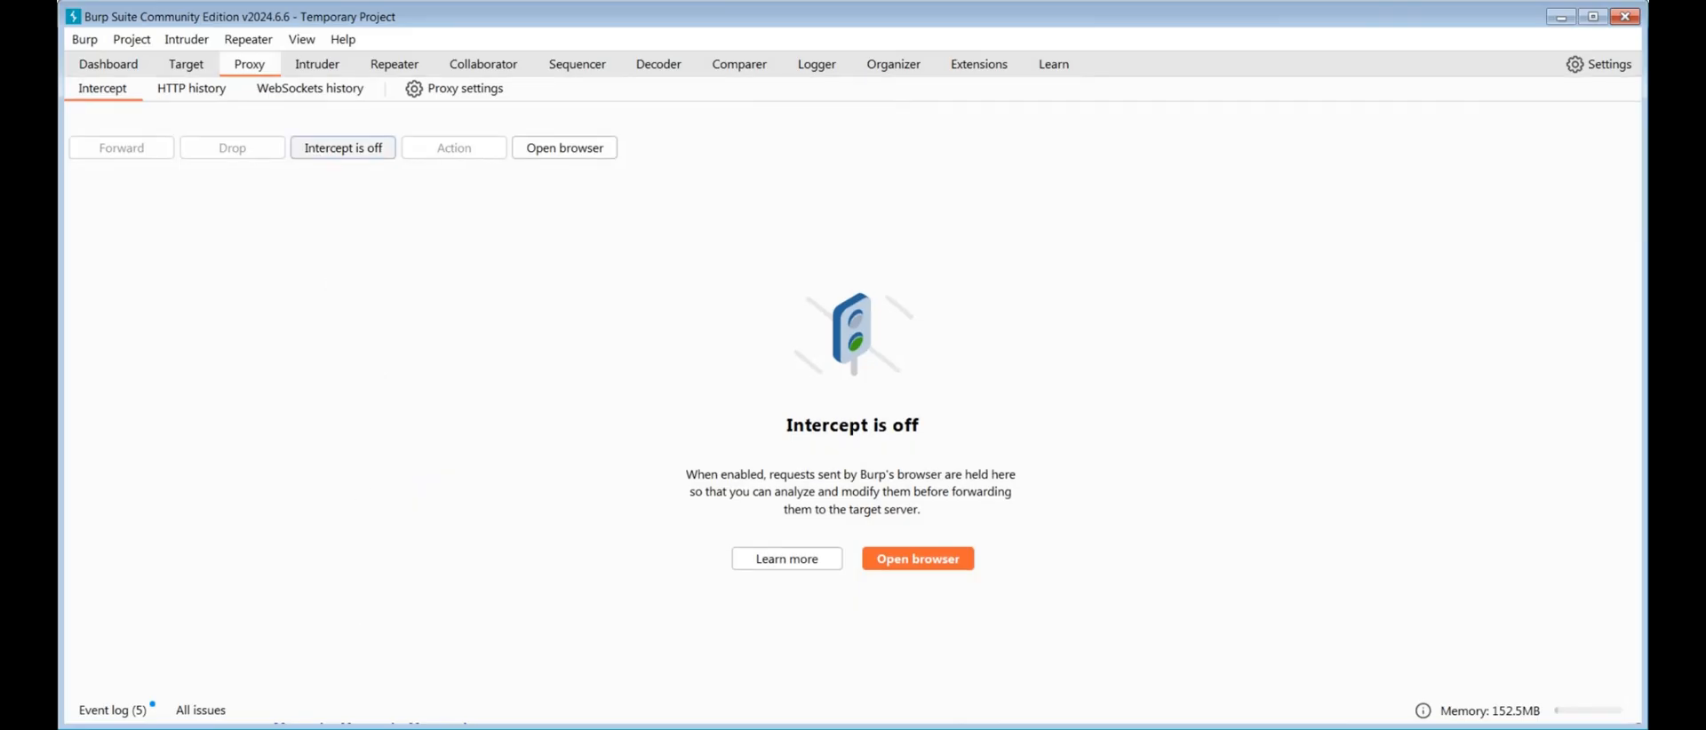
Turn on interception in Burp Suite and forward the captured Google requests and responses one after another
left_click(343, 148)
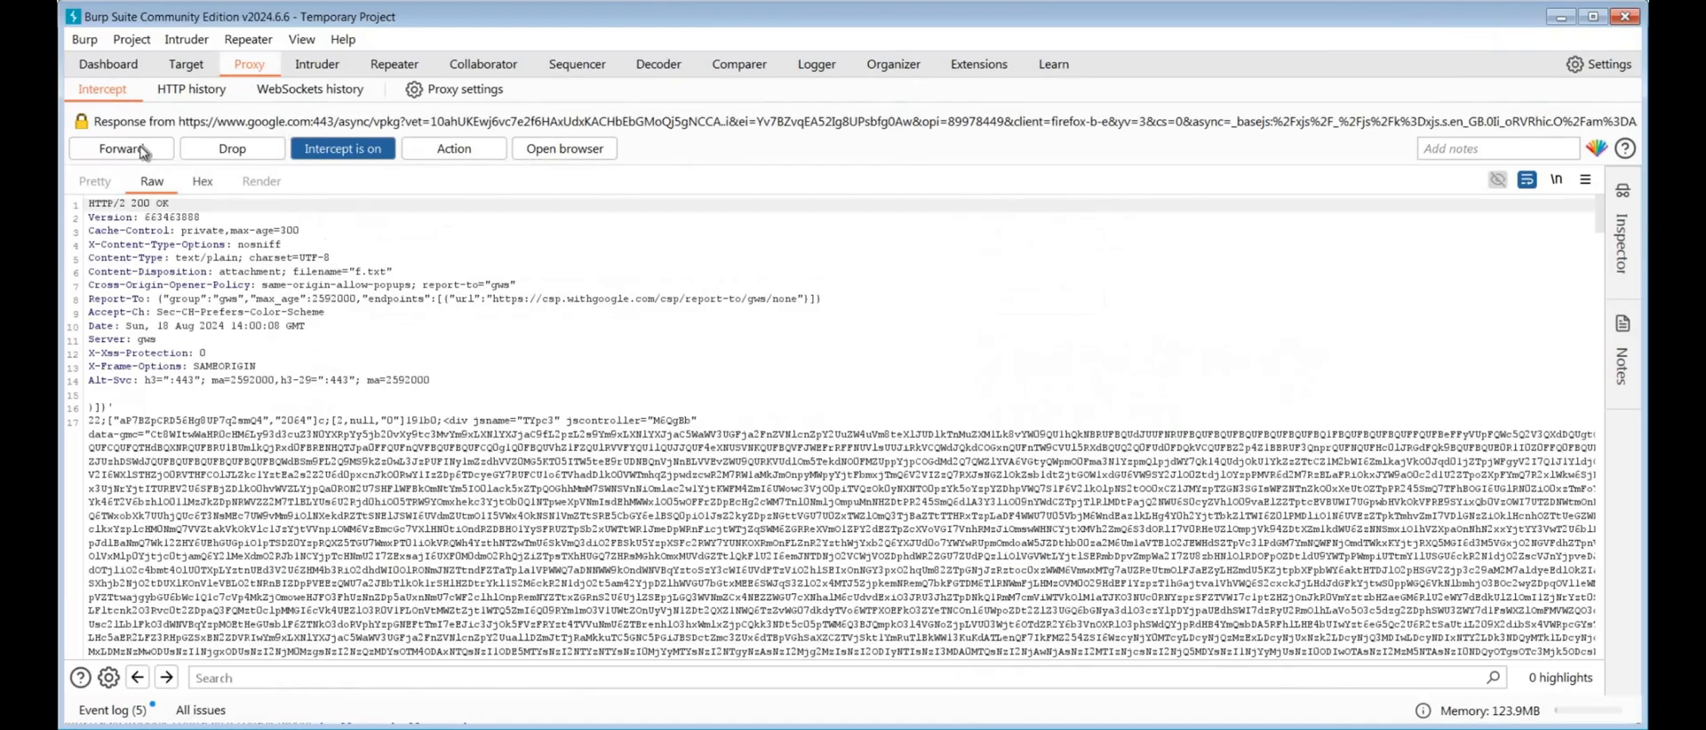
left_click(127, 155)
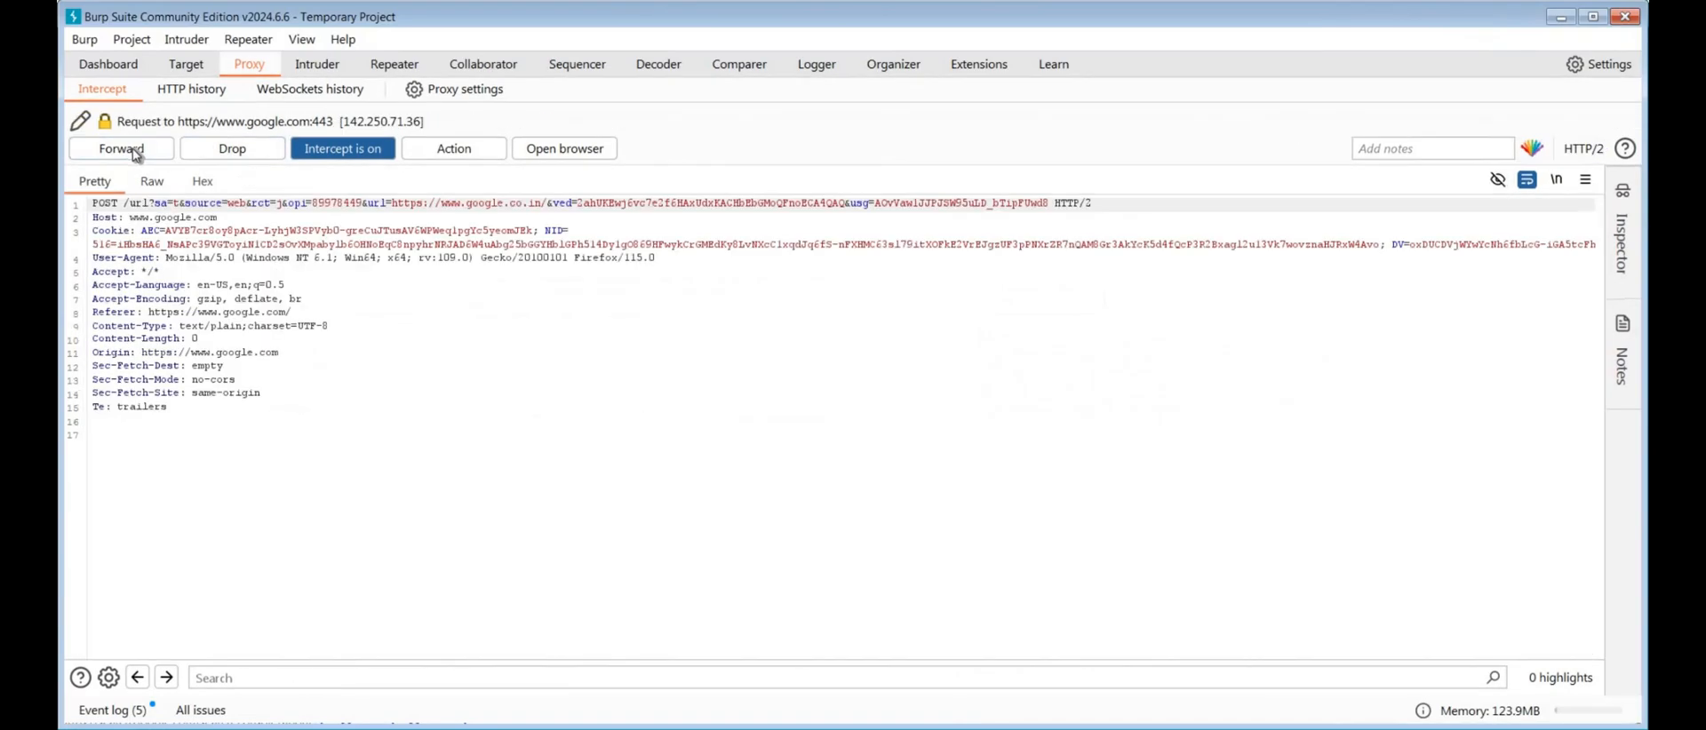
left_click(137, 156)
left_click(138, 154)
left_click(138, 154)
left_click(138, 155)
left_click(138, 154)
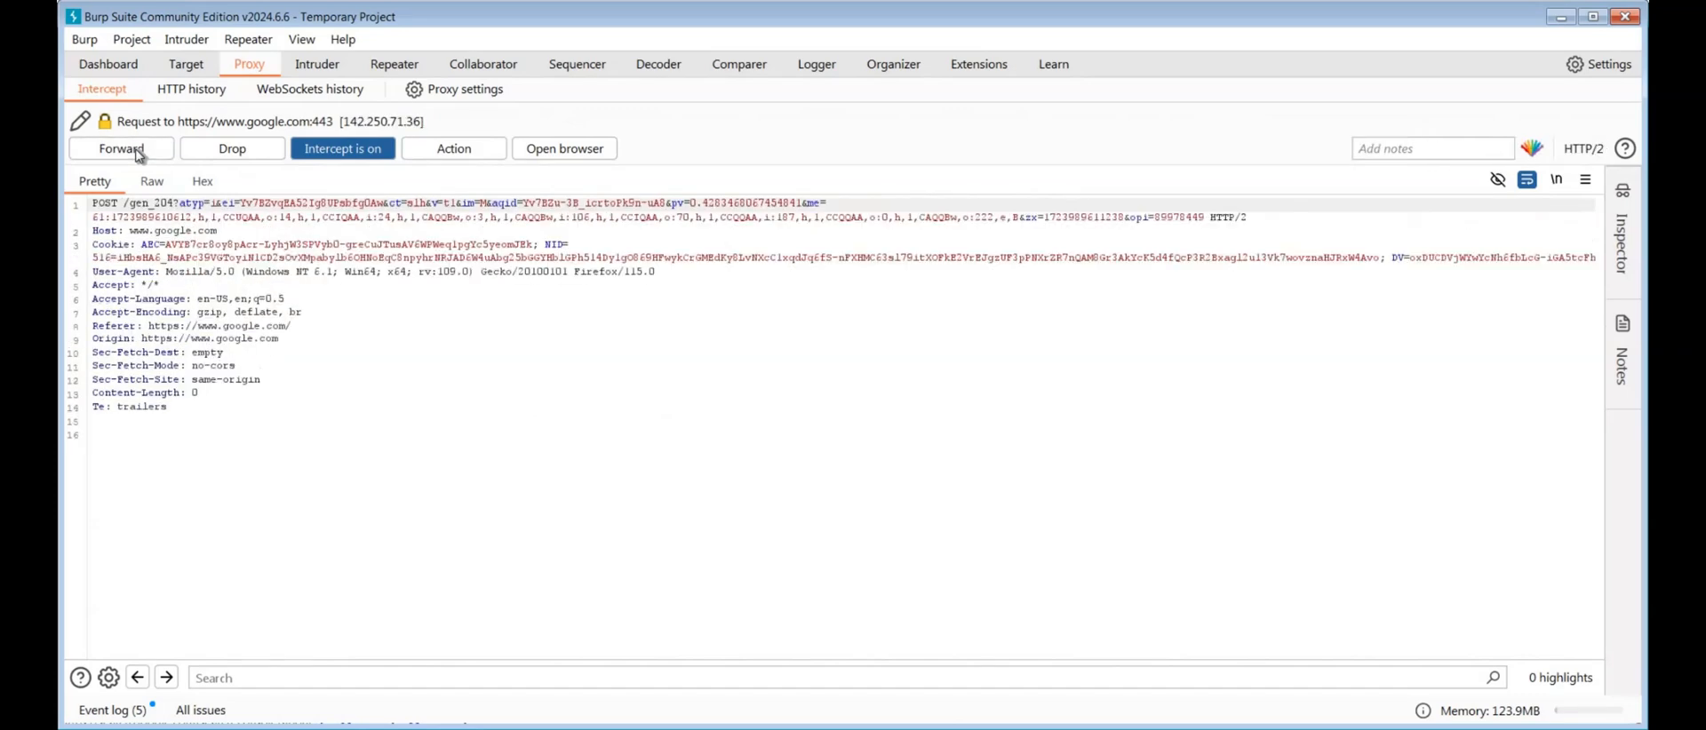
left_click(138, 155)
left_click(138, 155)
left_click(137, 154)
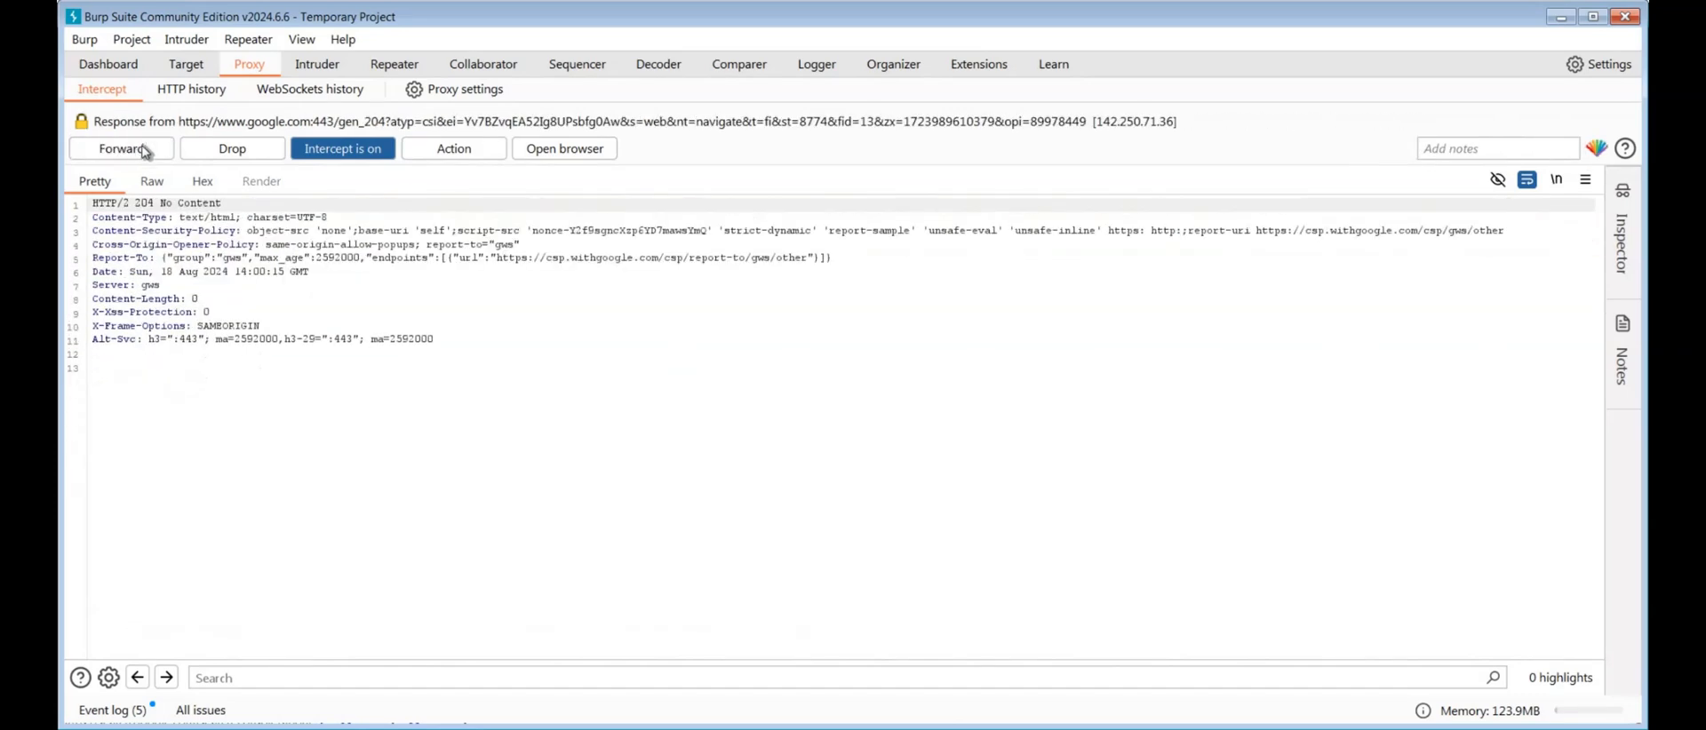
left_click(139, 153)
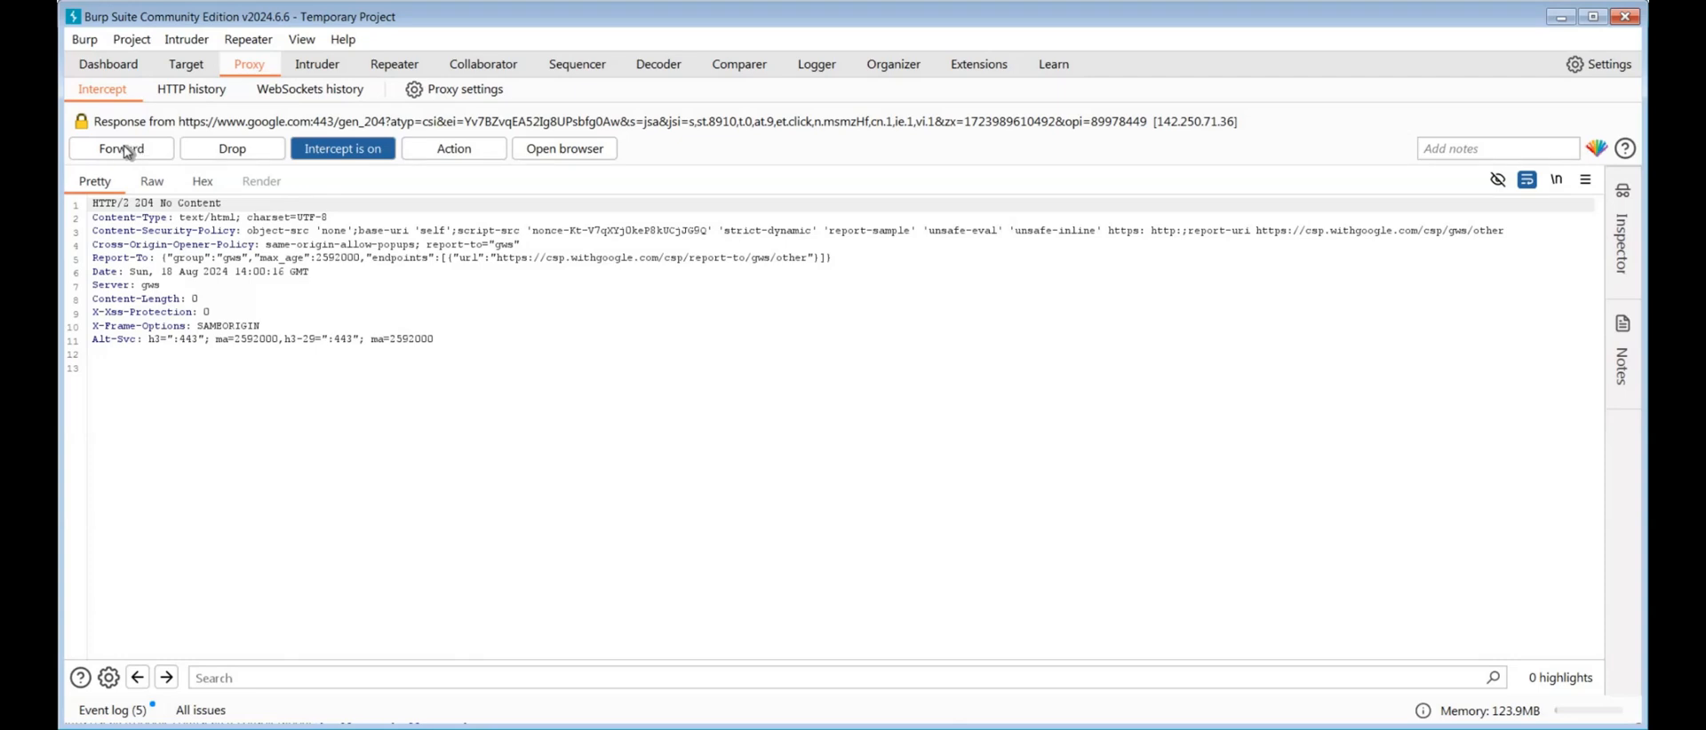
left_click(127, 151)
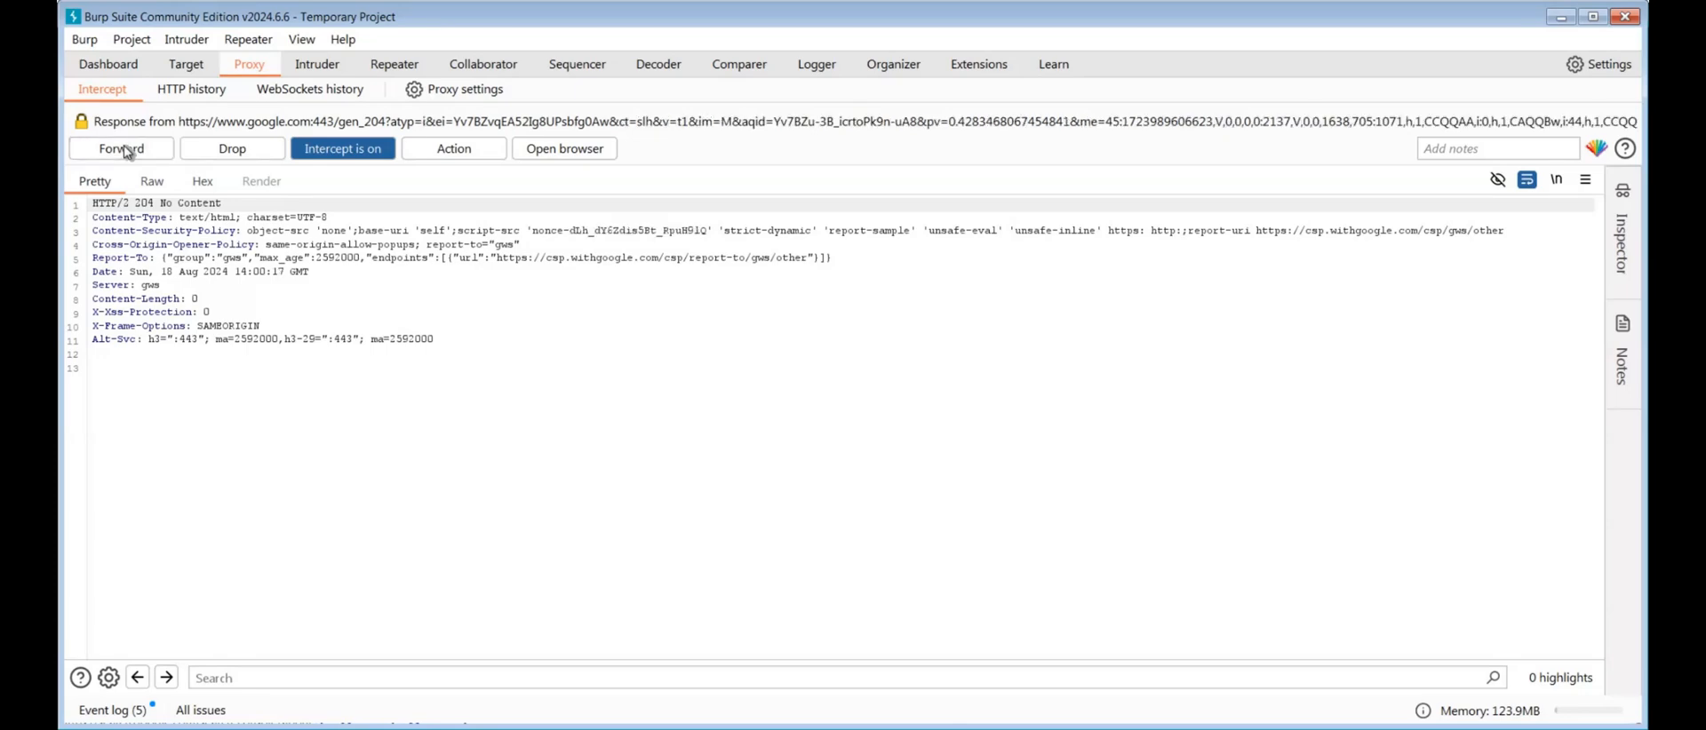
left_click(135, 155)
Turn interception off, check the Google page in Firefox, and return to Burp Suite
left_click(343, 149)
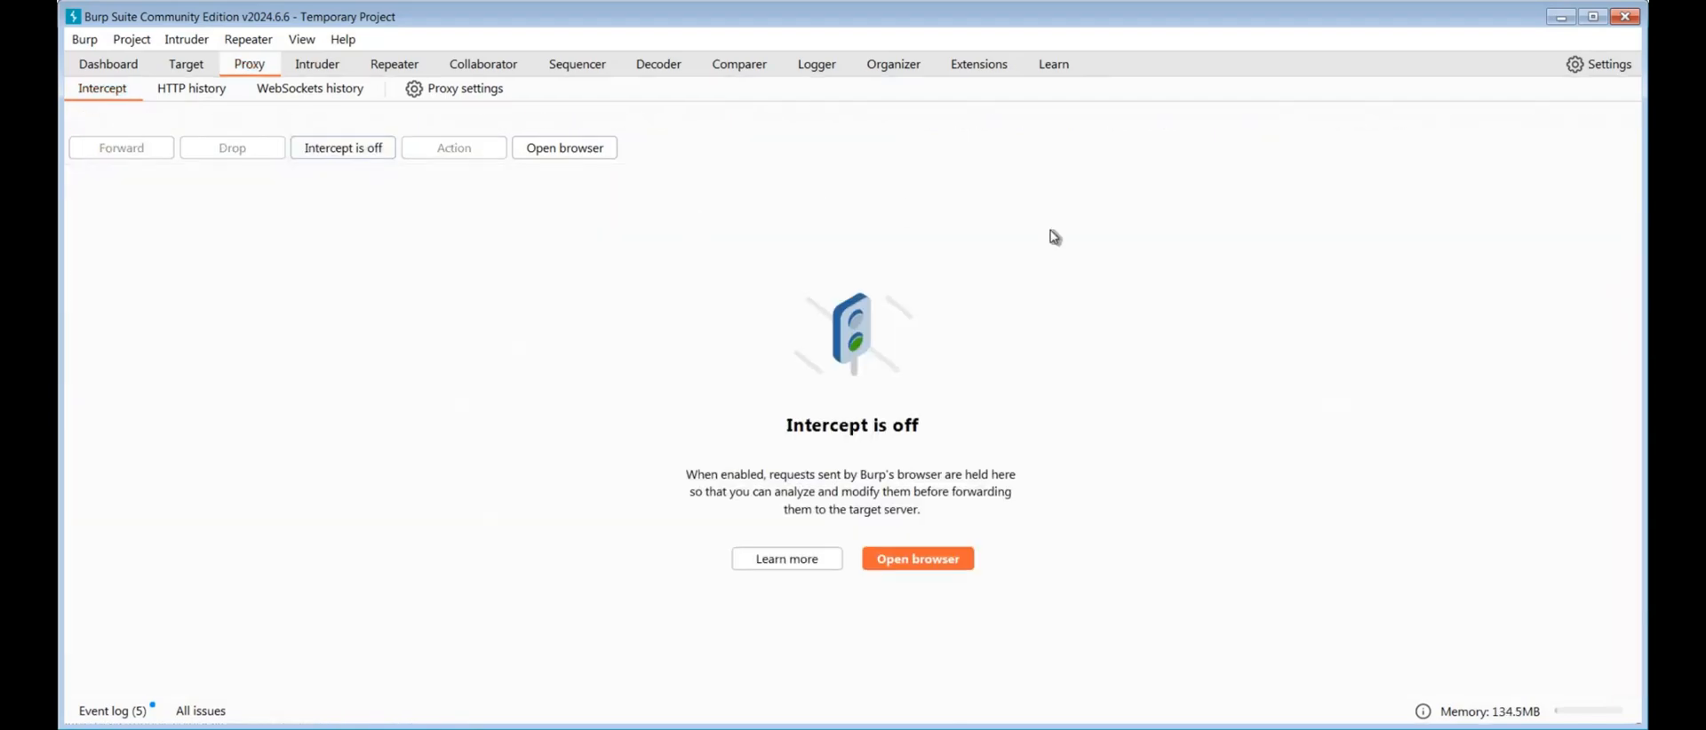
key("alt+Tab")
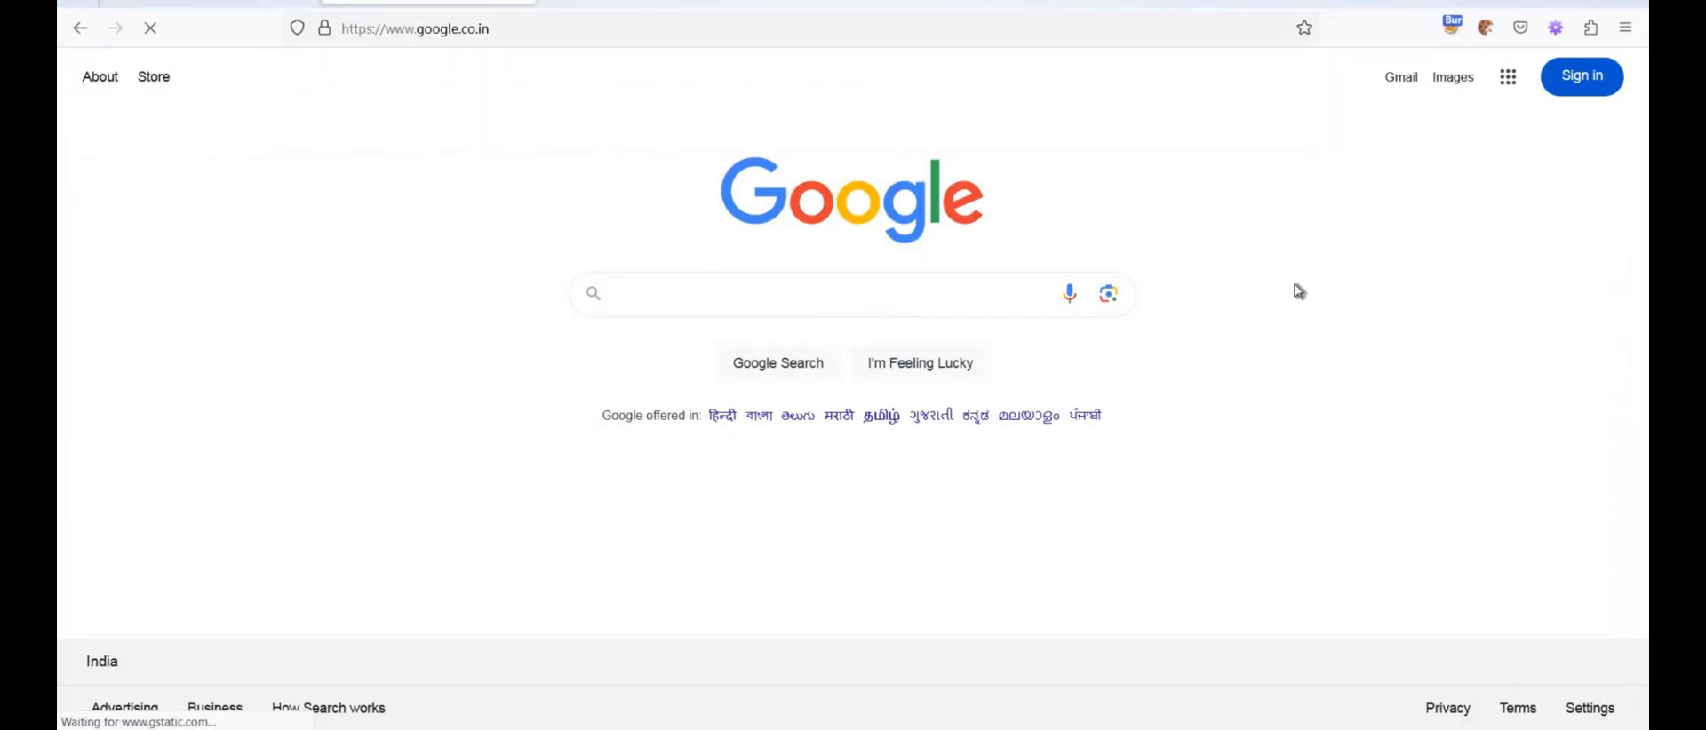
left_click(1410, 262)
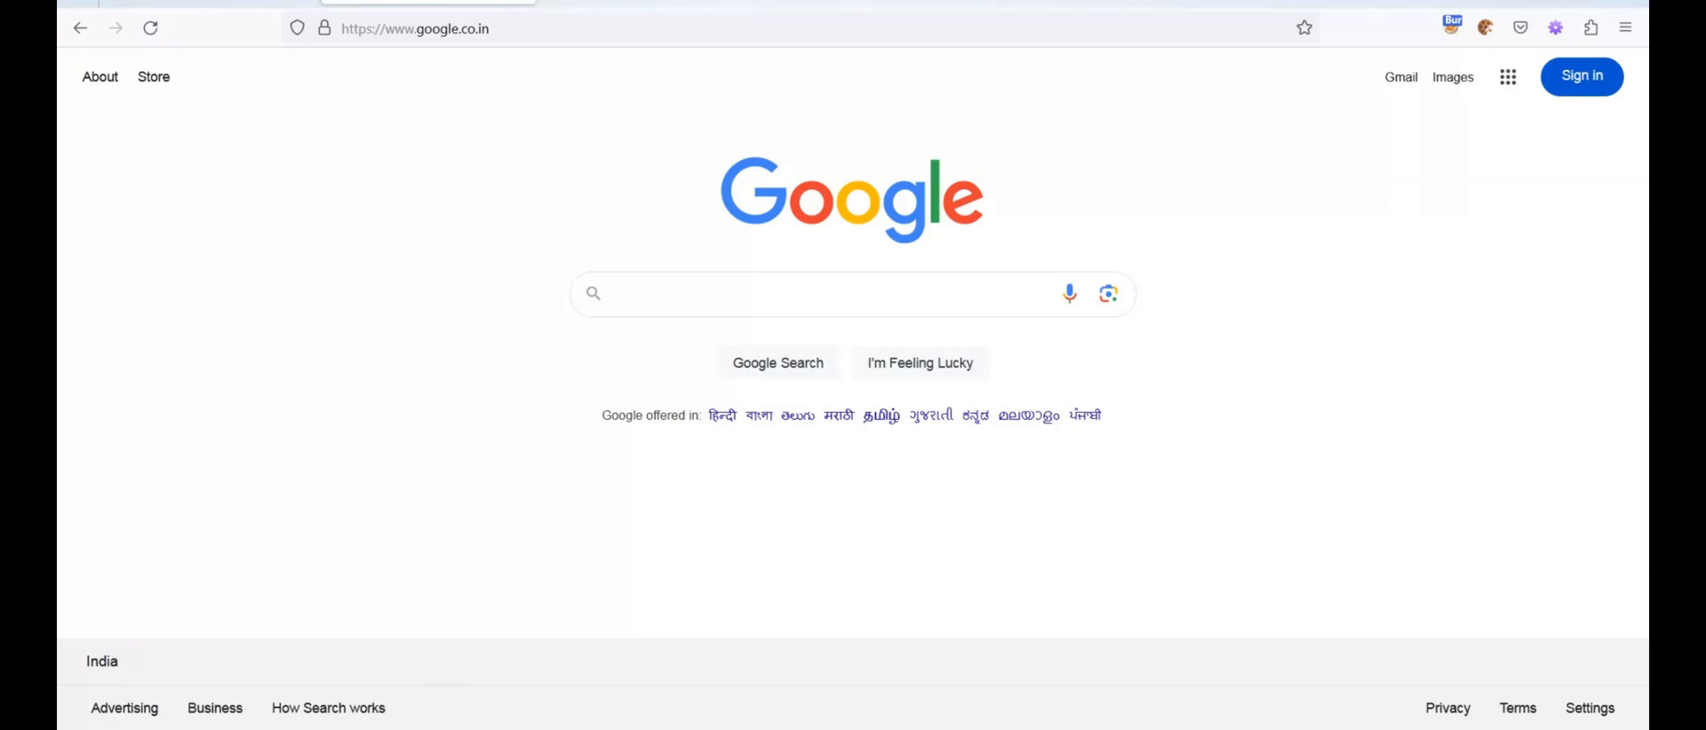
key("alt+Tab")
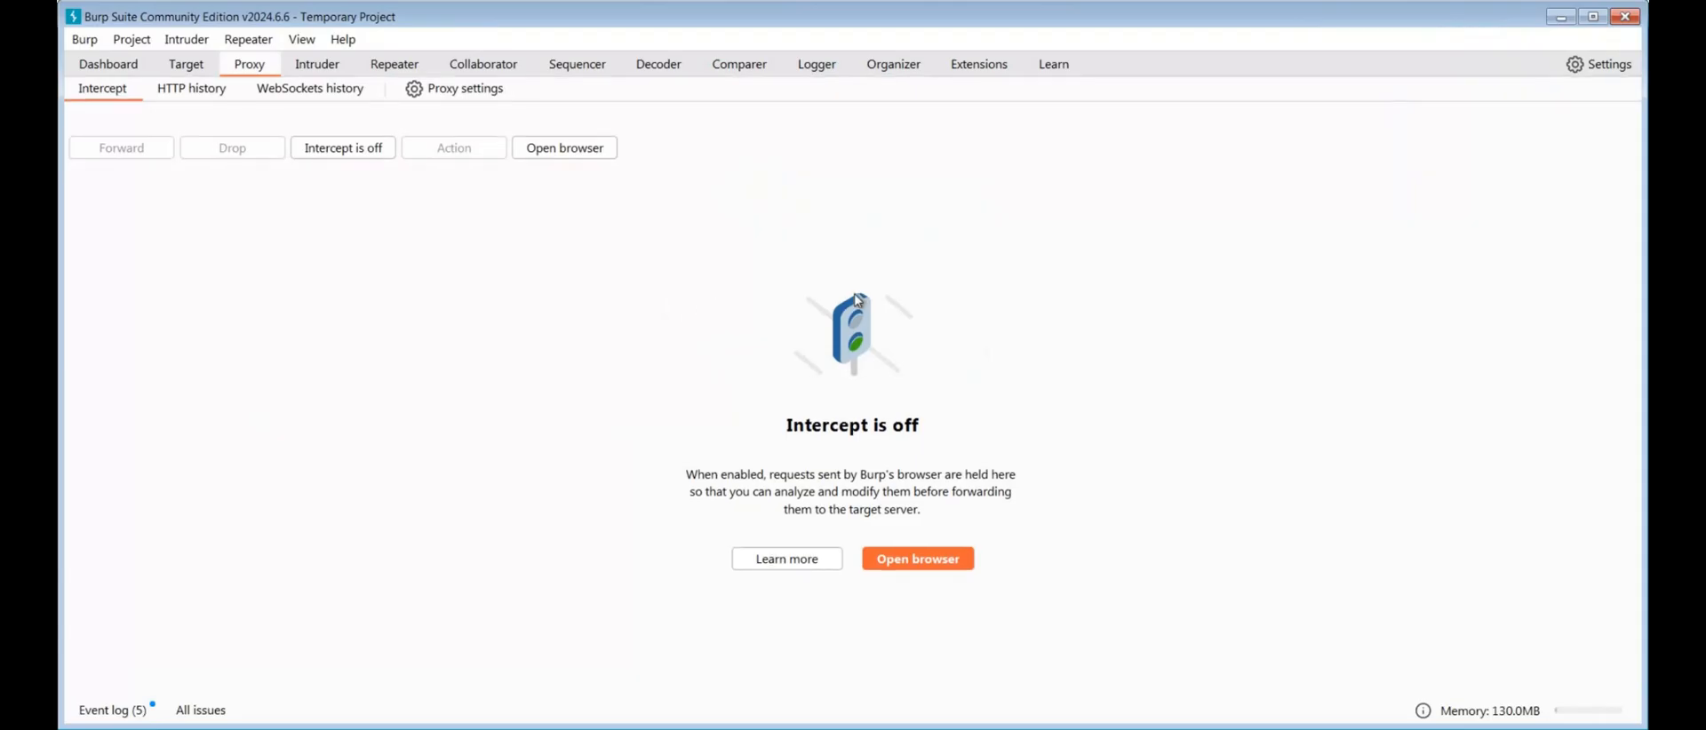